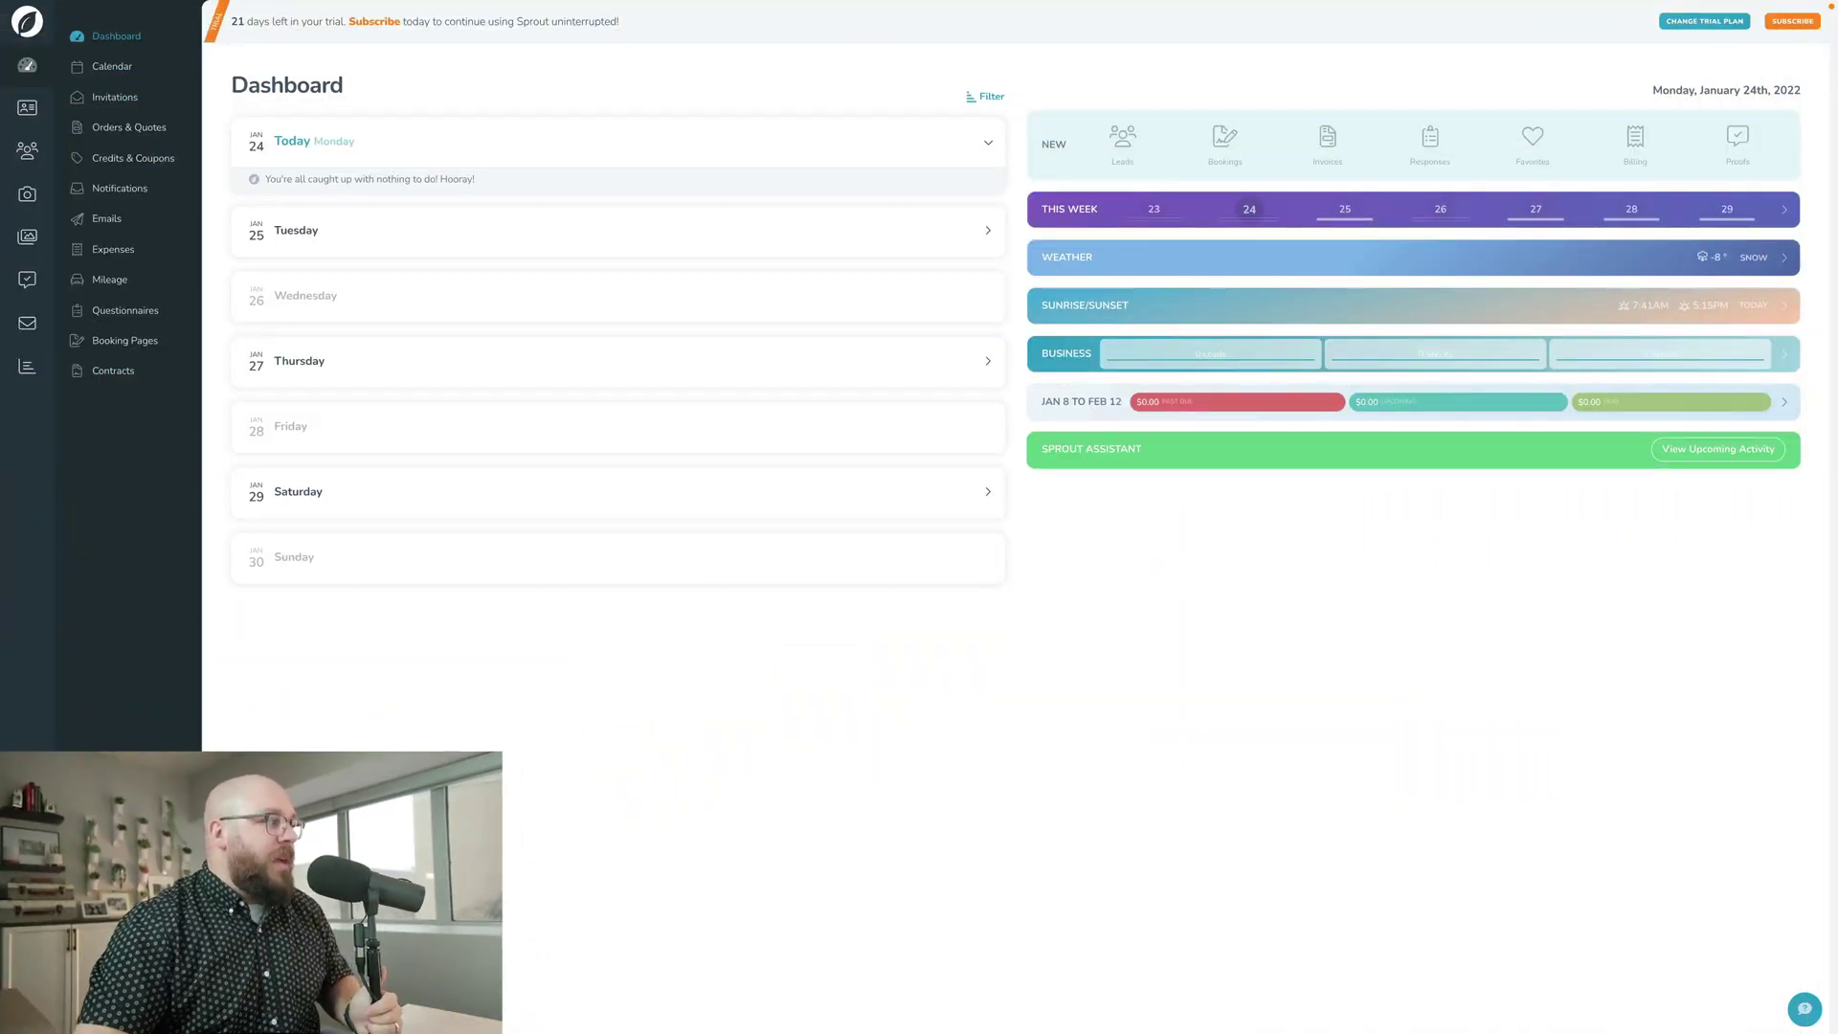
Go to Settings > Communication > Email Templates to list the default email templates.
left_click(27, 938)
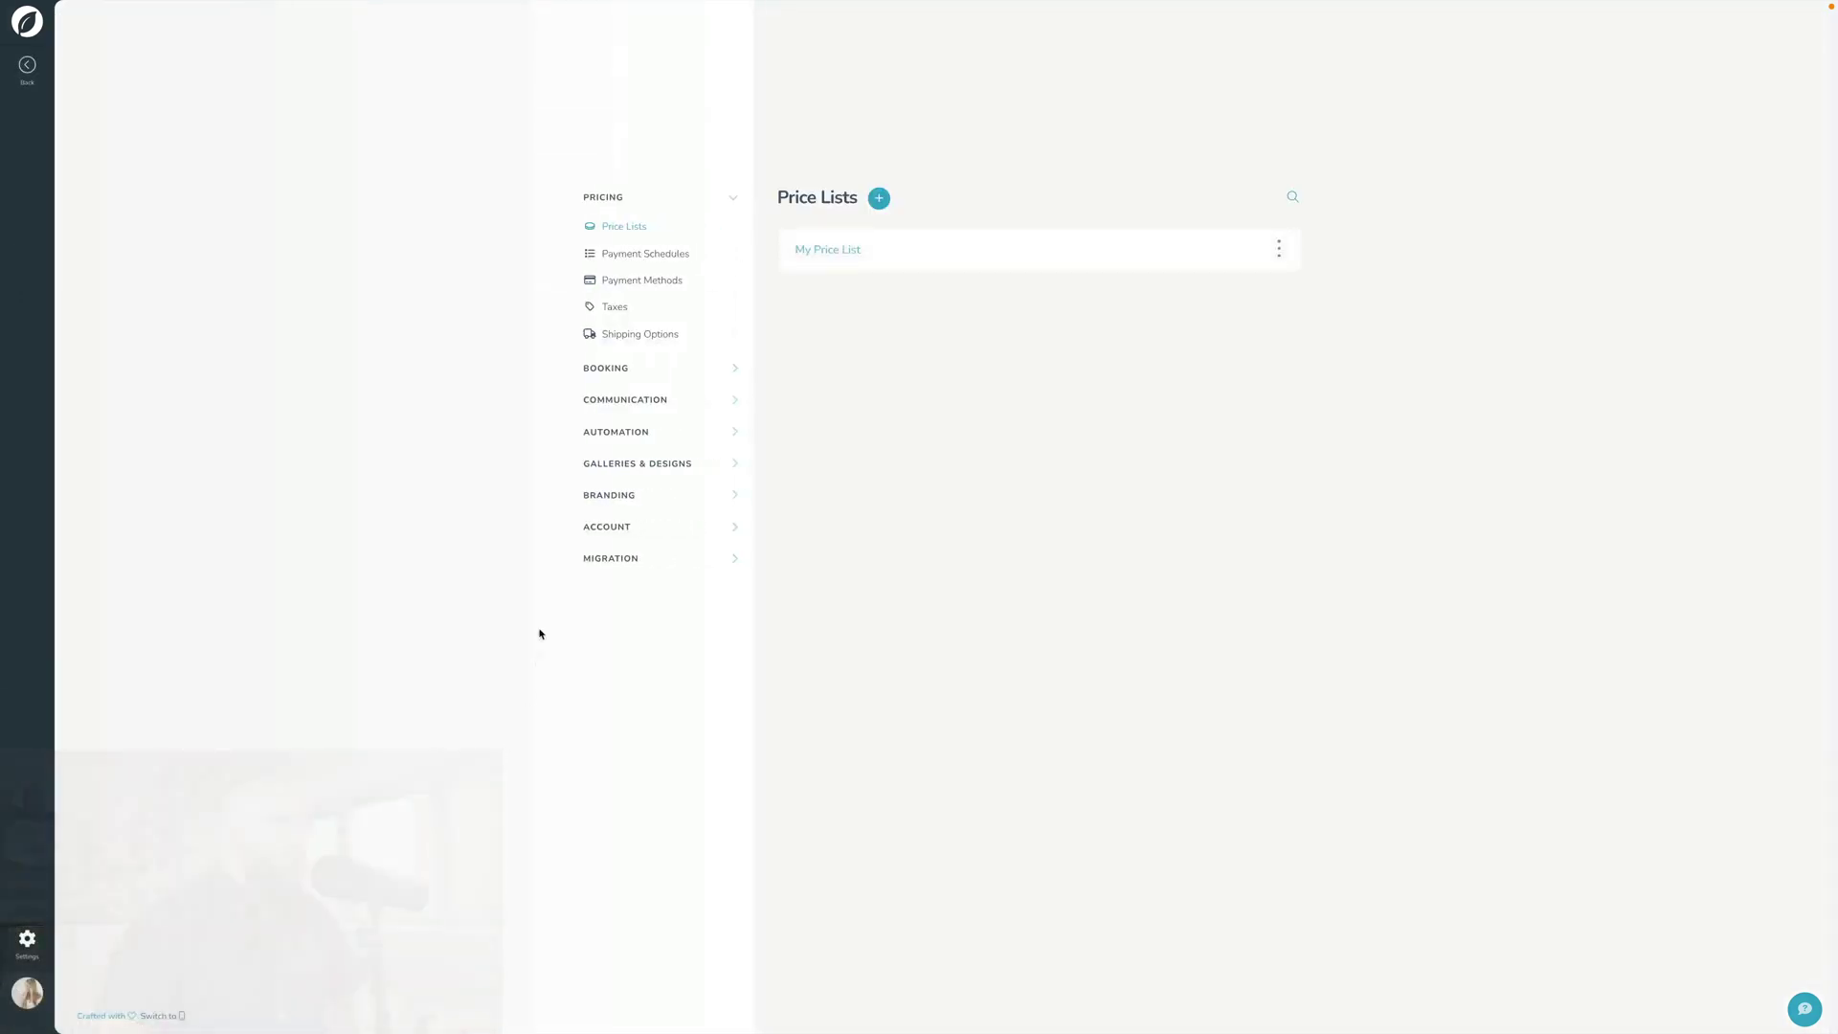
left_click(604, 401)
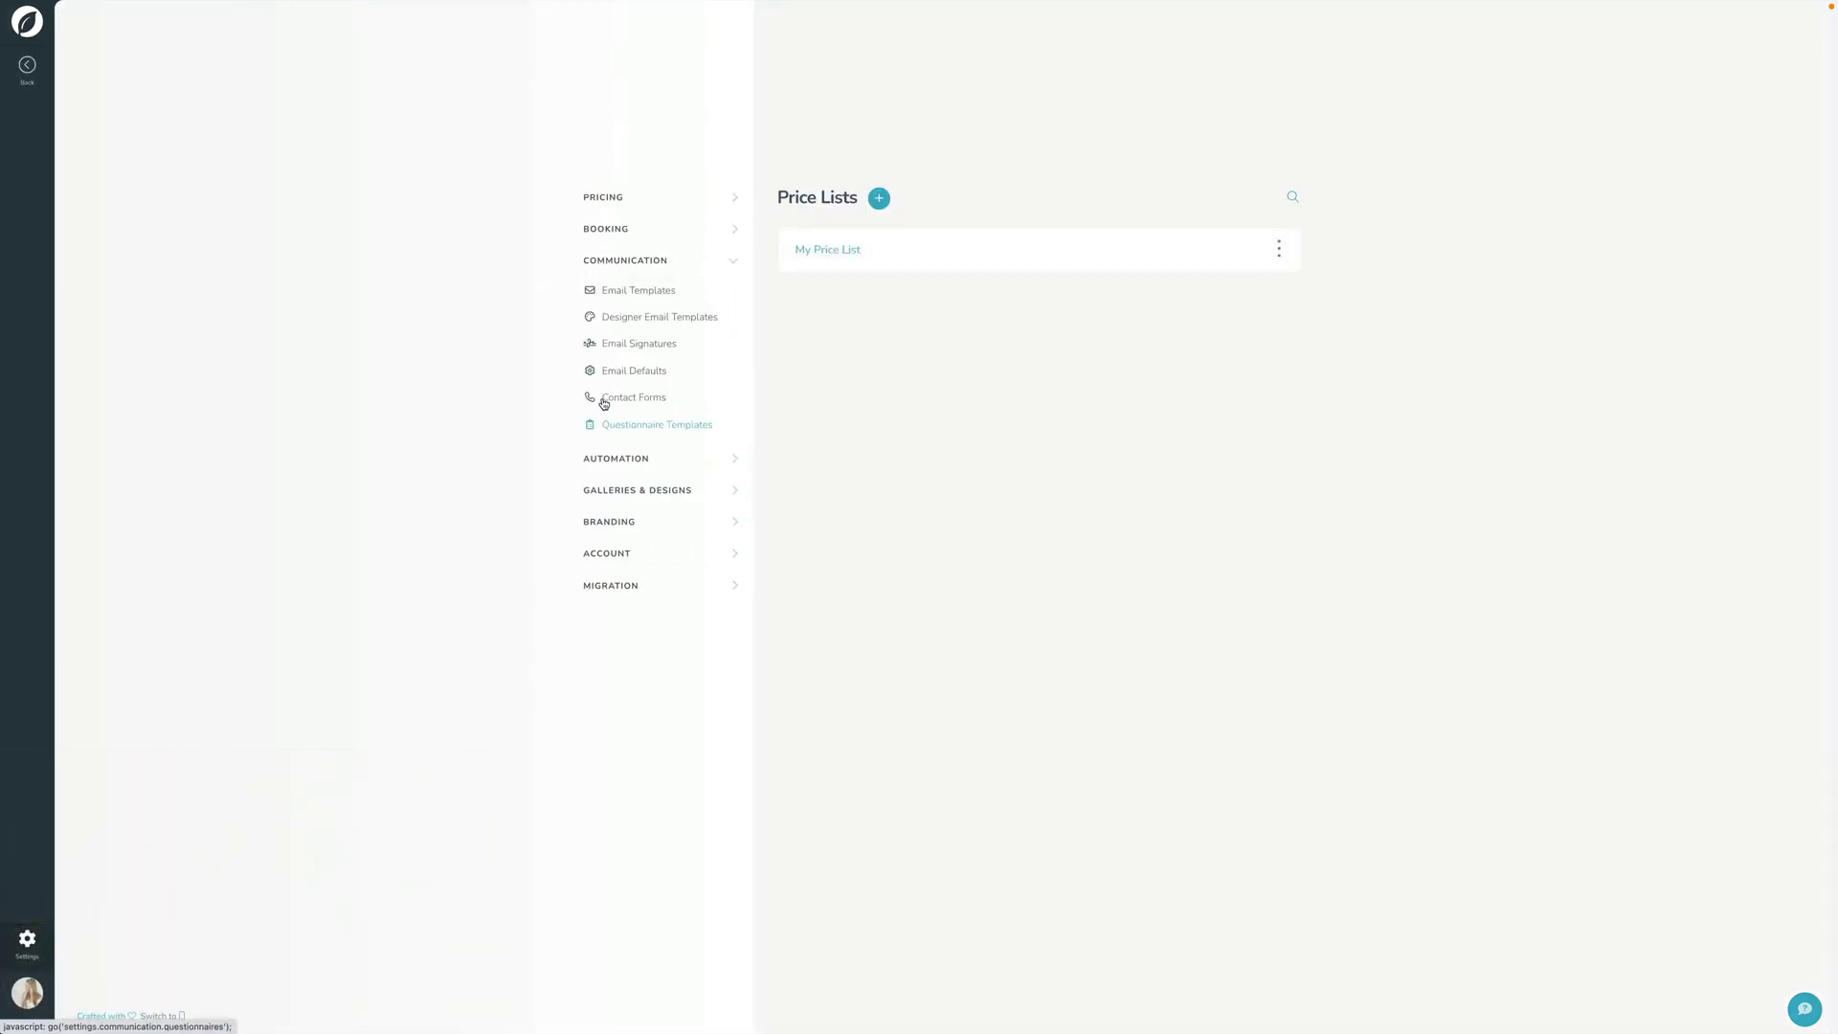
left_click(630, 290)
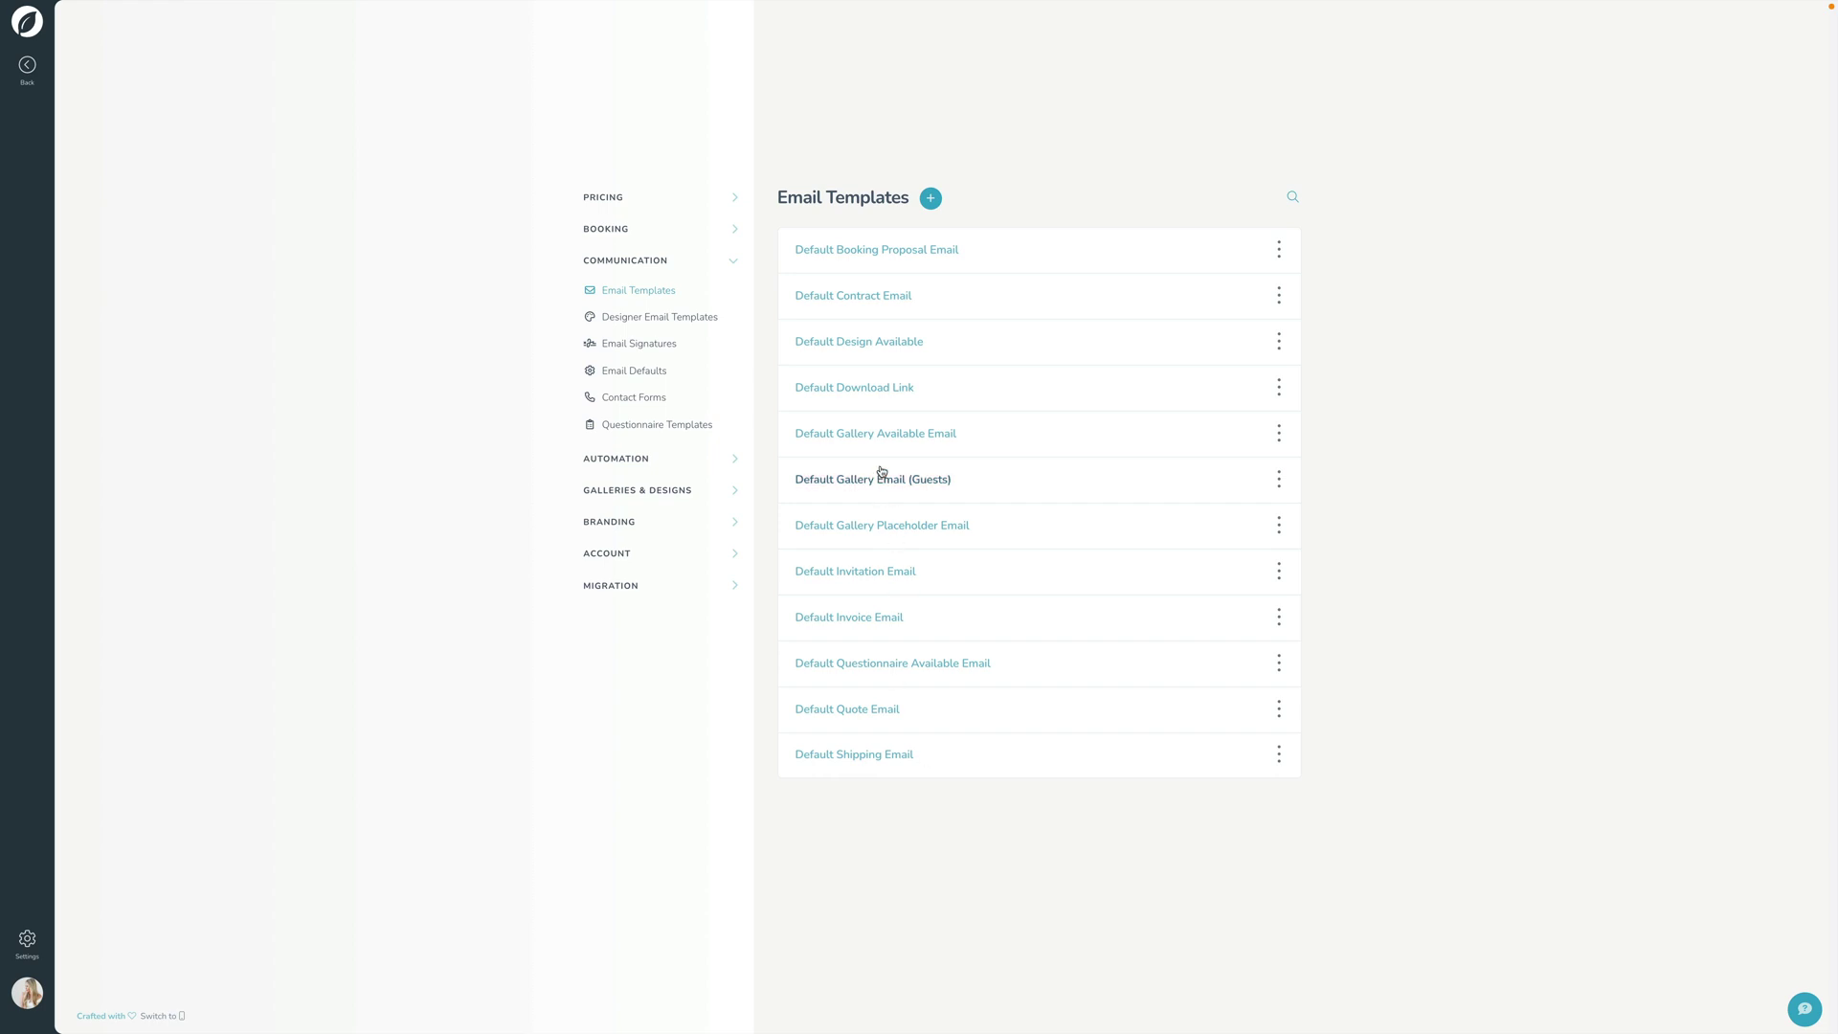
Preview the Default Booking Proposal Email, close it without saving, and view the Email Defaults page.
left_click(920, 251)
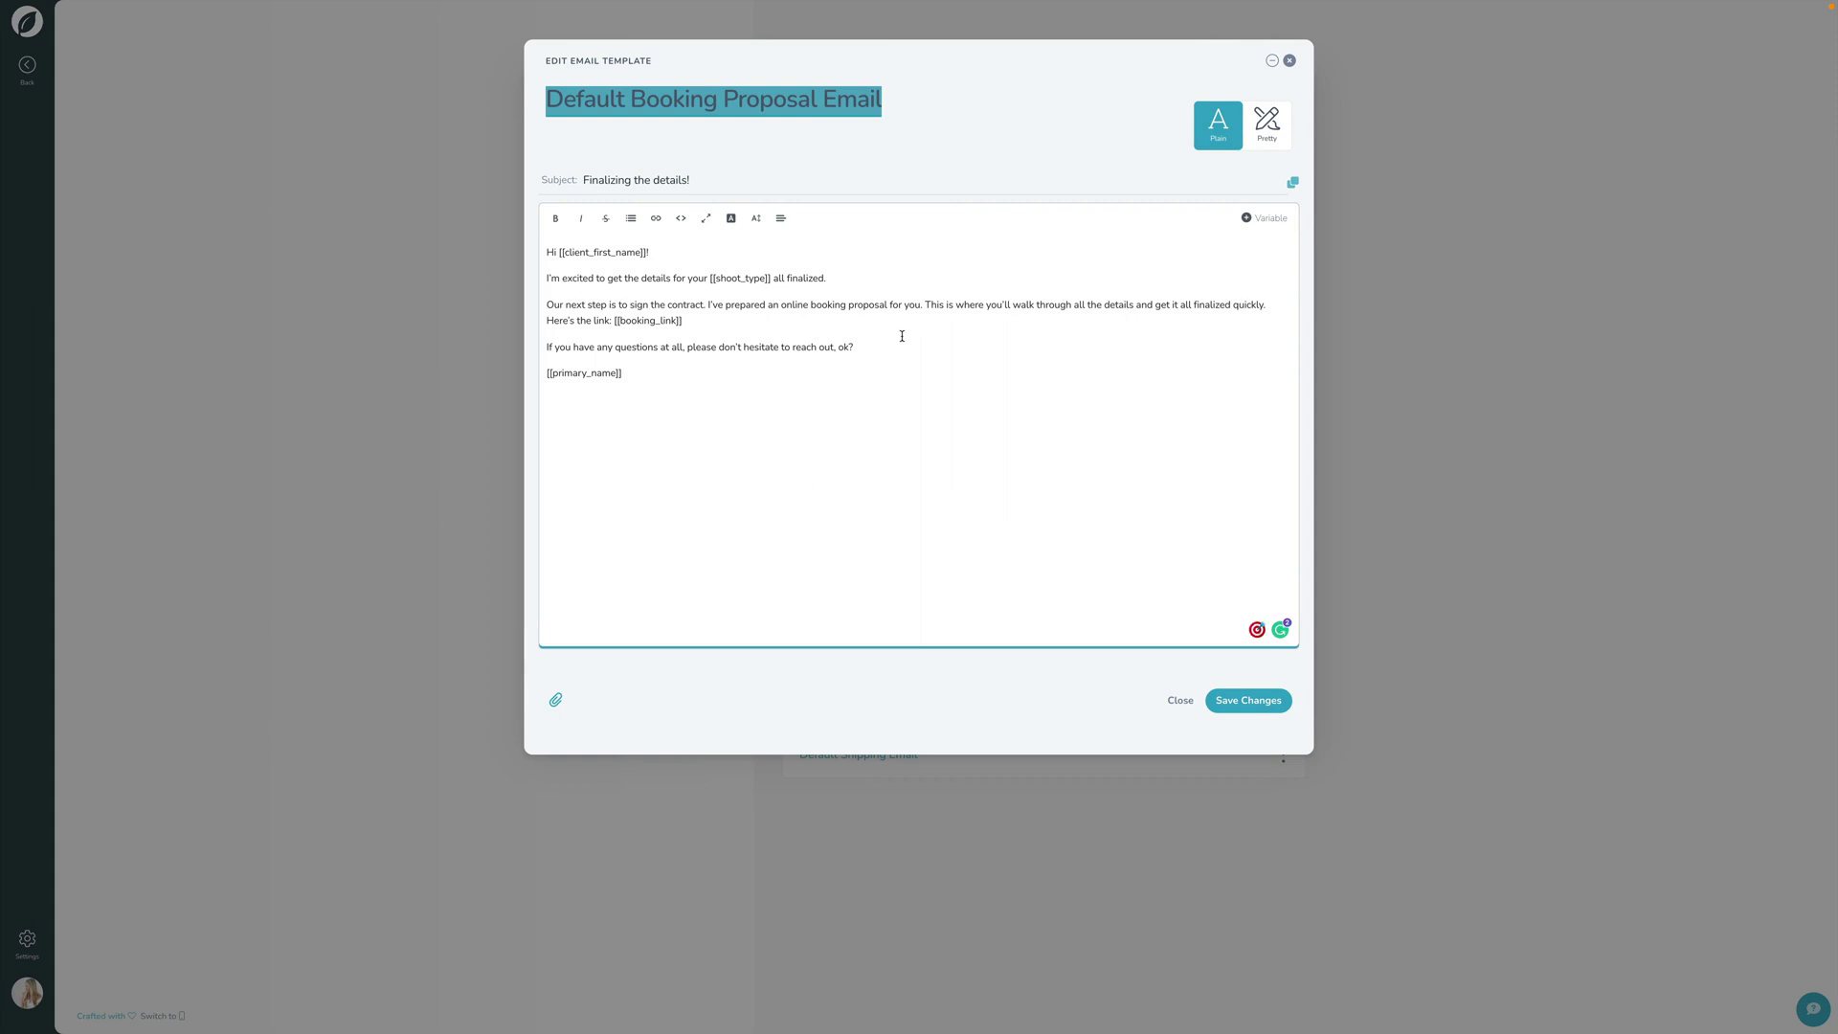
left_click(1290, 60)
left_click(886, 609)
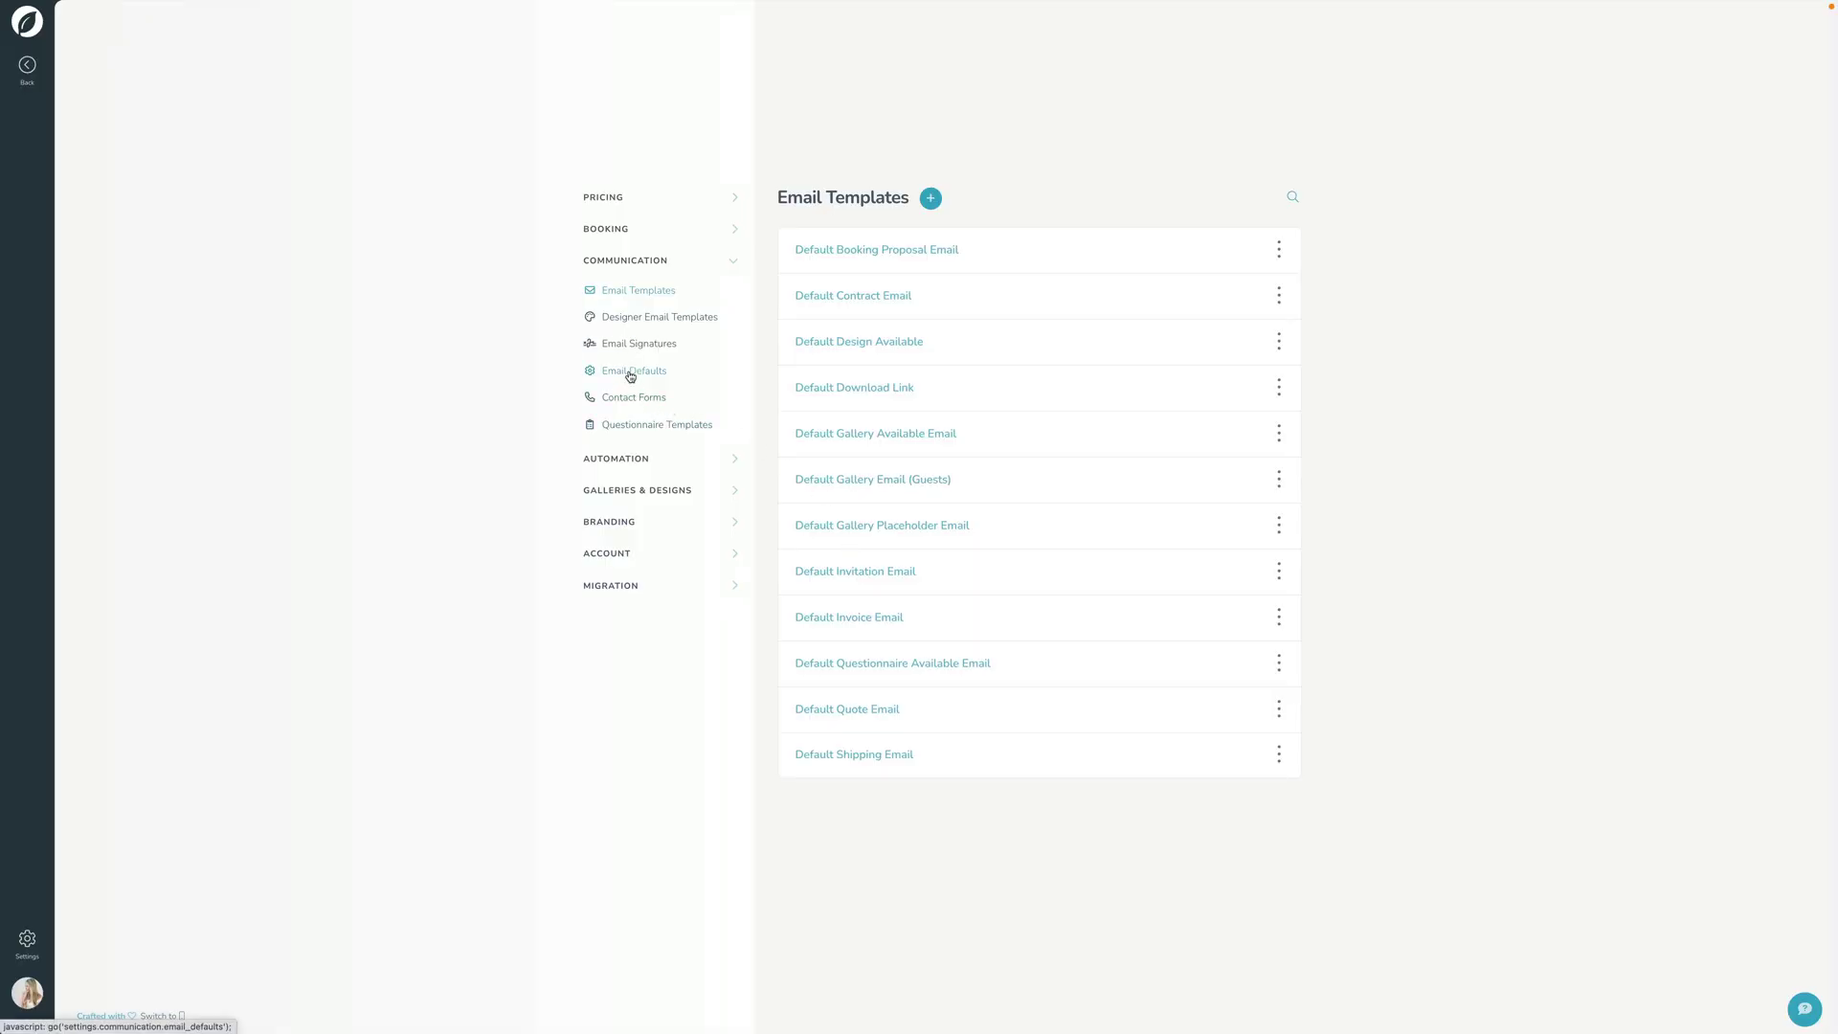
left_click(641, 379)
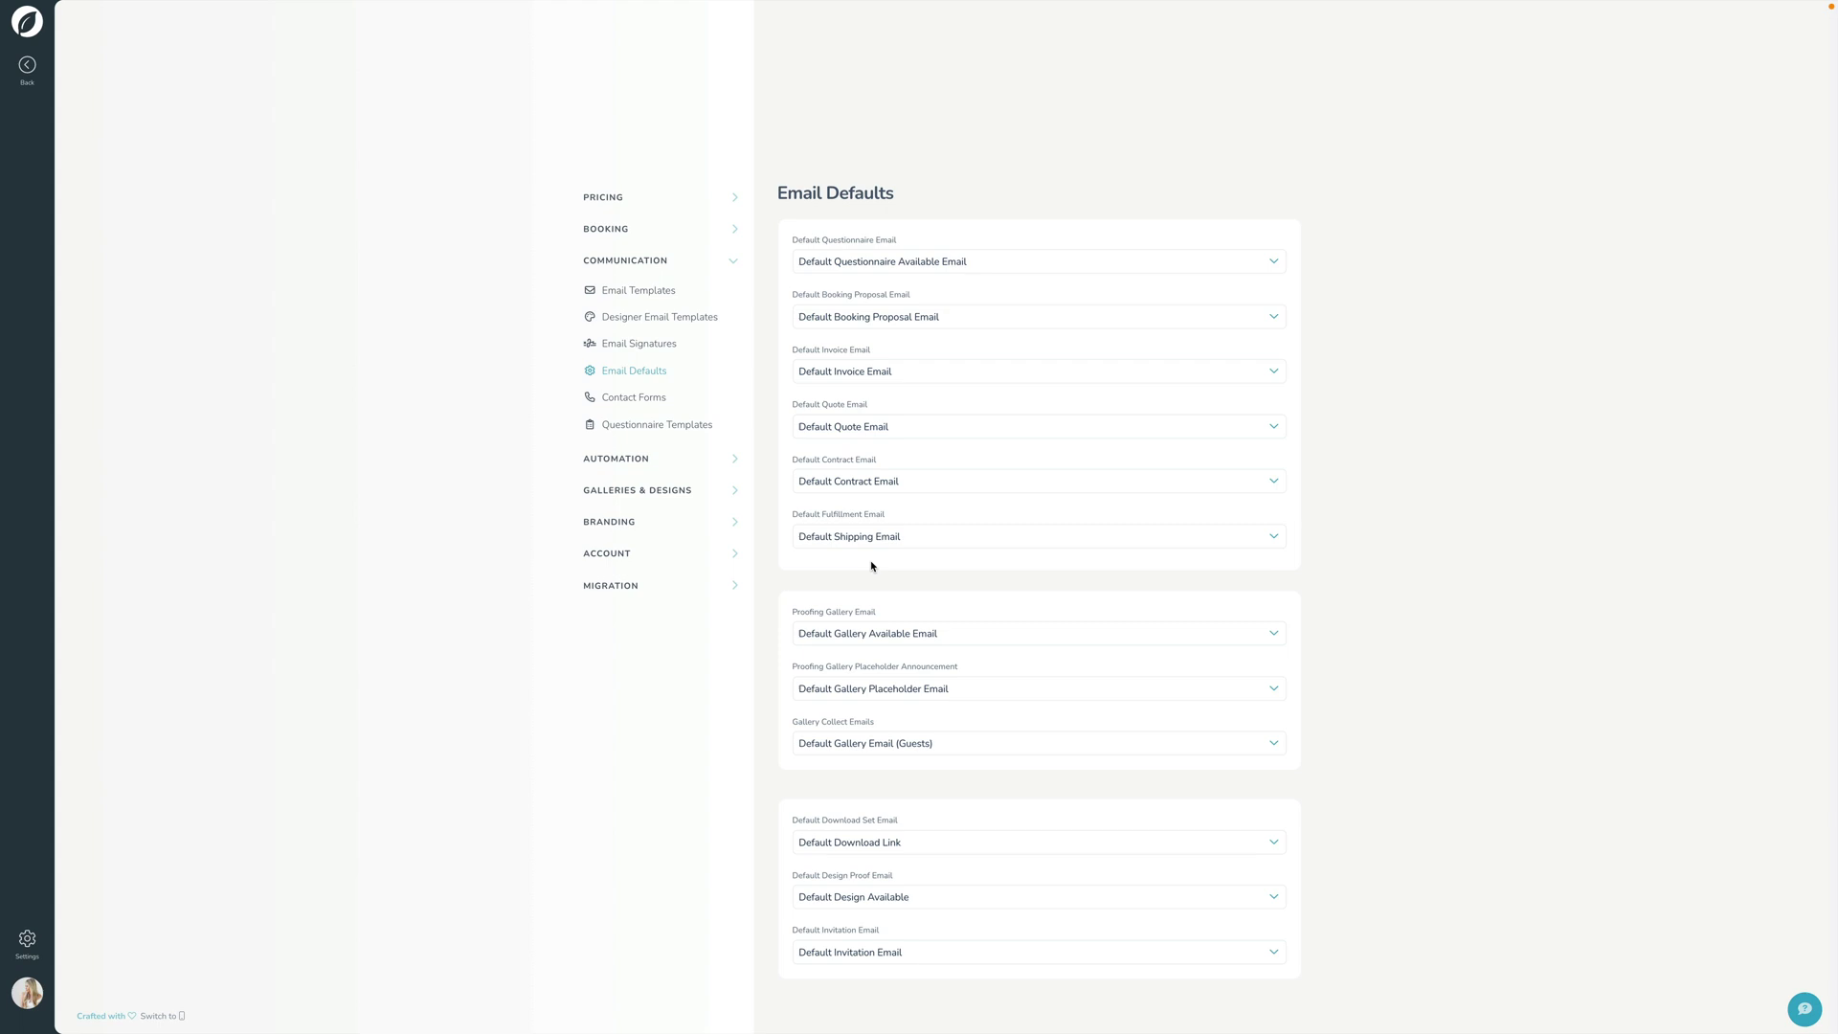
Add Default Booking Proposal Email to a new pale-blue (#D2EAF1) group named Default Emails.
left_click(624, 291)
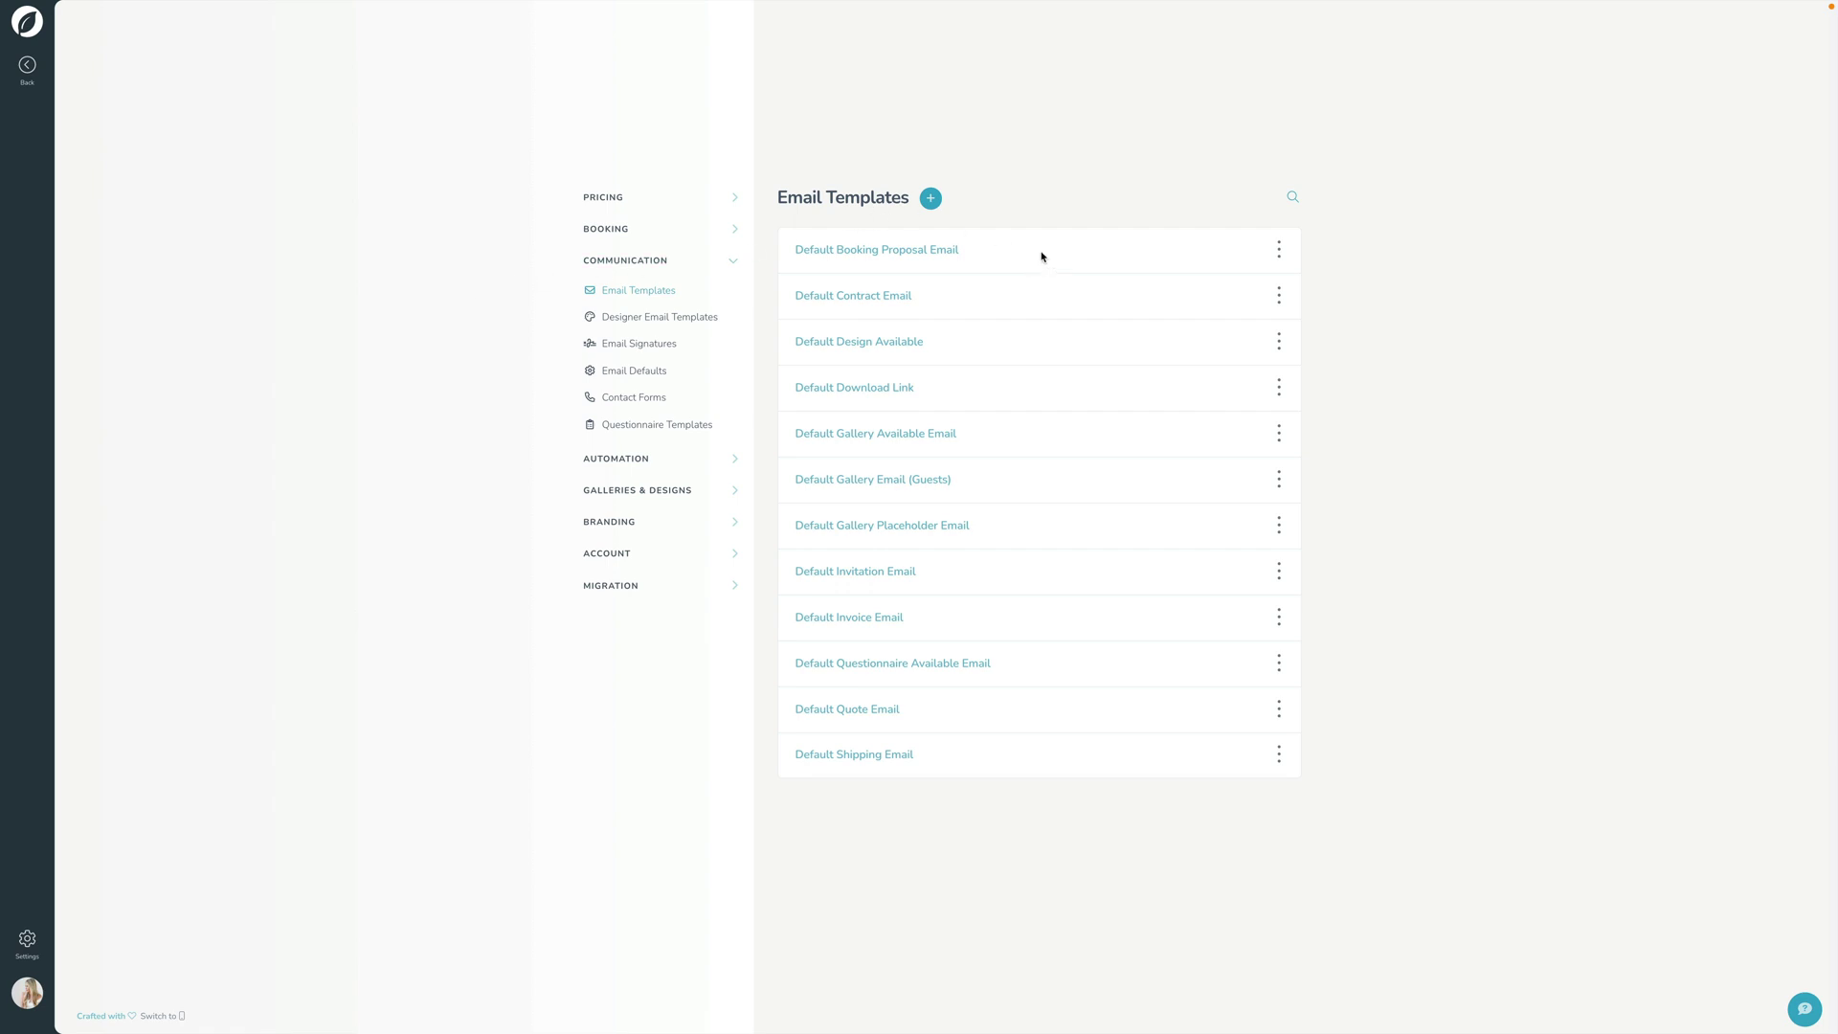
left_click(1279, 250)
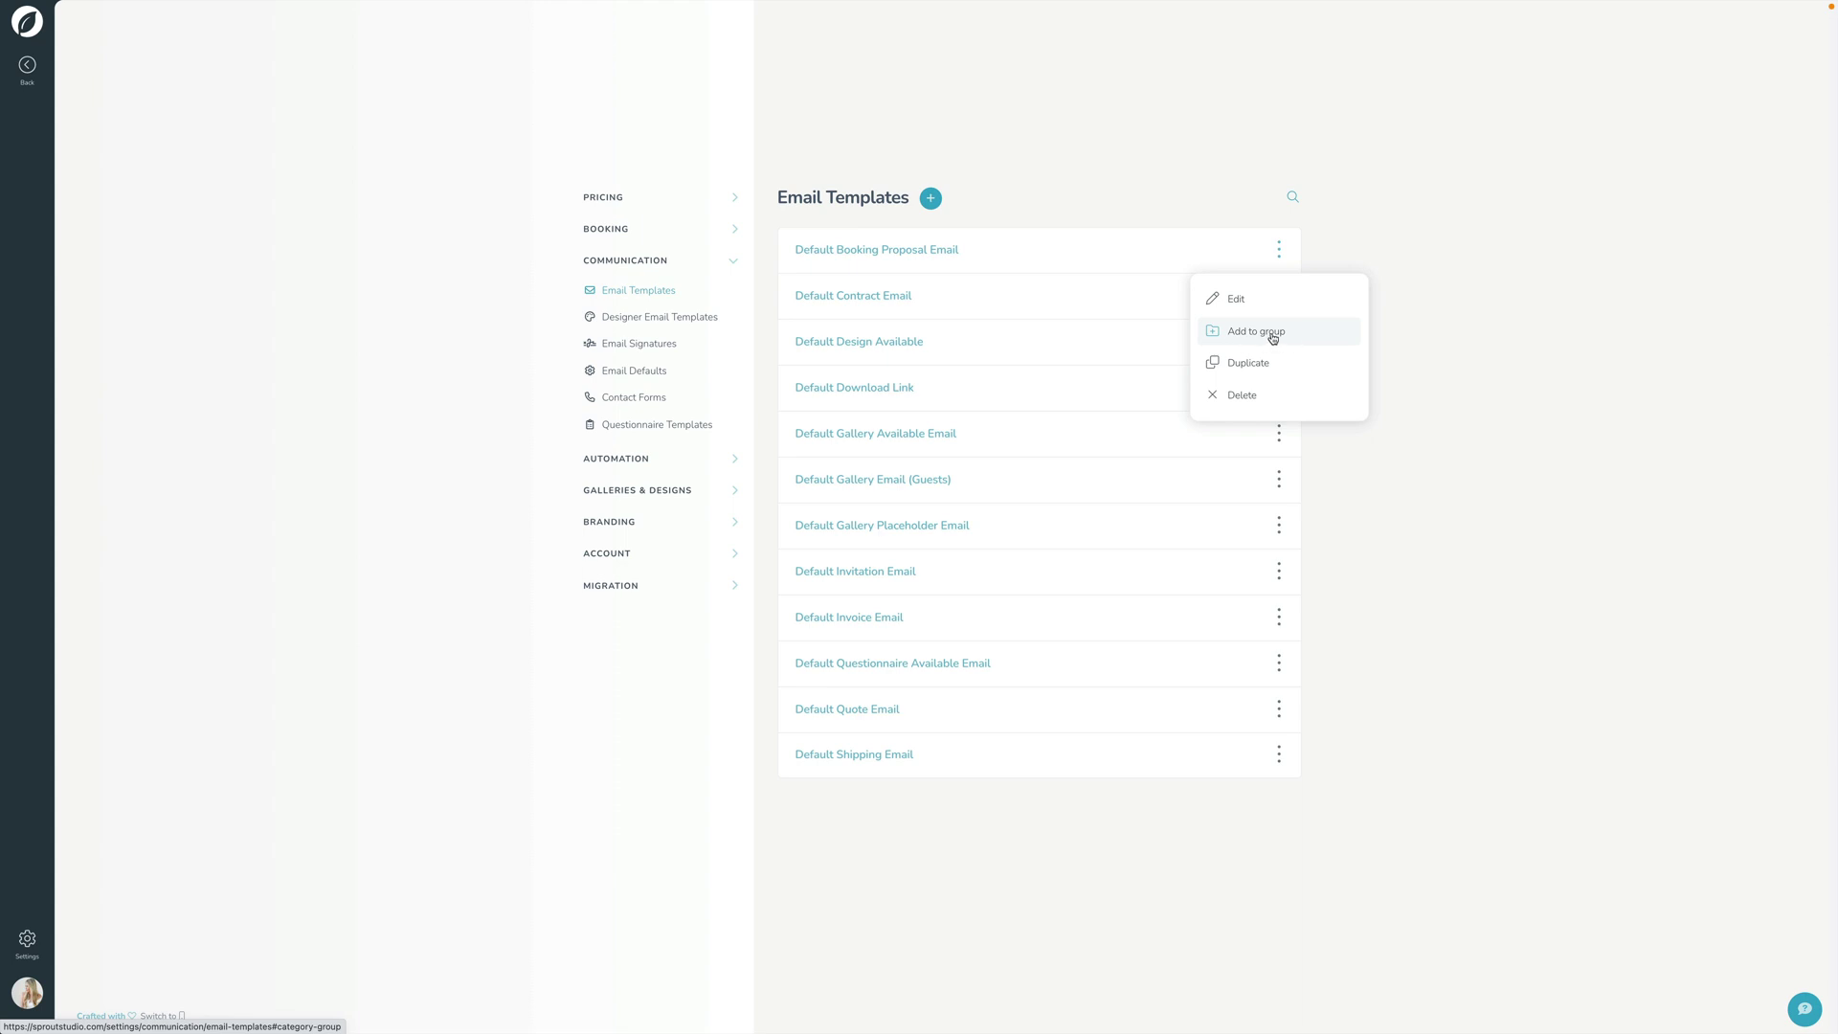
left_click(1273, 338)
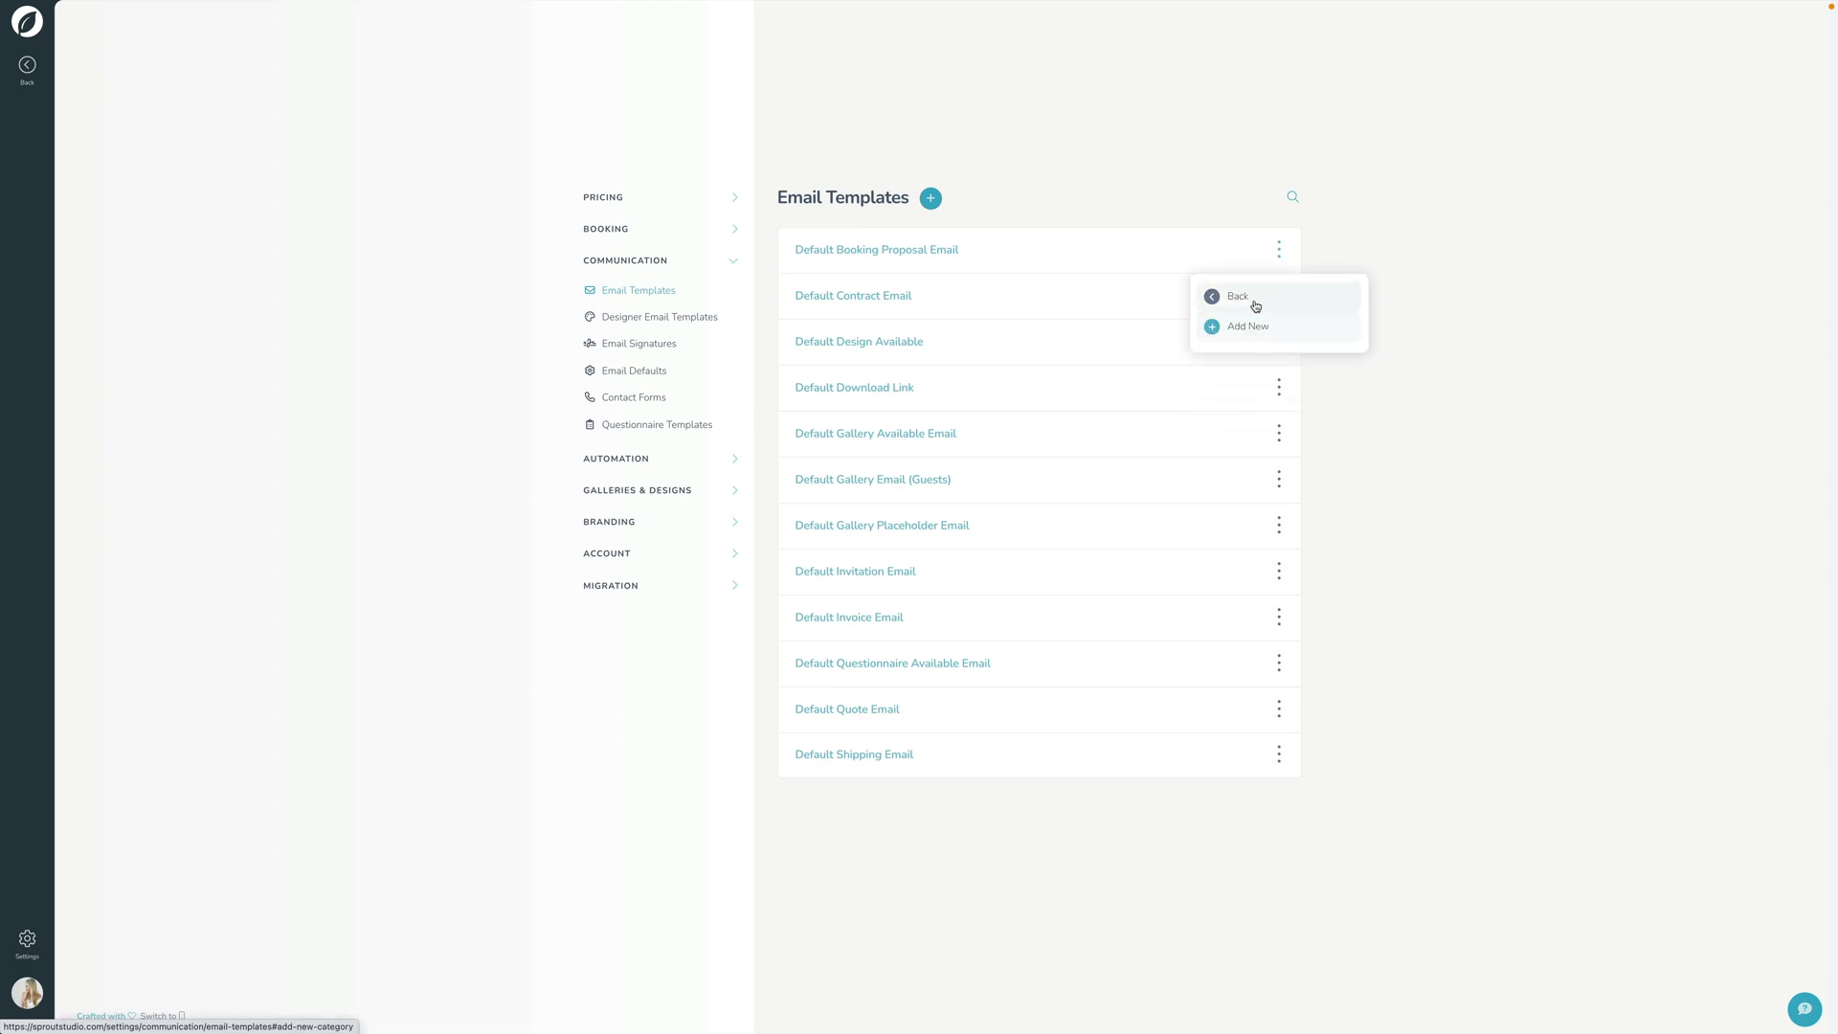
left_click(1285, 328)
left_click(1252, 301)
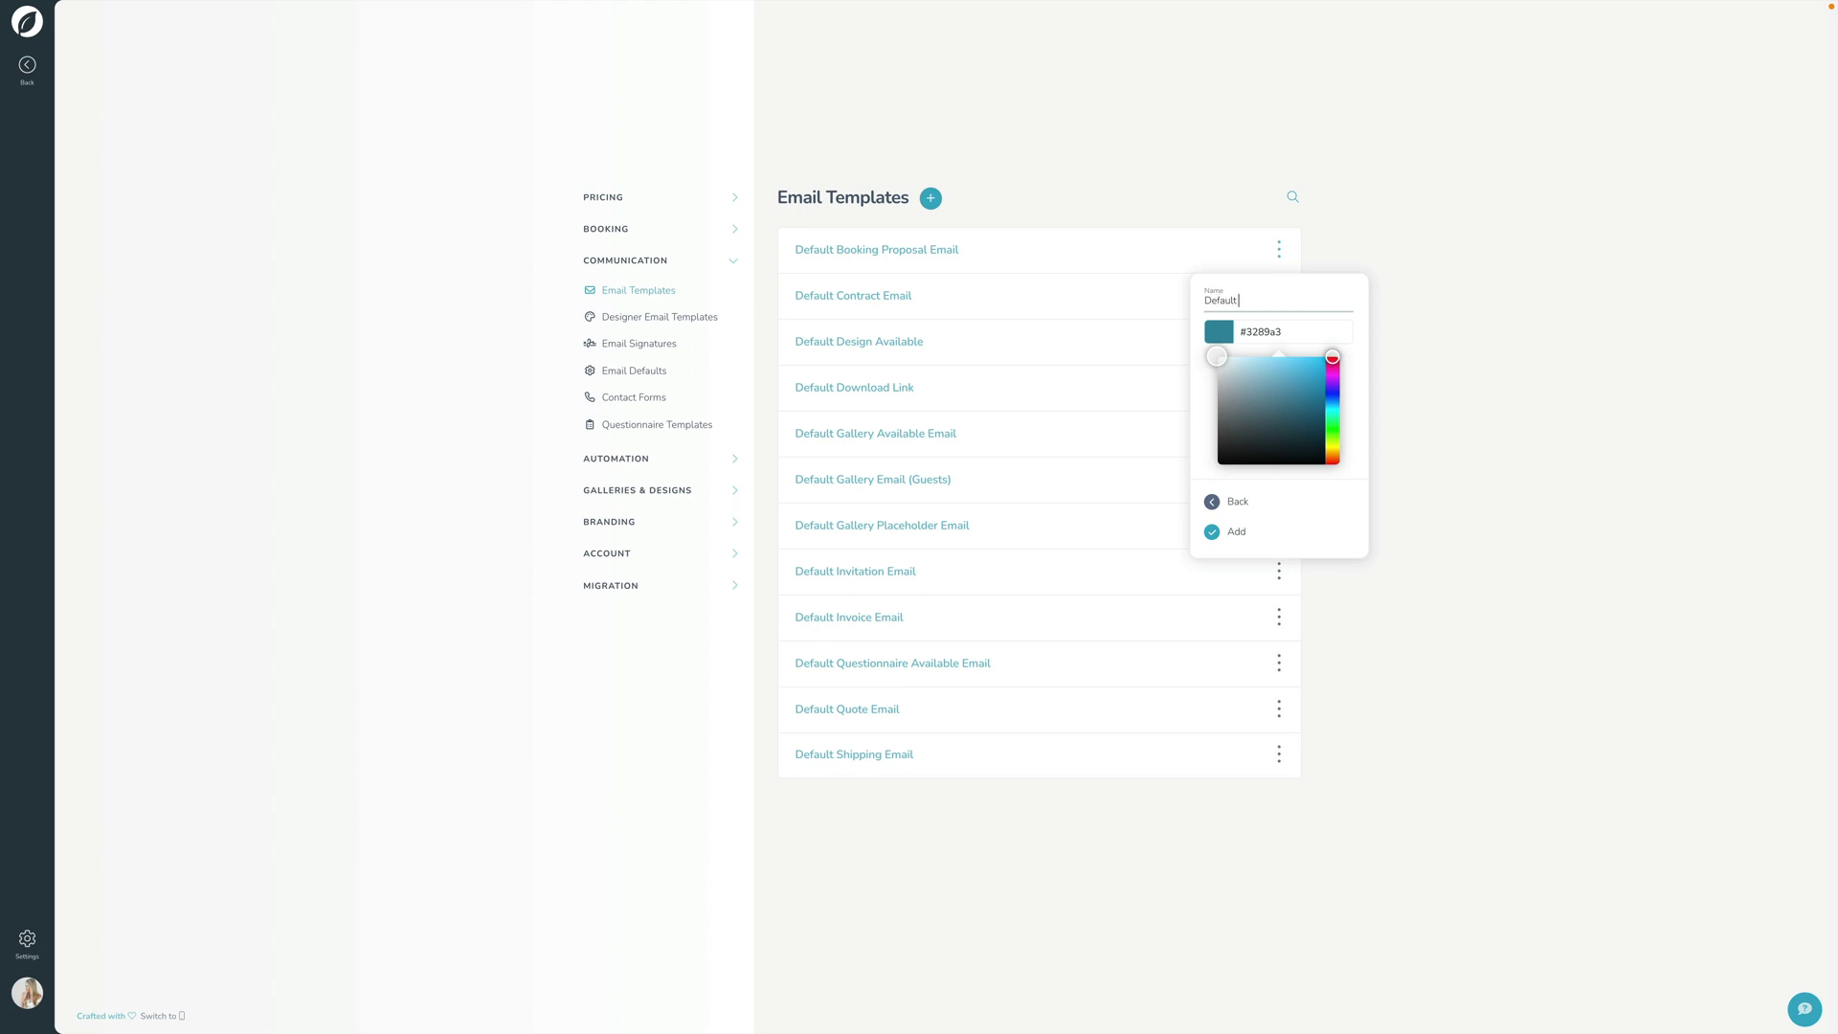
mouse_move(1242, 369)
left_mouse_down()
mouse_move(1217, 370)
mouse_move(1239, 371)
left_mouse_up()
Create the Default Emails group and move the Contract, Design Available, Download Link and Gallery Available emails into it.
left_click(1238, 532)
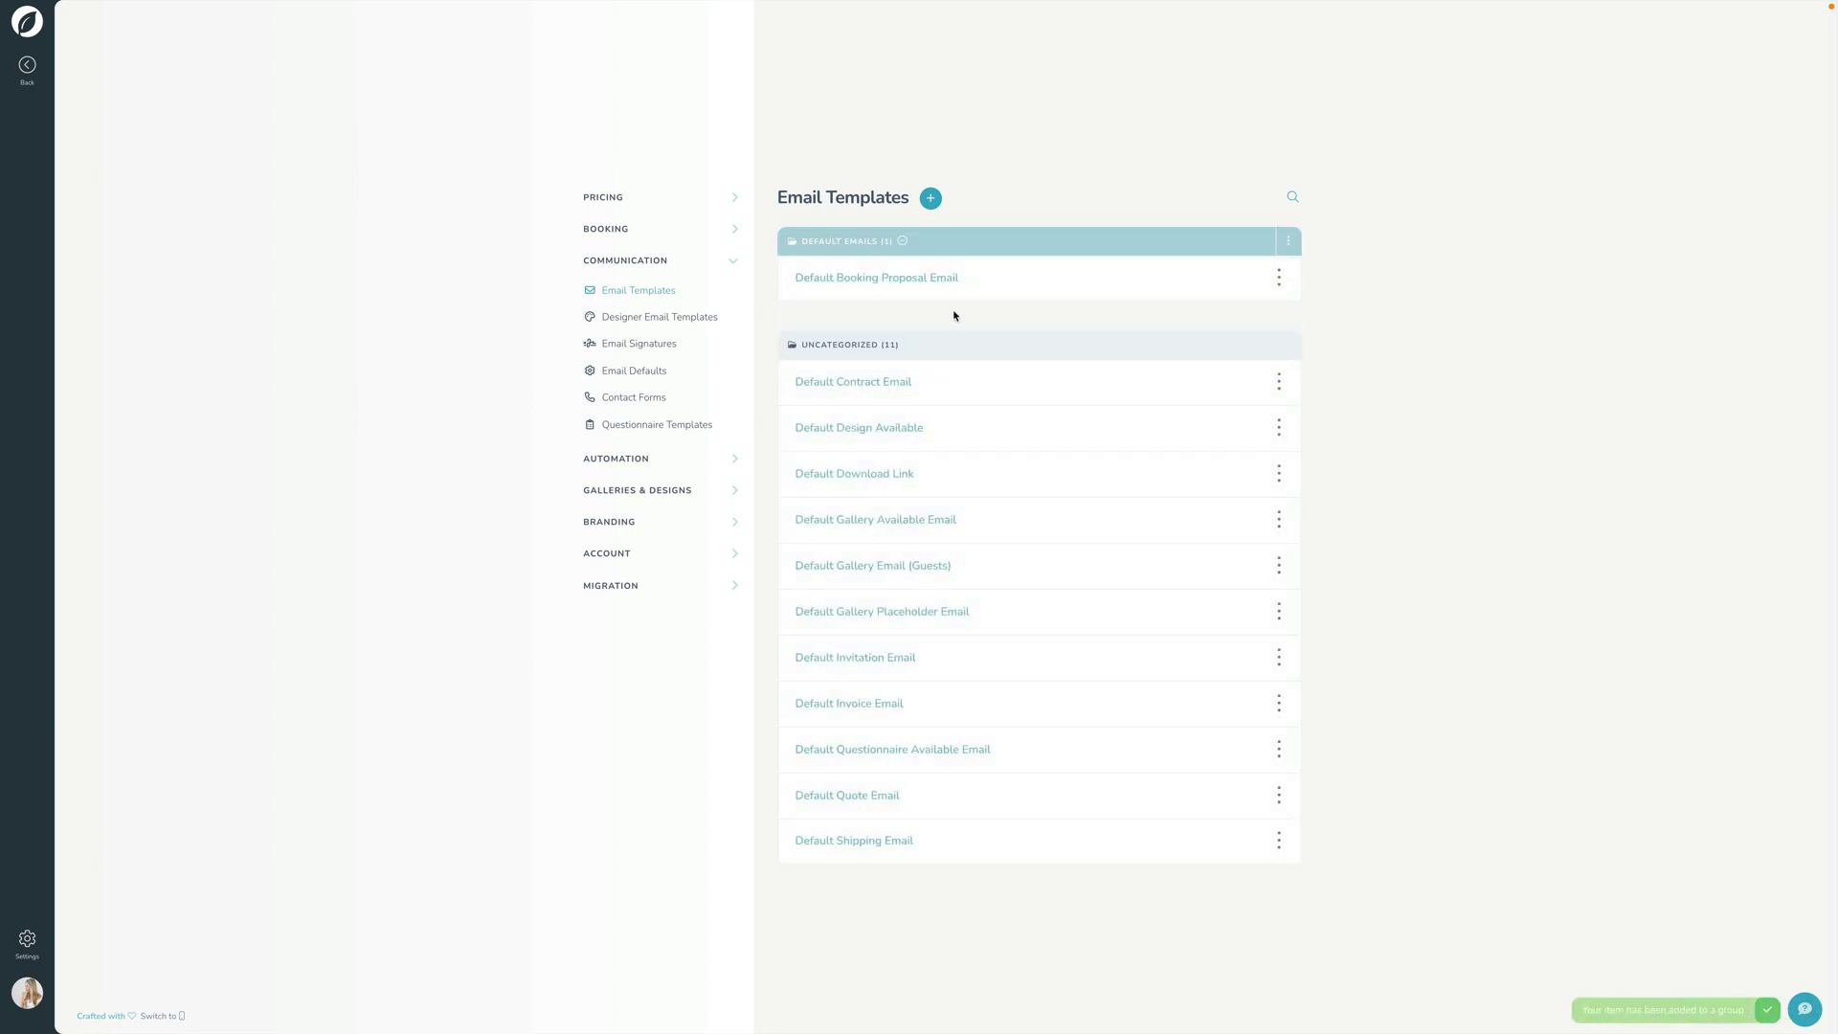
left_click(1278, 381)
left_click(1255, 465)
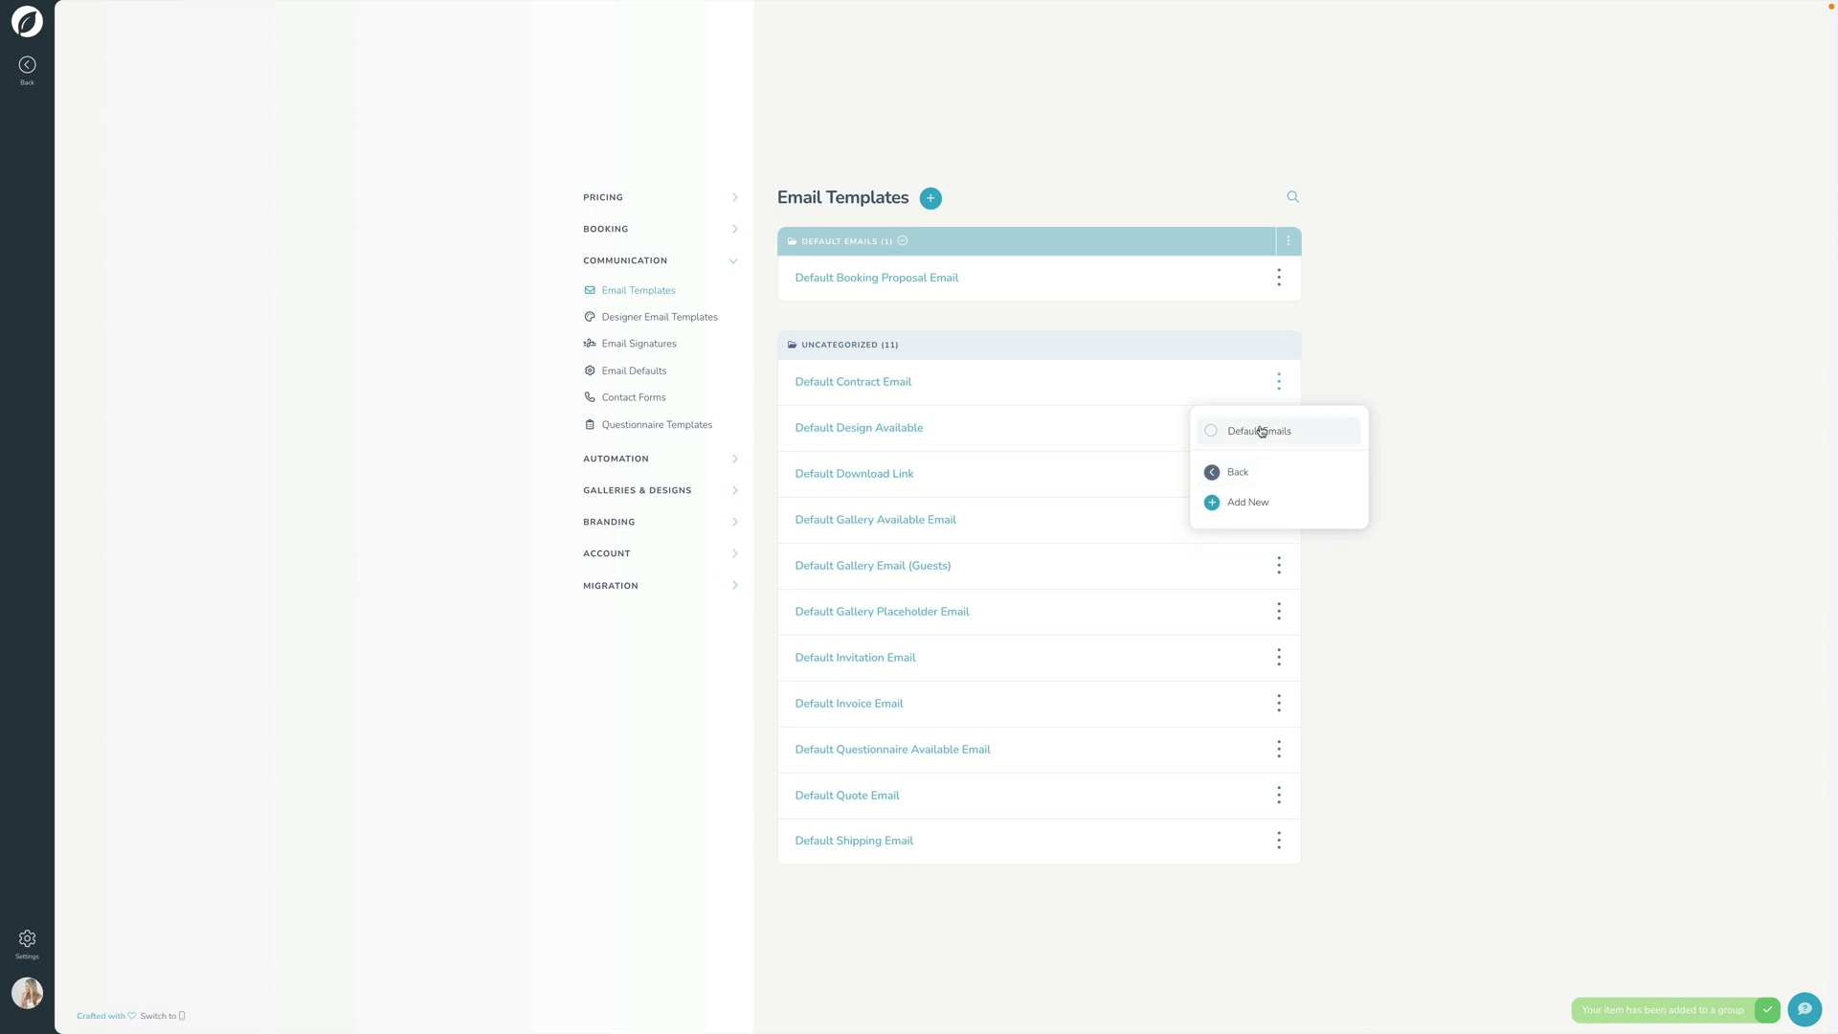
left_click(1258, 430)
left_click(1278, 428)
left_click(1249, 507)
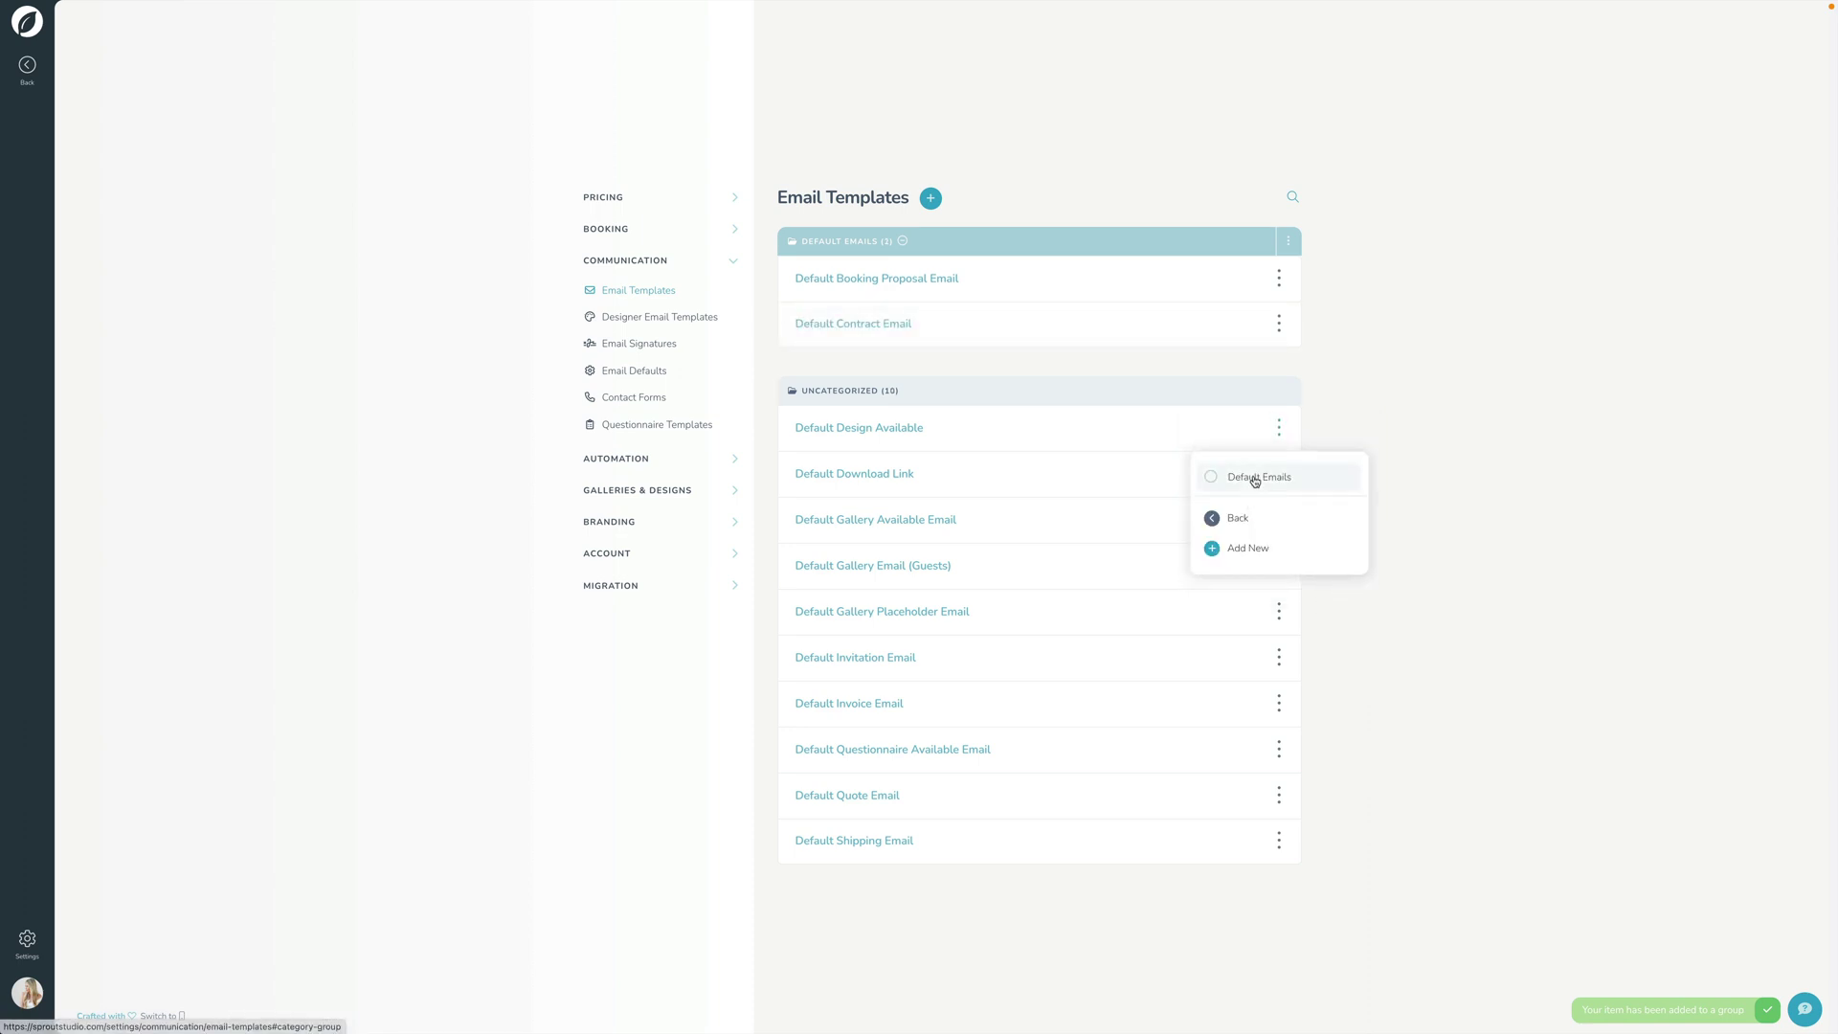
left_click(1251, 478)
left_click(1278, 474)
left_click(1251, 557)
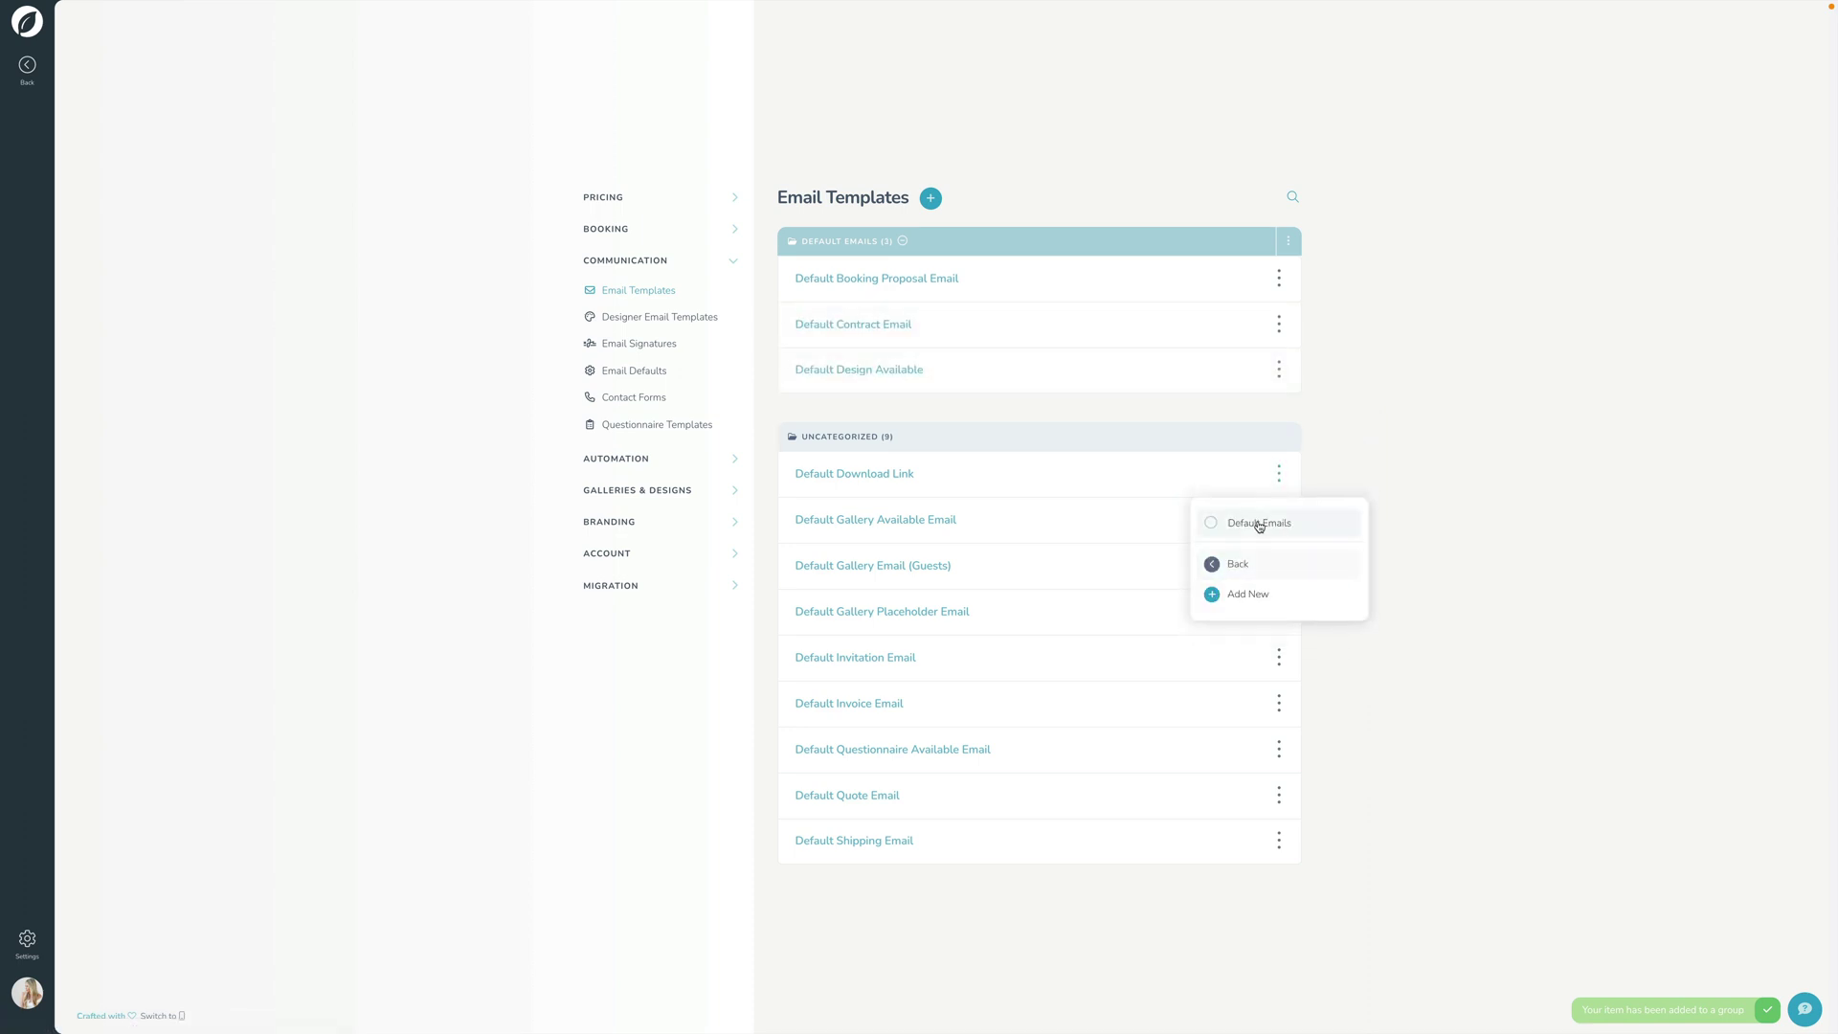
left_click(1258, 525)
left_click(1277, 520)
left_click(1254, 603)
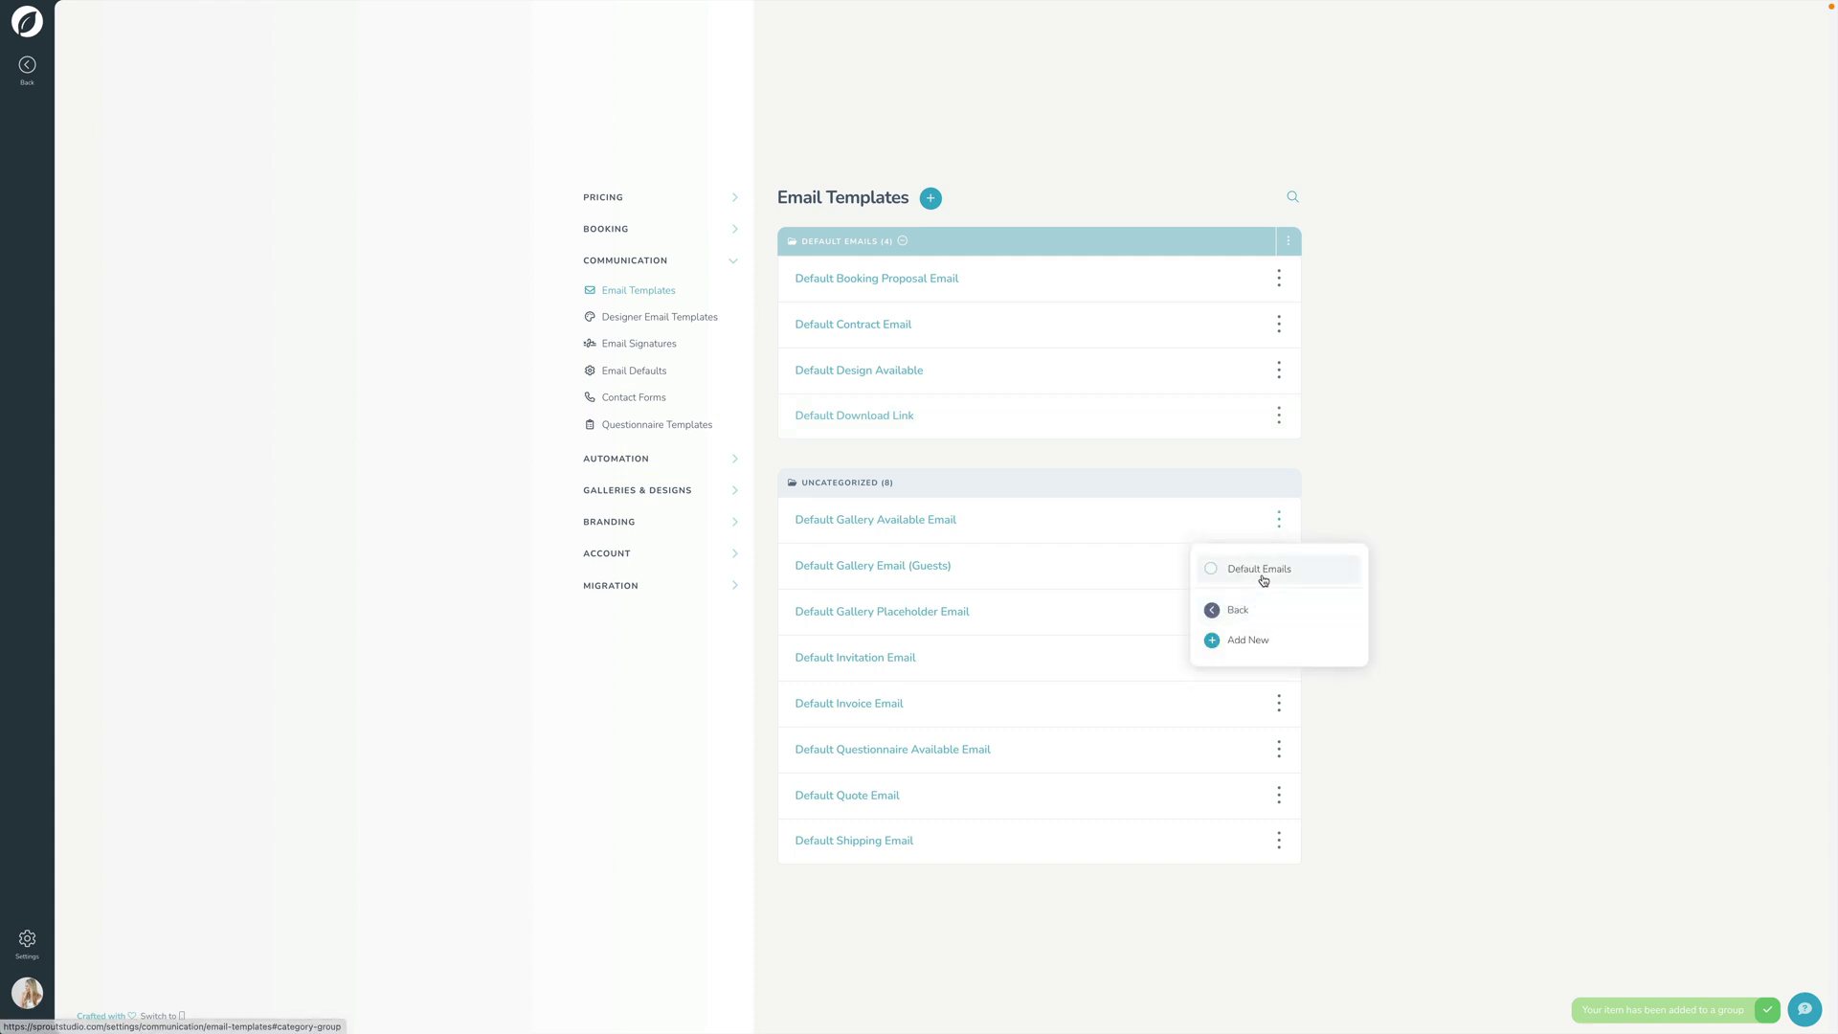
left_click(1261, 572)
Move the Gallery (Guests), Gallery Placeholder, Invitation and Invoice emails into Default Emails.
left_click(1278, 566)
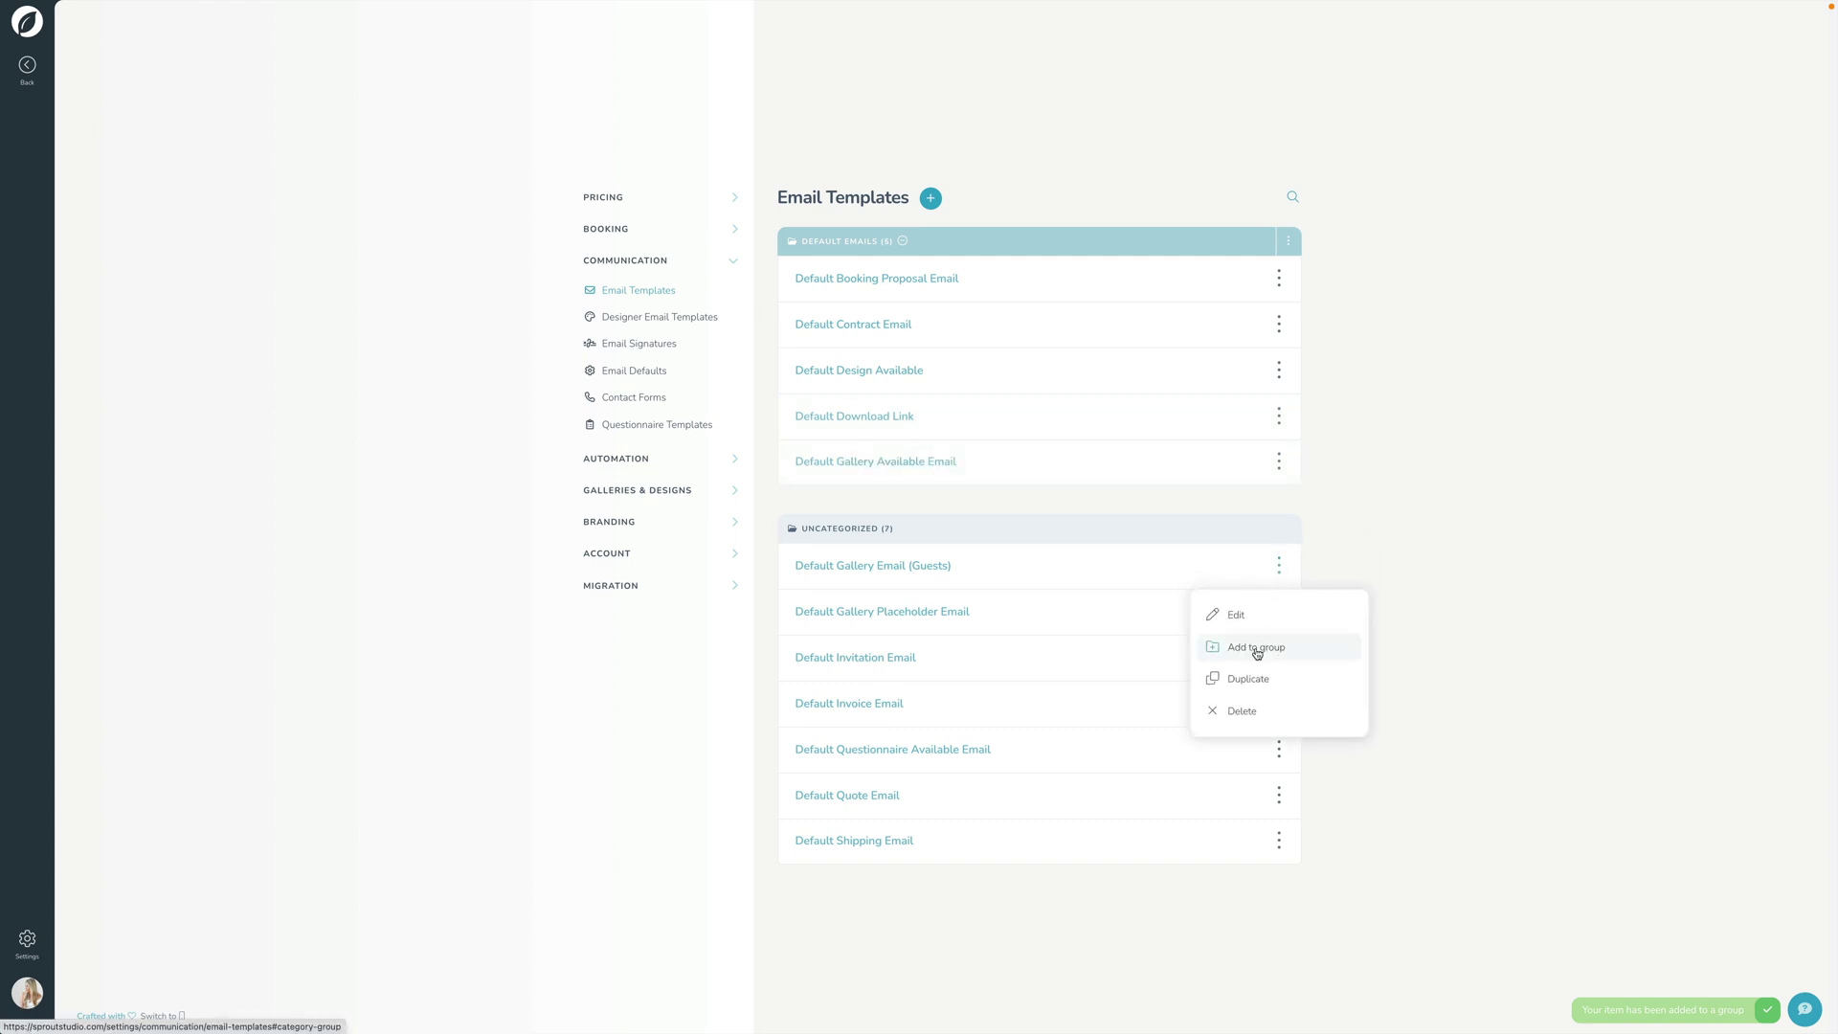
left_click(1255, 647)
left_click(1259, 615)
left_click(1277, 612)
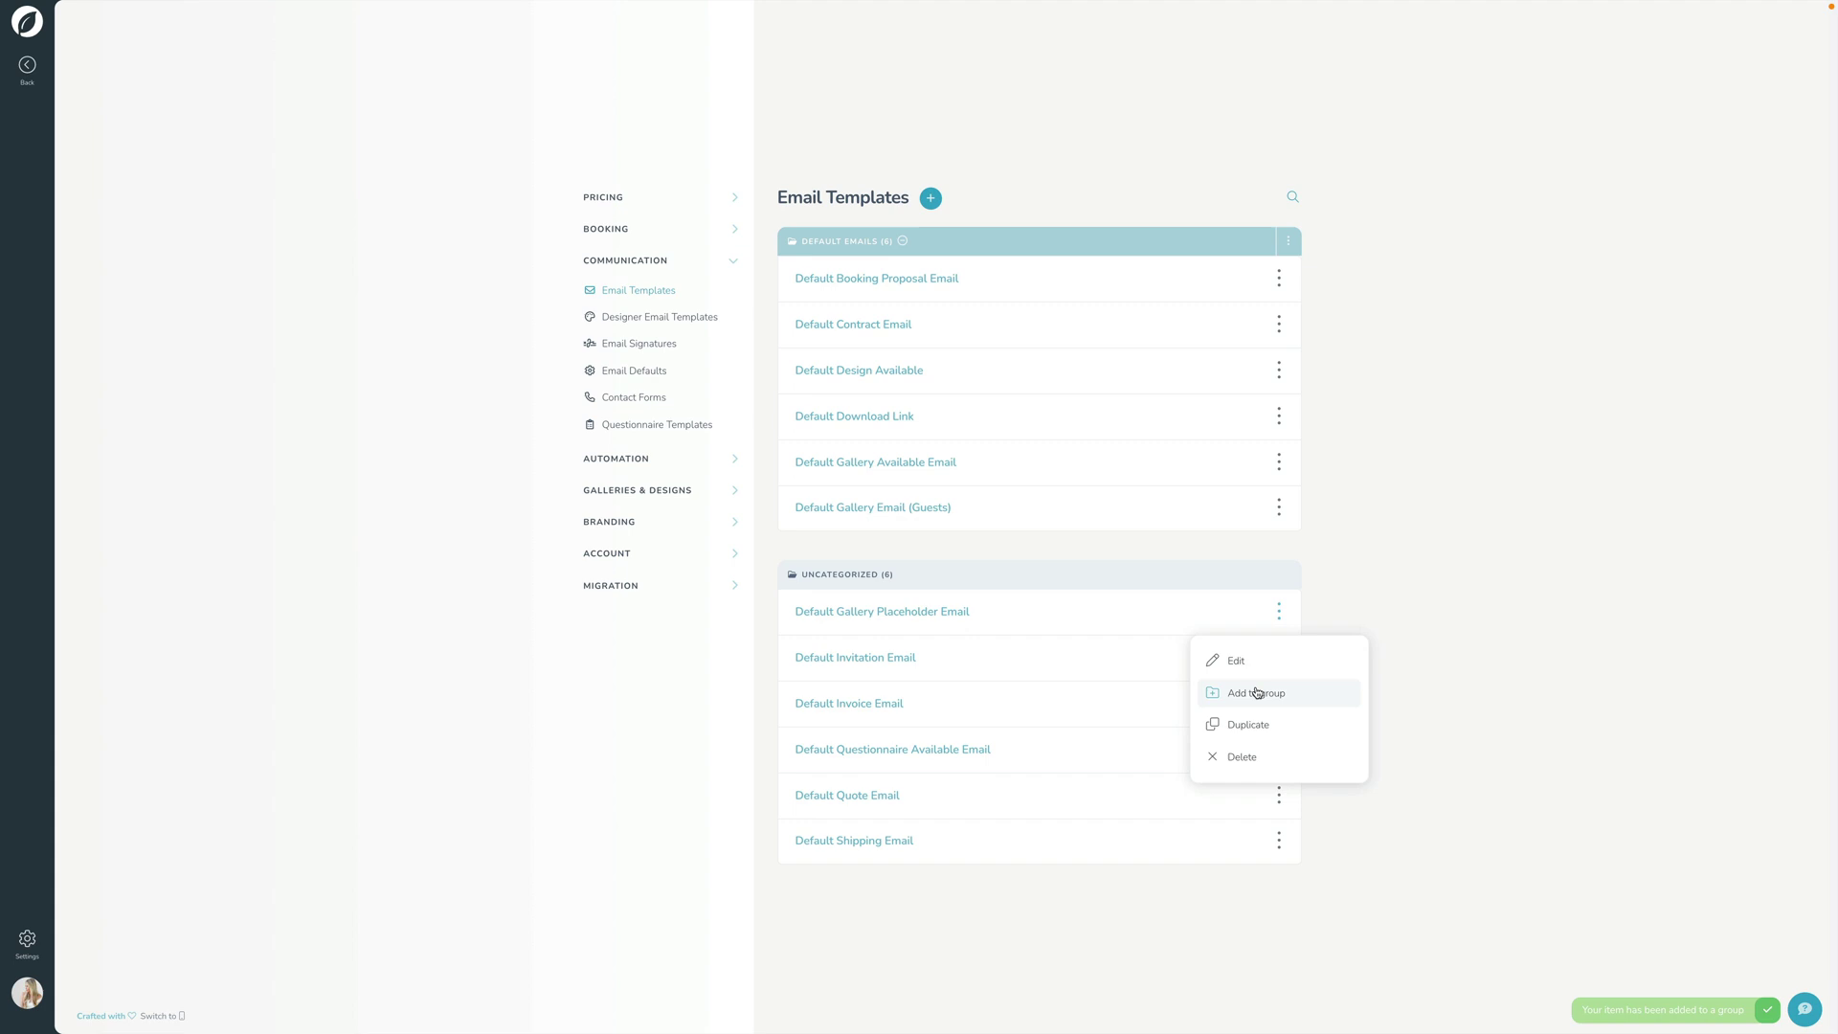
left_click(1254, 691)
left_click(1256, 657)
left_click(1278, 656)
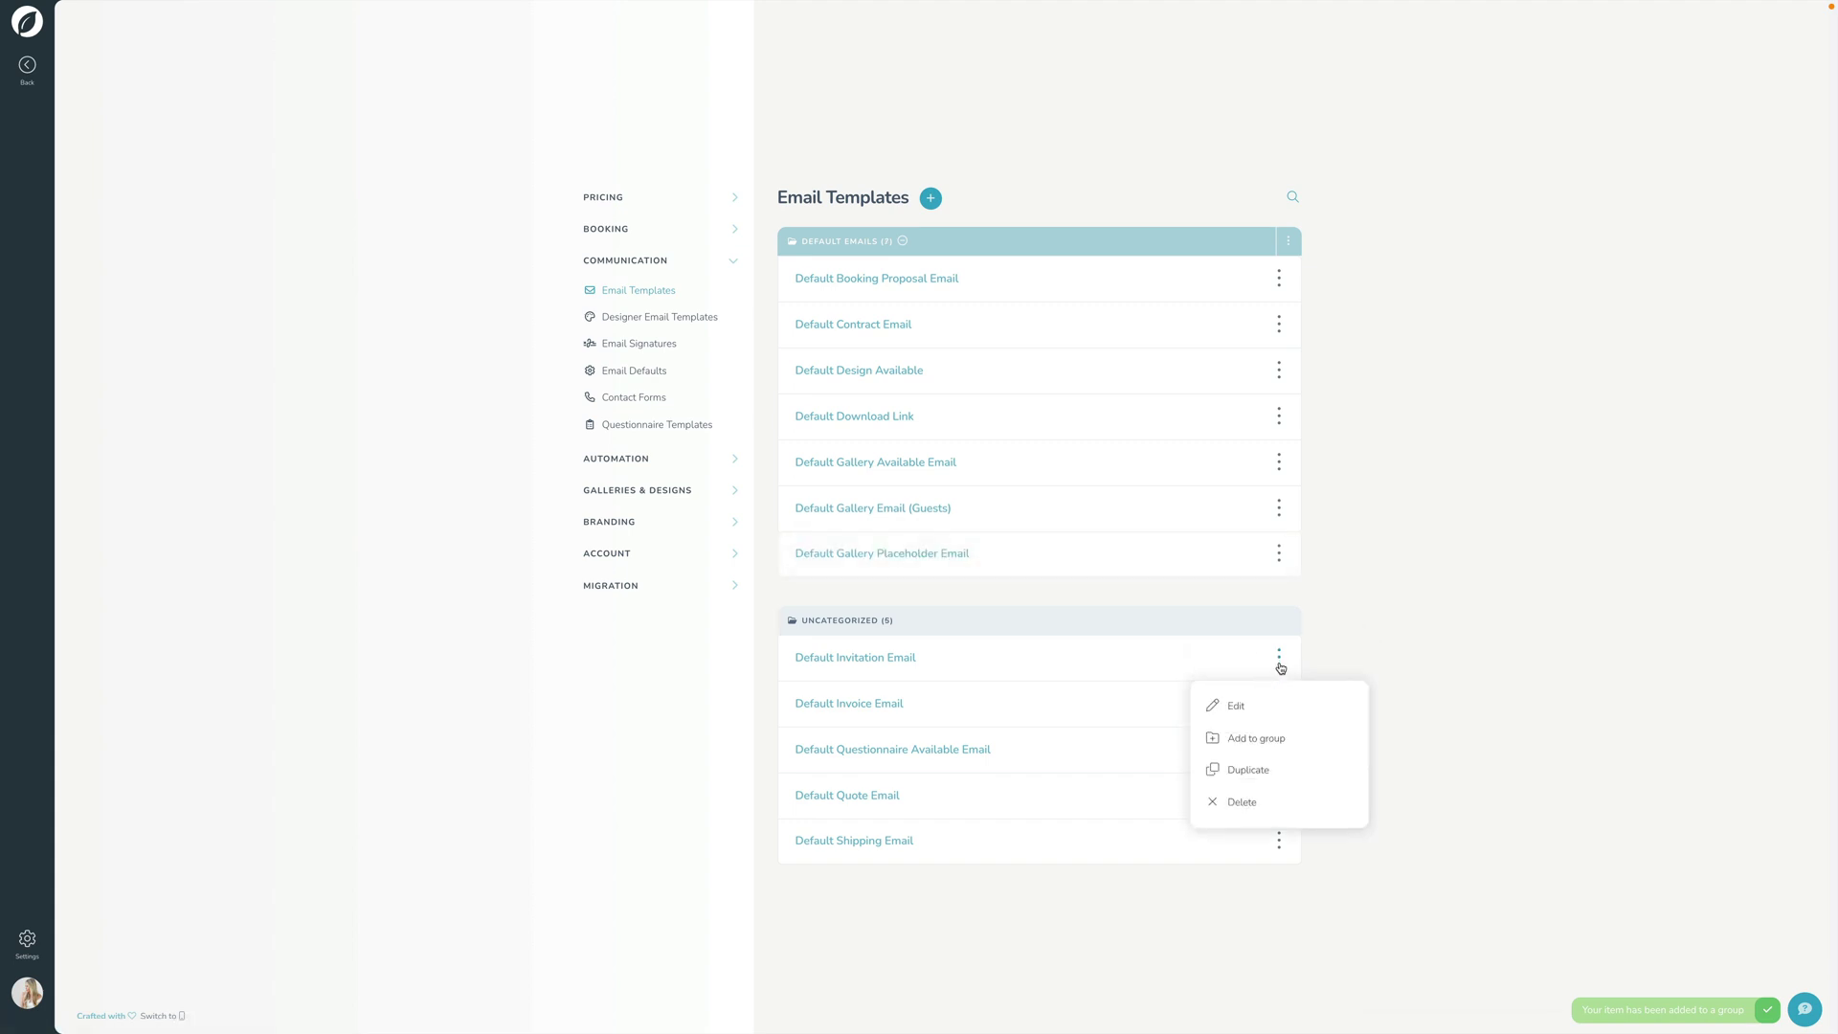
left_click(1255, 737)
left_click(1260, 706)
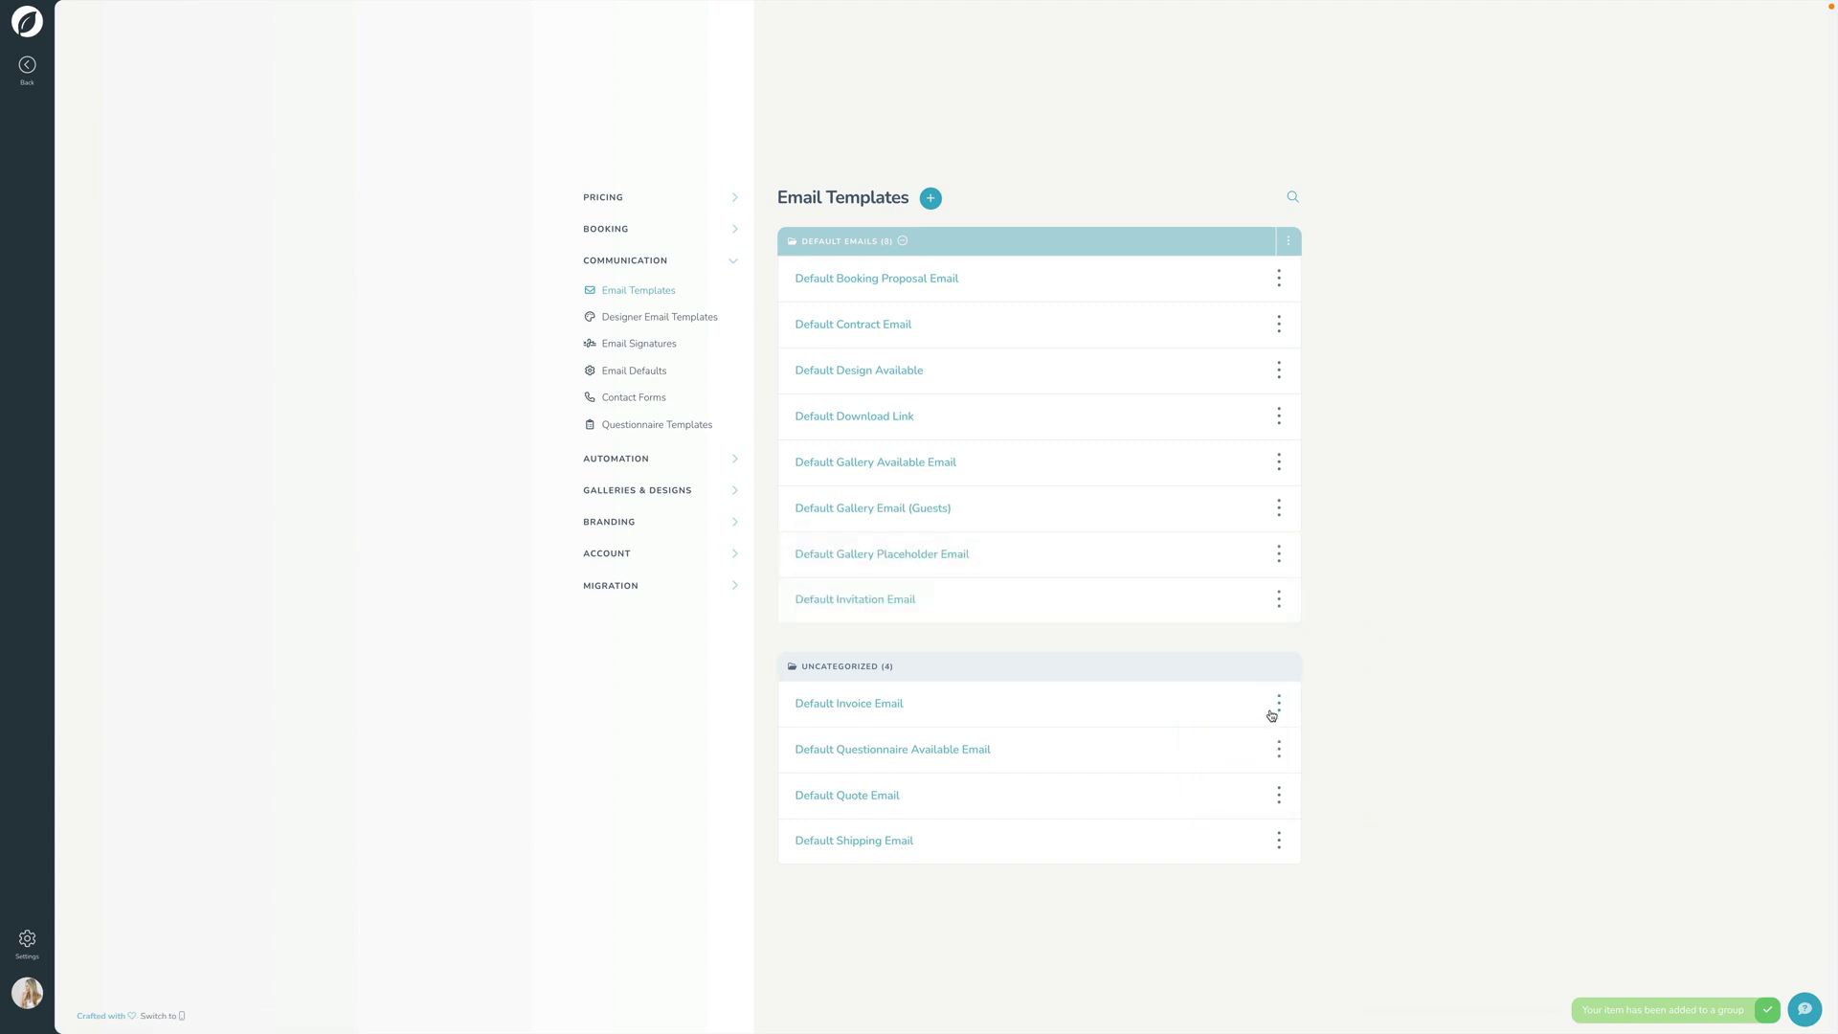
left_click(1278, 703)
left_click(1247, 783)
left_click(1253, 754)
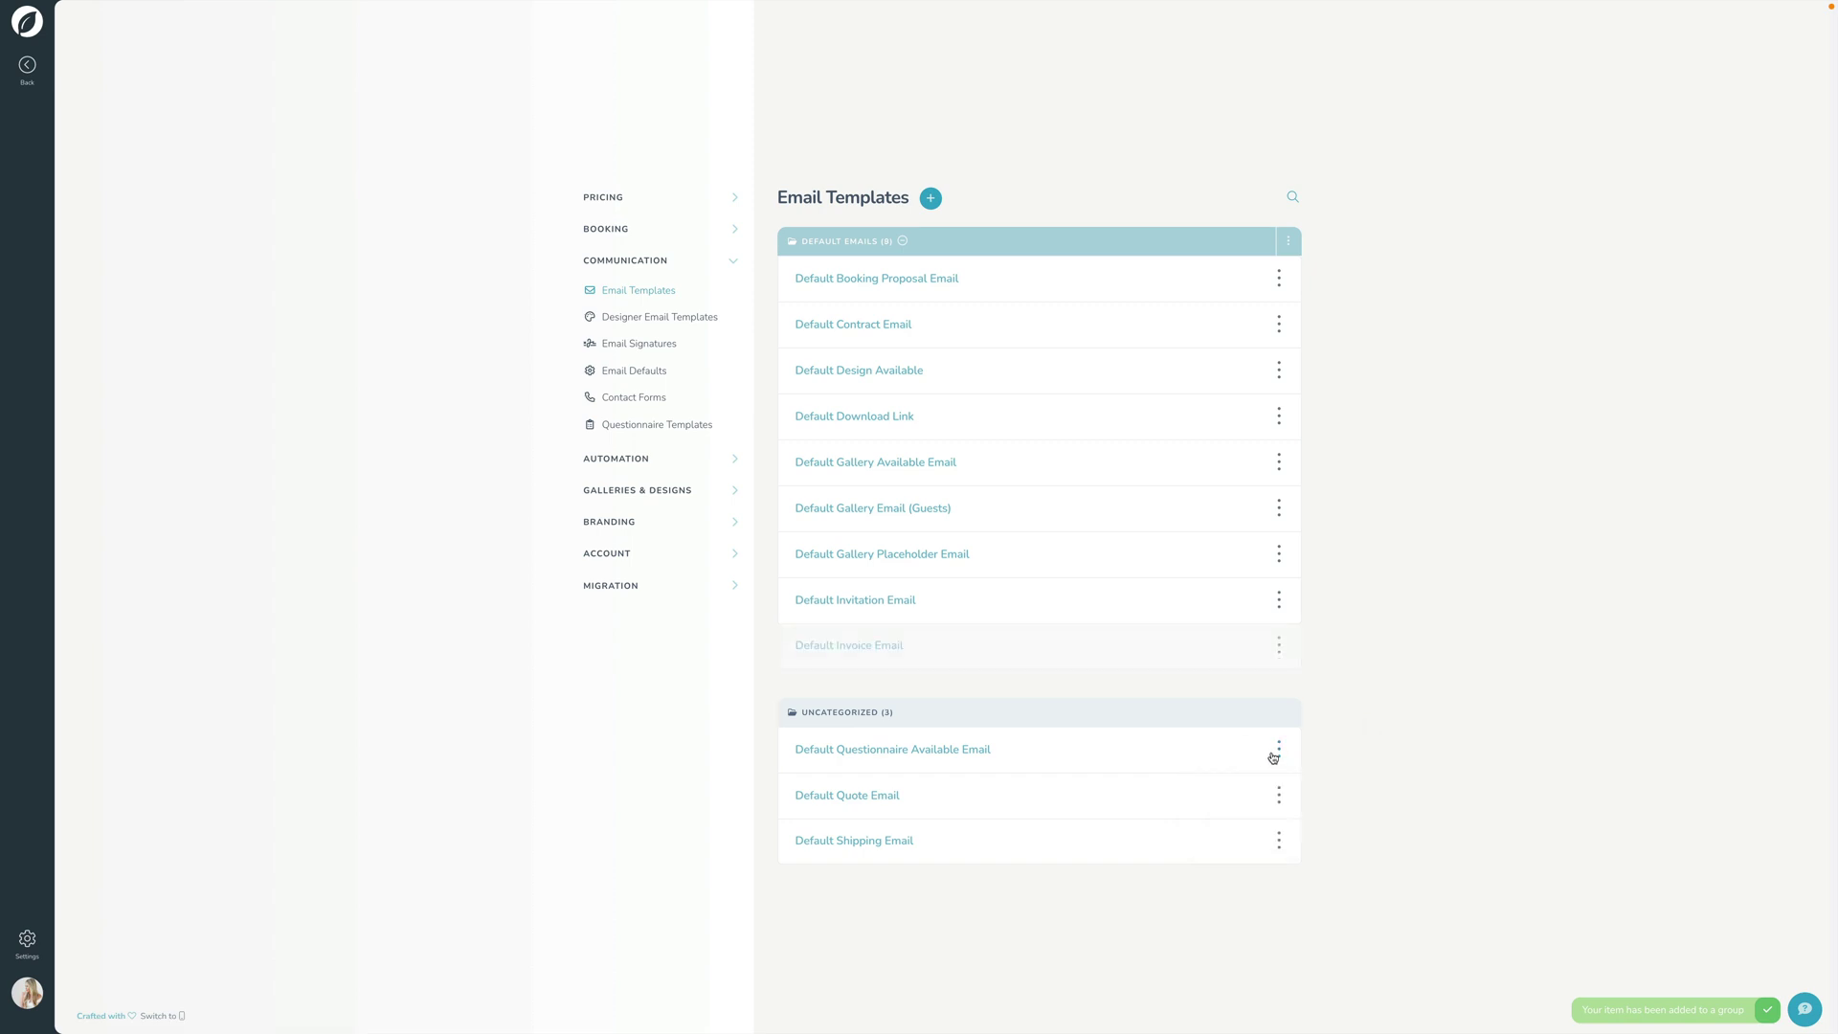
Move the Questionnaire Available, Quote and Shipping emails into Default Emails, then collapse the group.
left_click(1278, 748)
left_click(1273, 831)
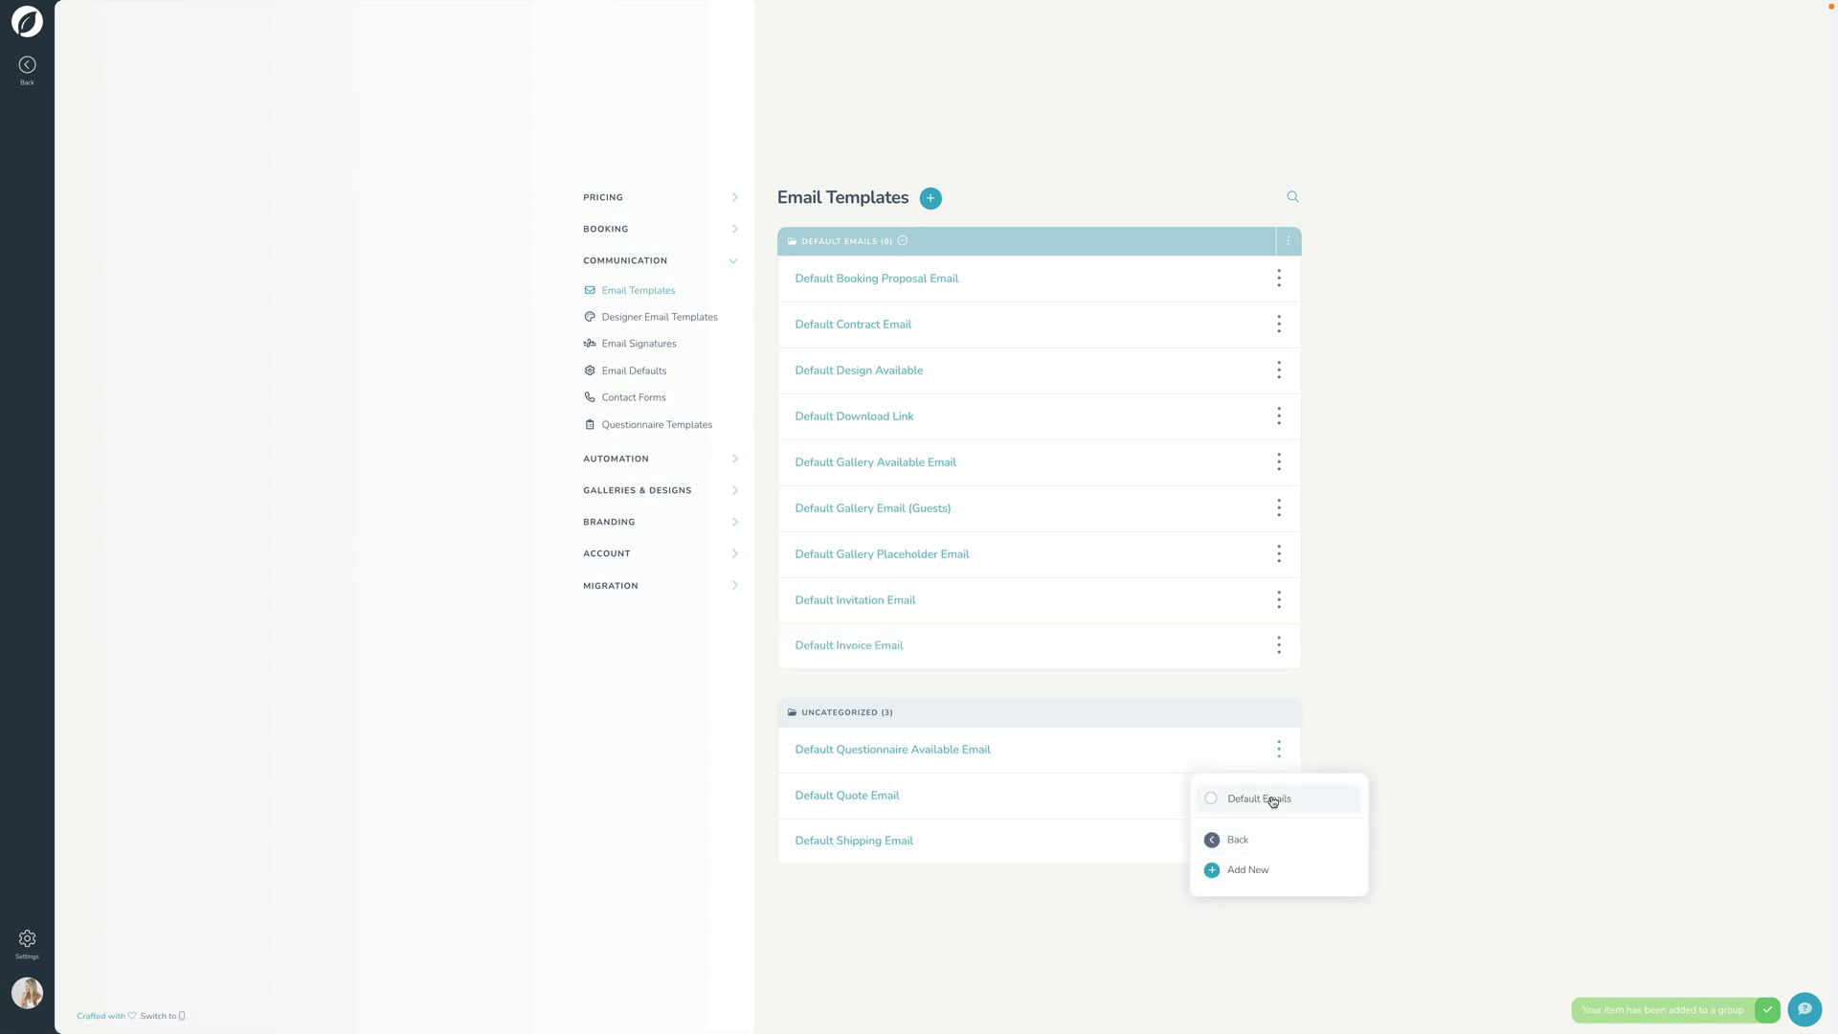
left_click(1273, 800)
left_click(1279, 794)
left_click(1257, 871)
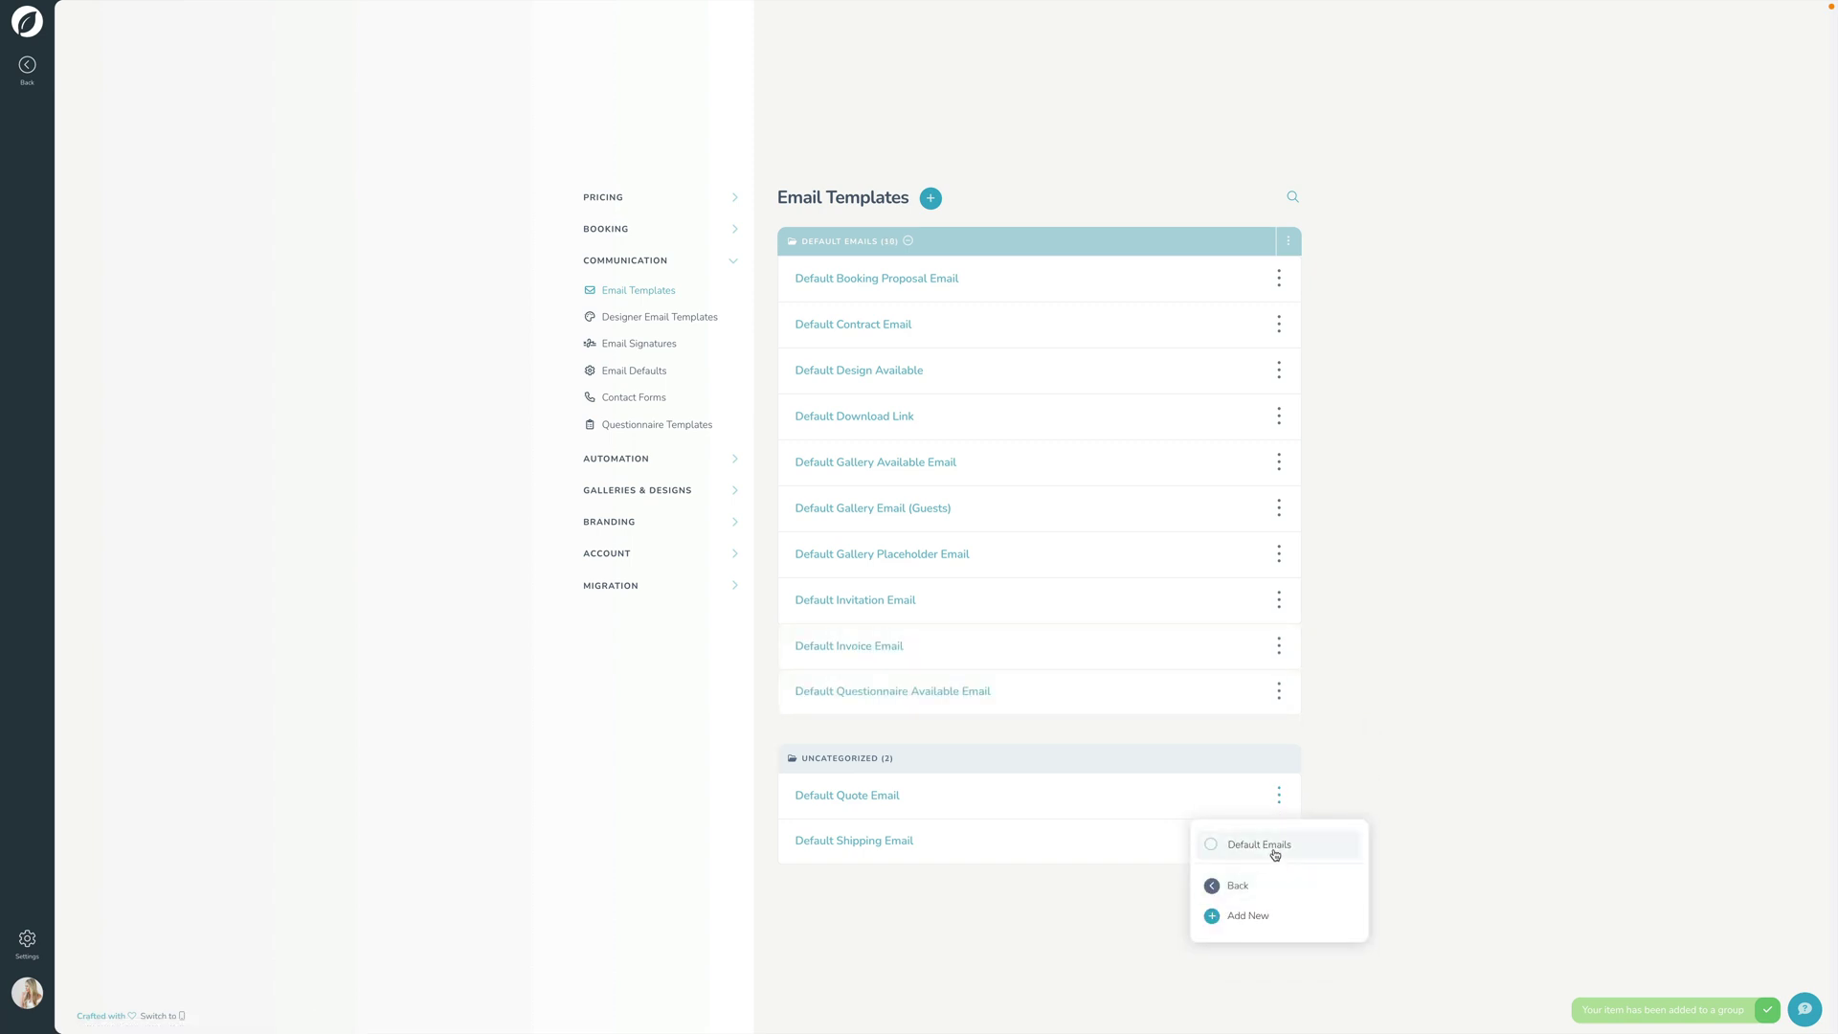
left_click(1258, 844)
left_click(1279, 842)
left_click(1244, 914)
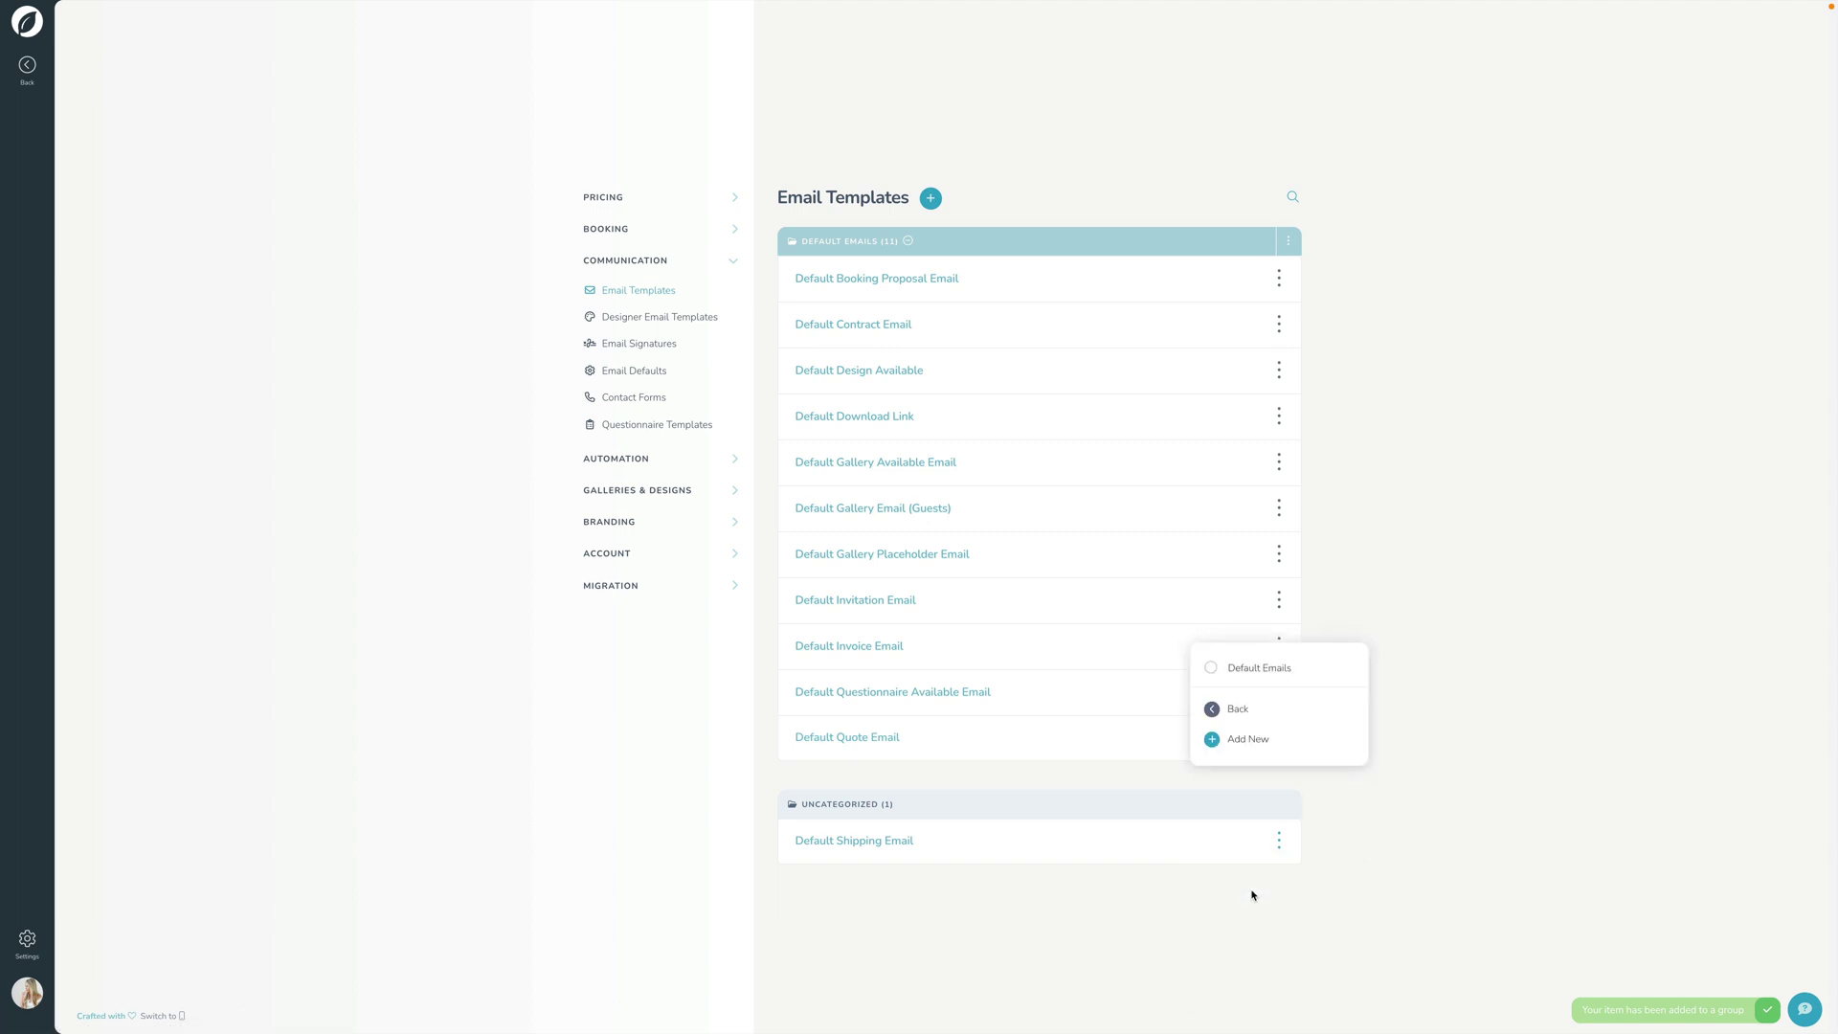
left_click(1265, 855)
left_click(1276, 844)
left_click(1248, 917)
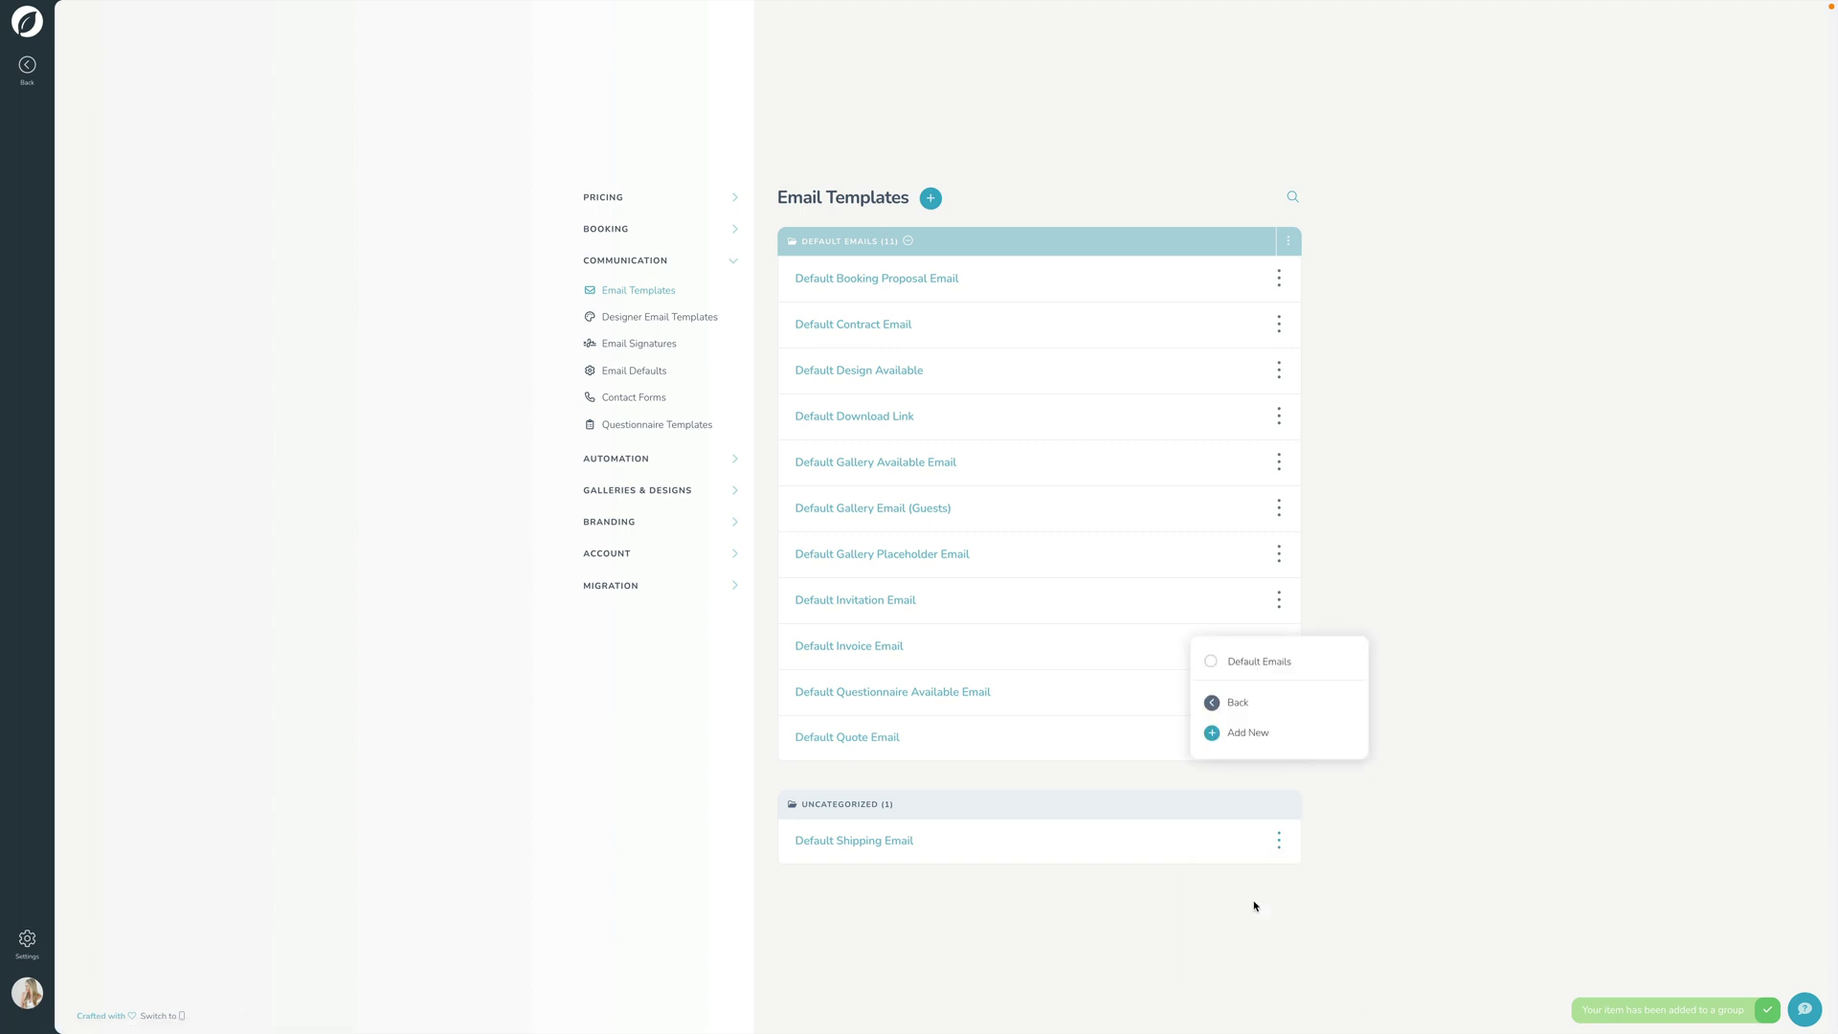
left_click(1247, 667)
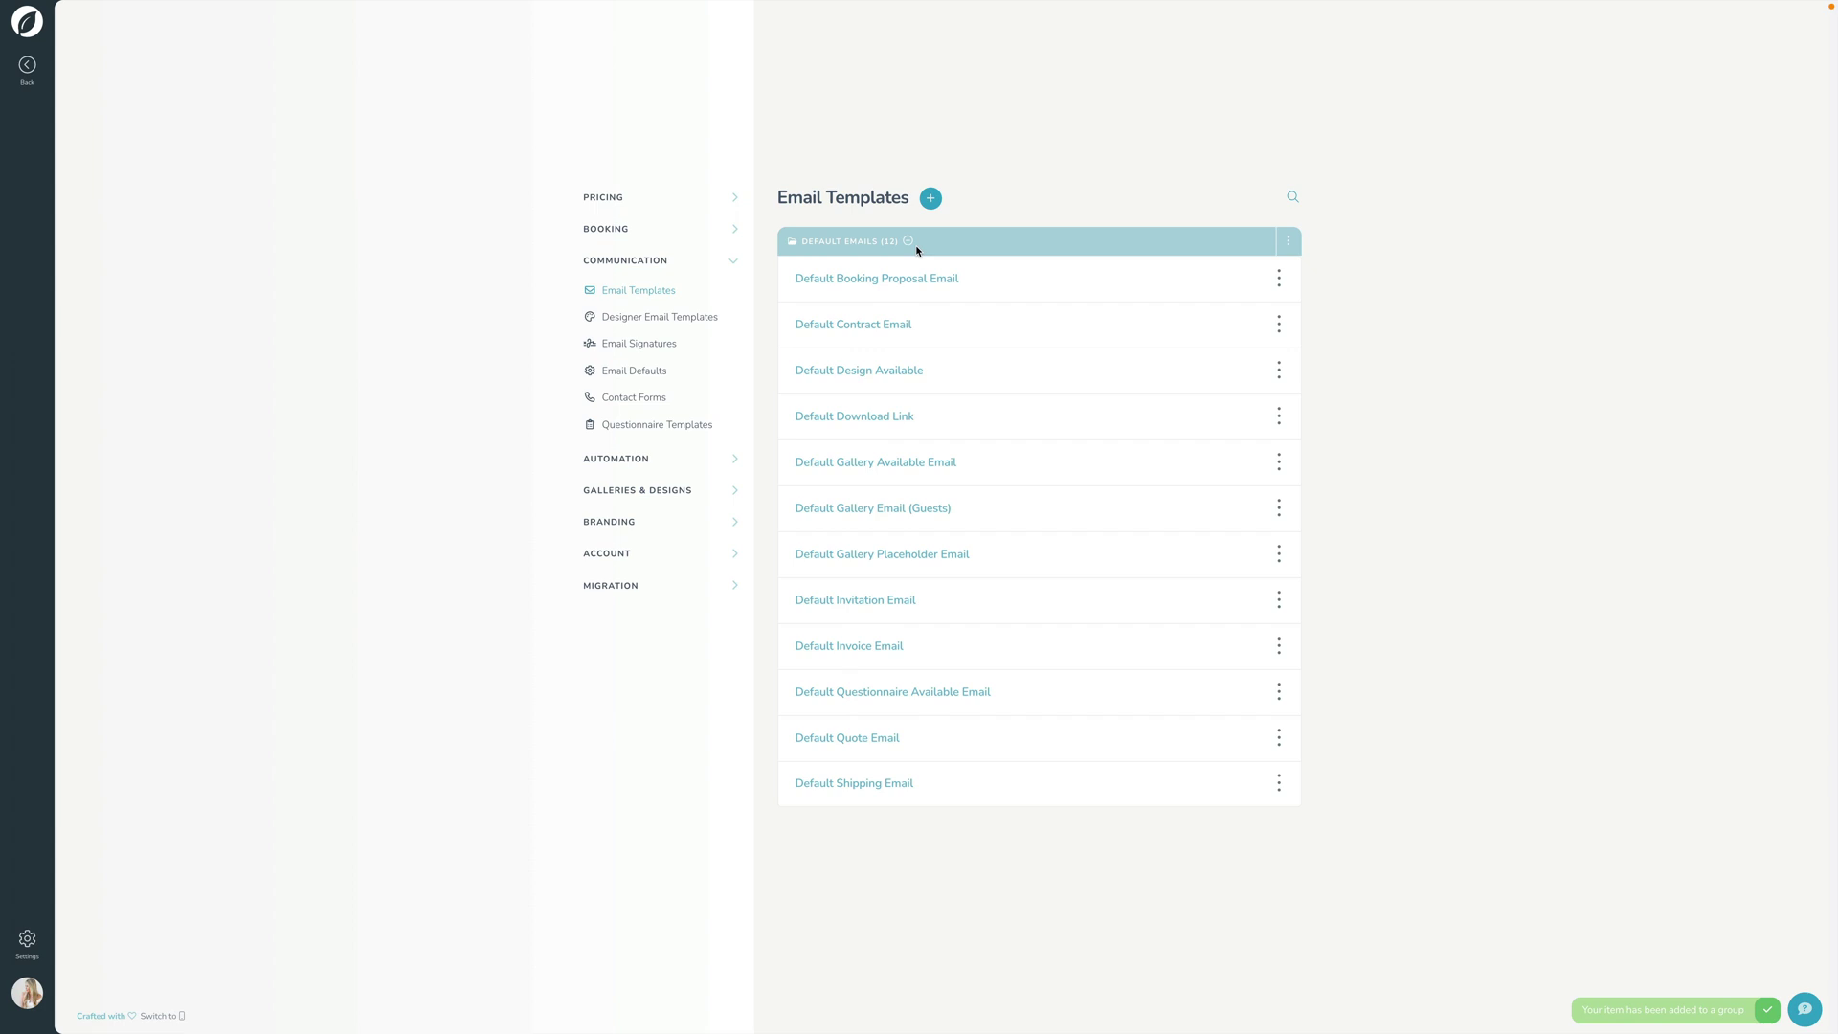
left_click(908, 242)
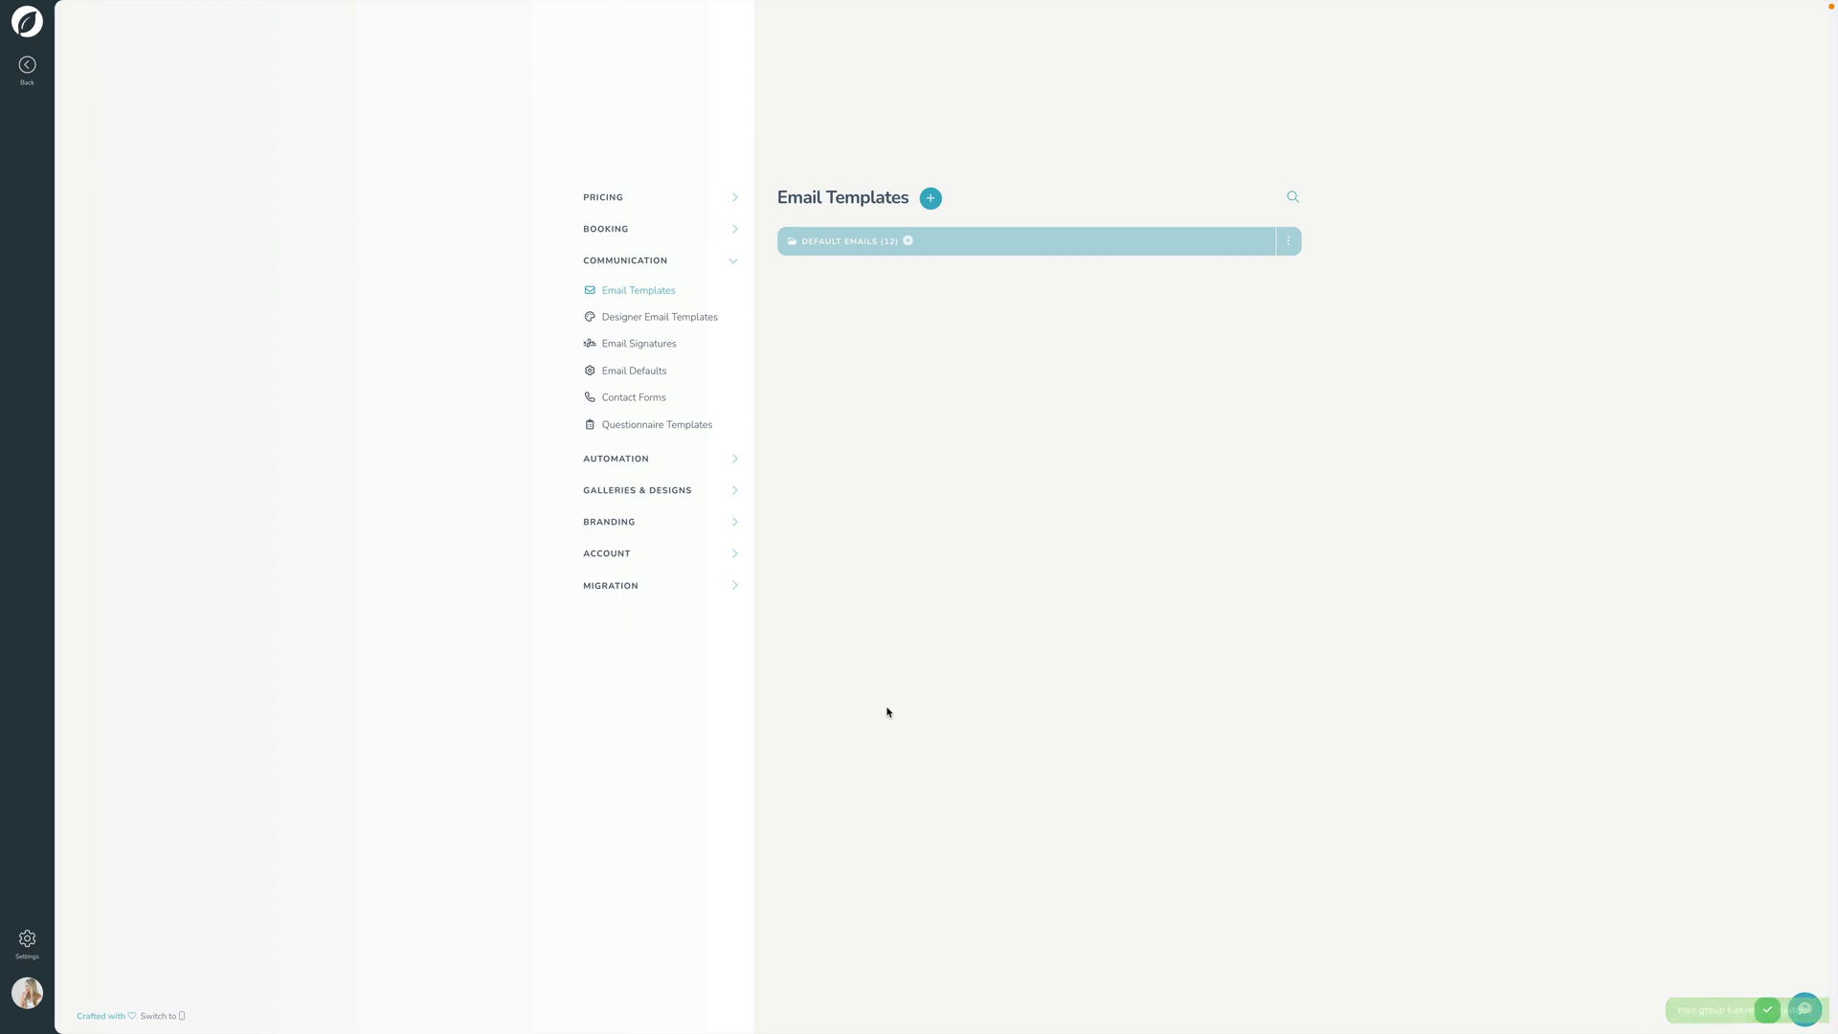
Add a new blank Email Template from the Add New menu and try its title, subject and body fields.
left_click(929, 201)
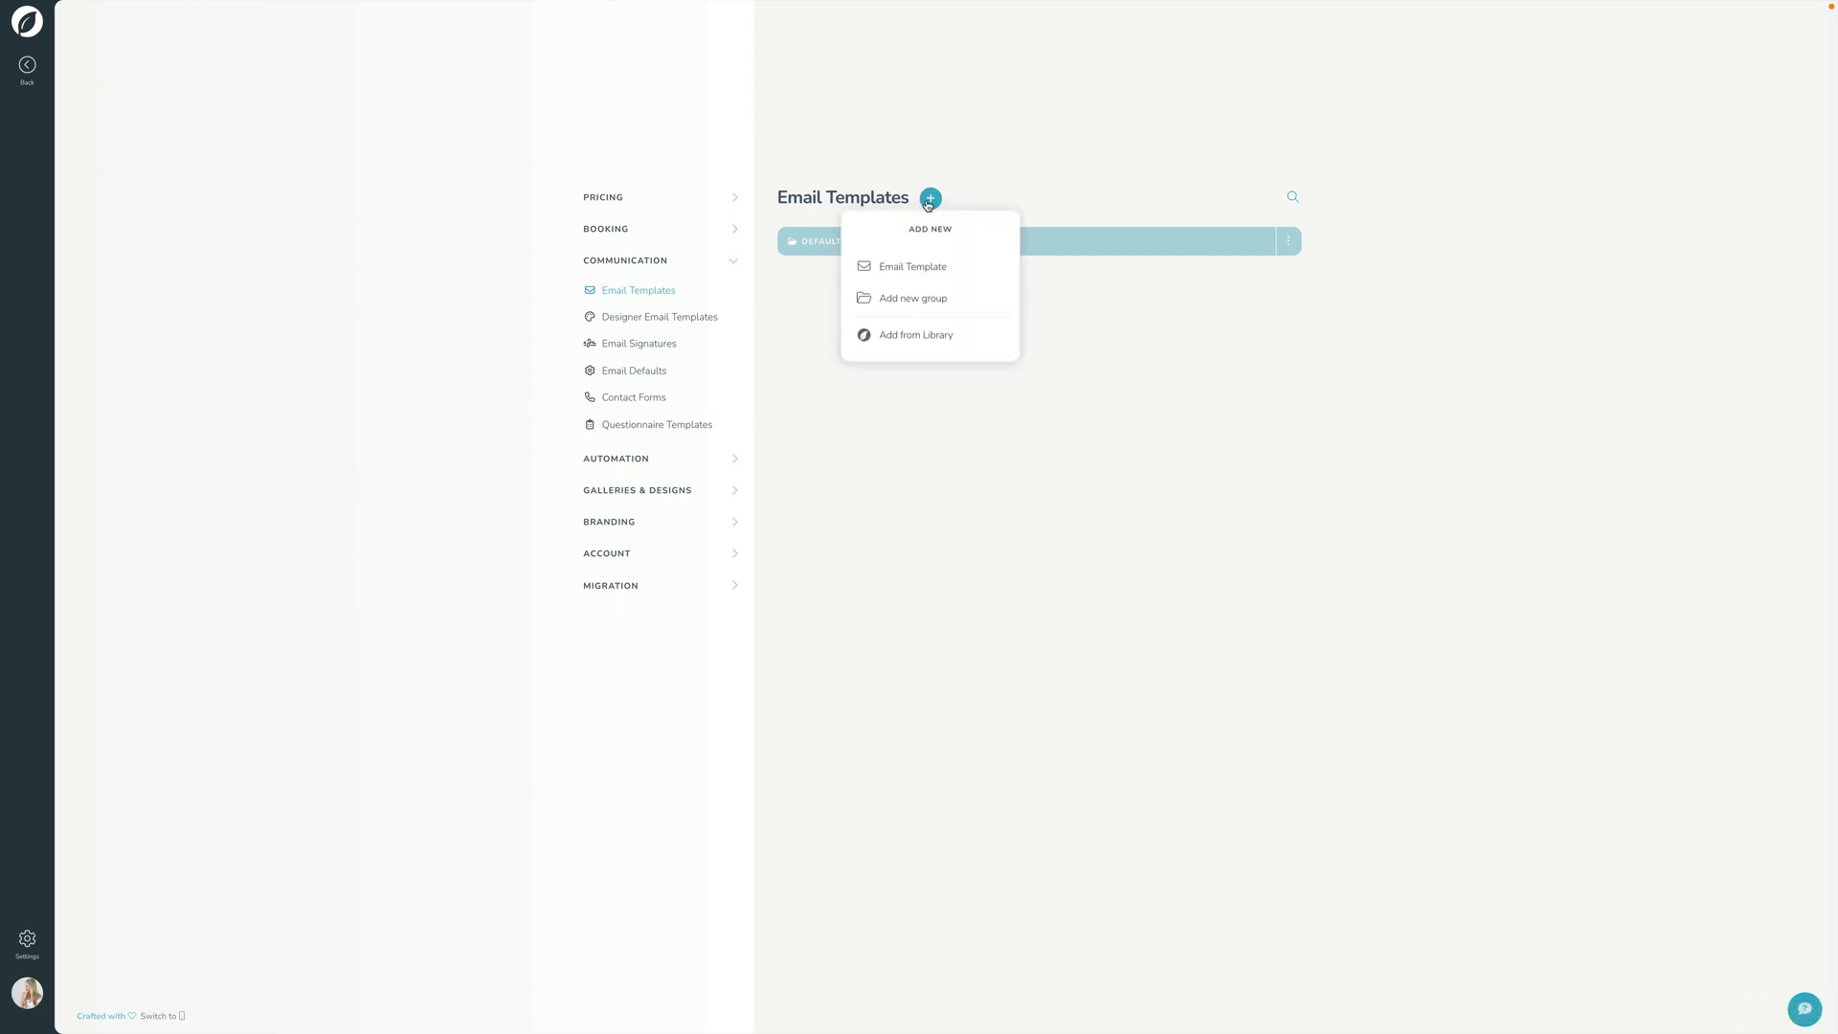
left_click(917, 268)
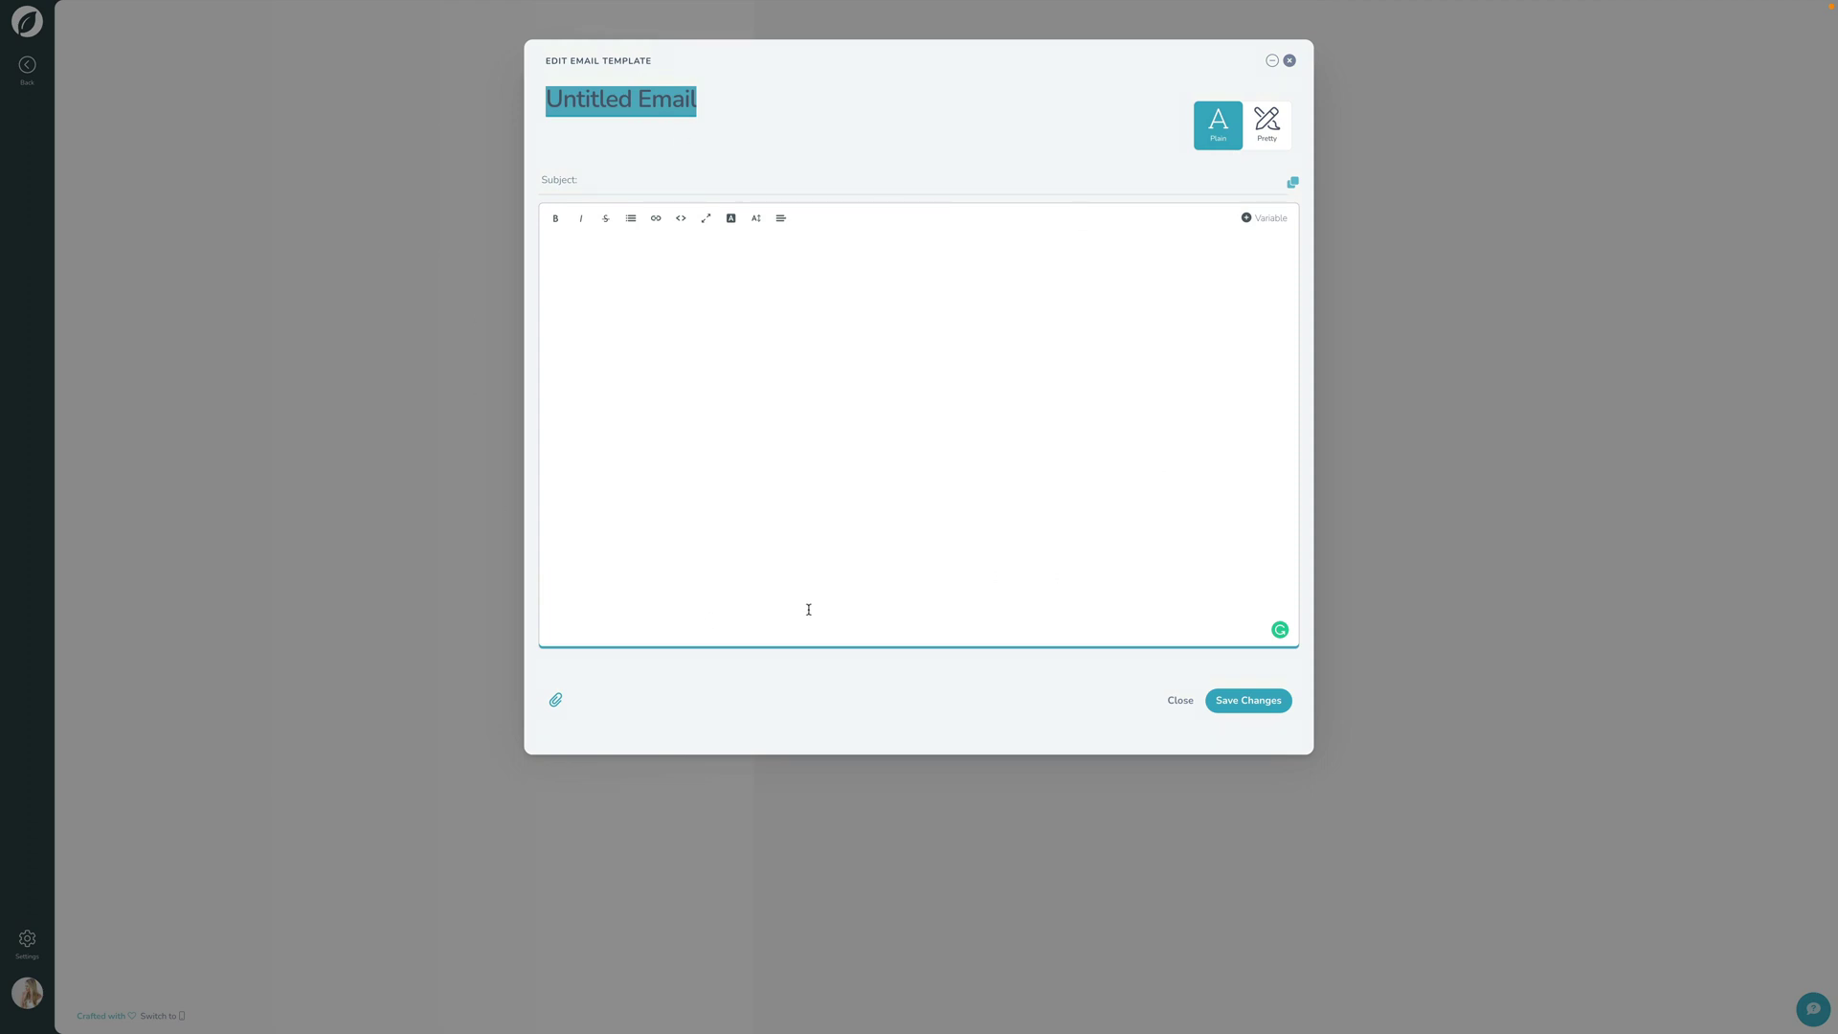
left_click(815, 699)
left_click(597, 96)
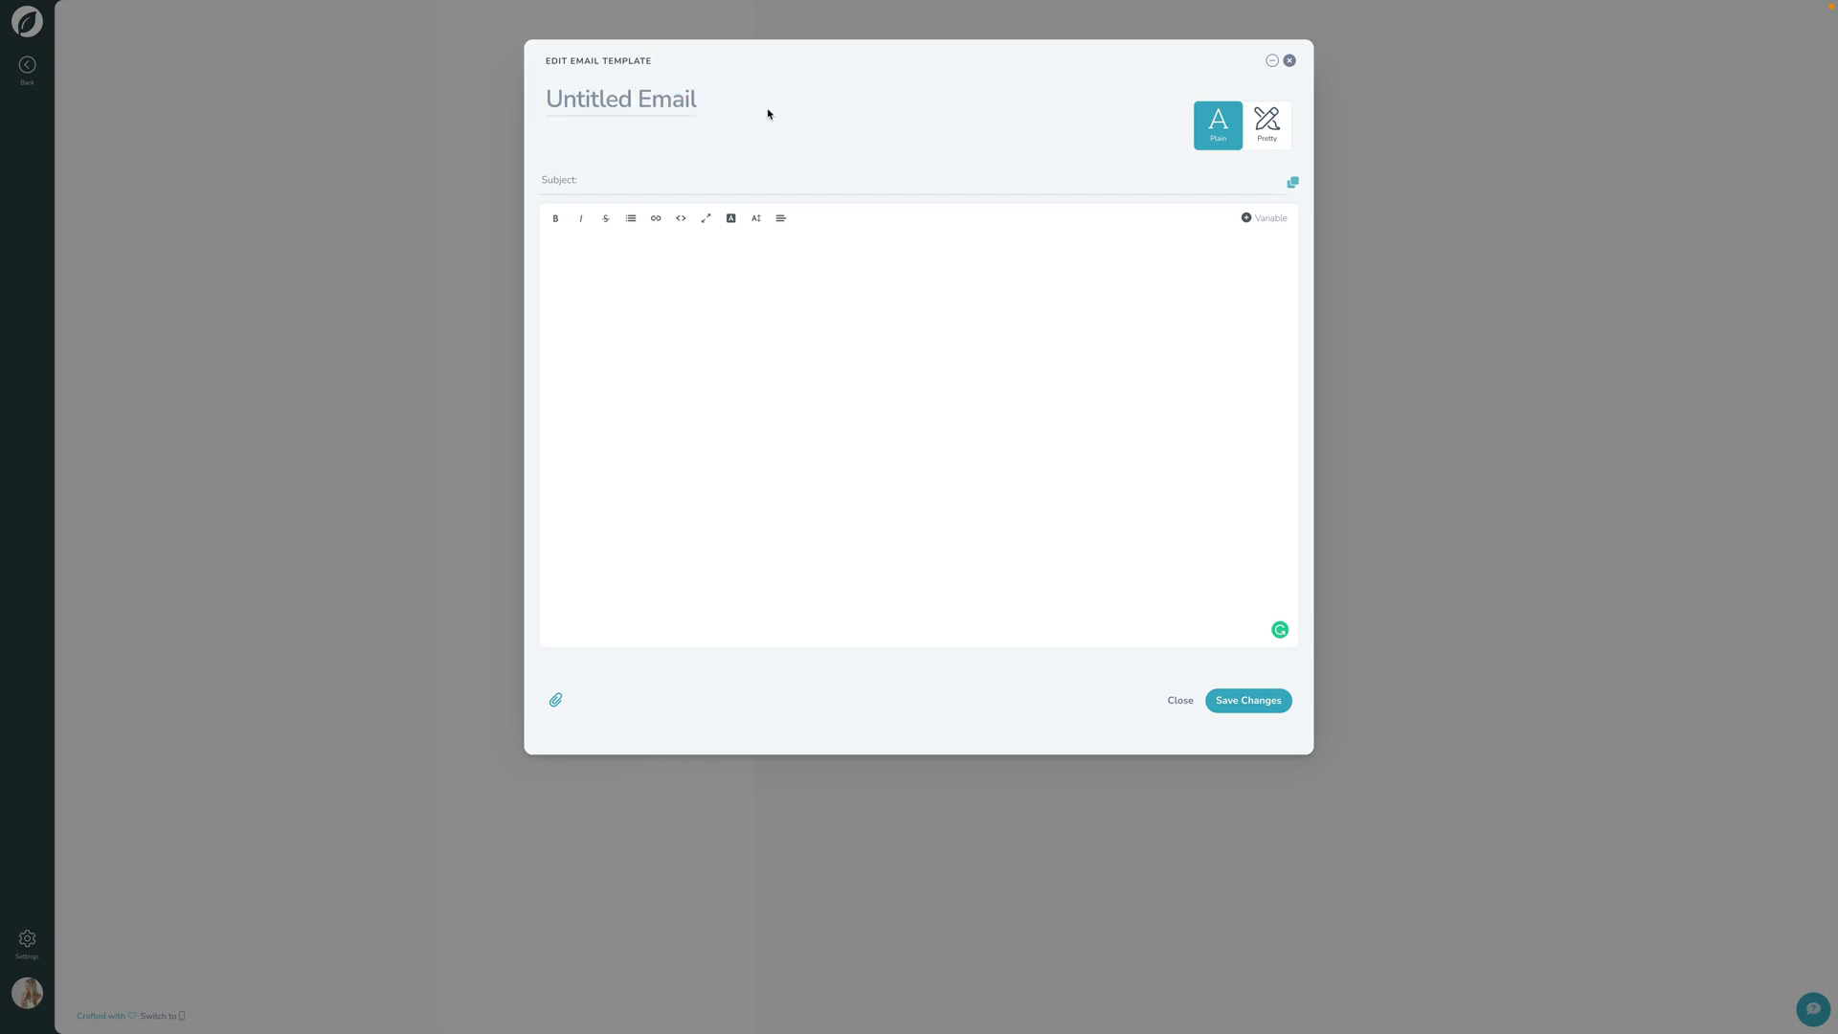
left_click(643, 182)
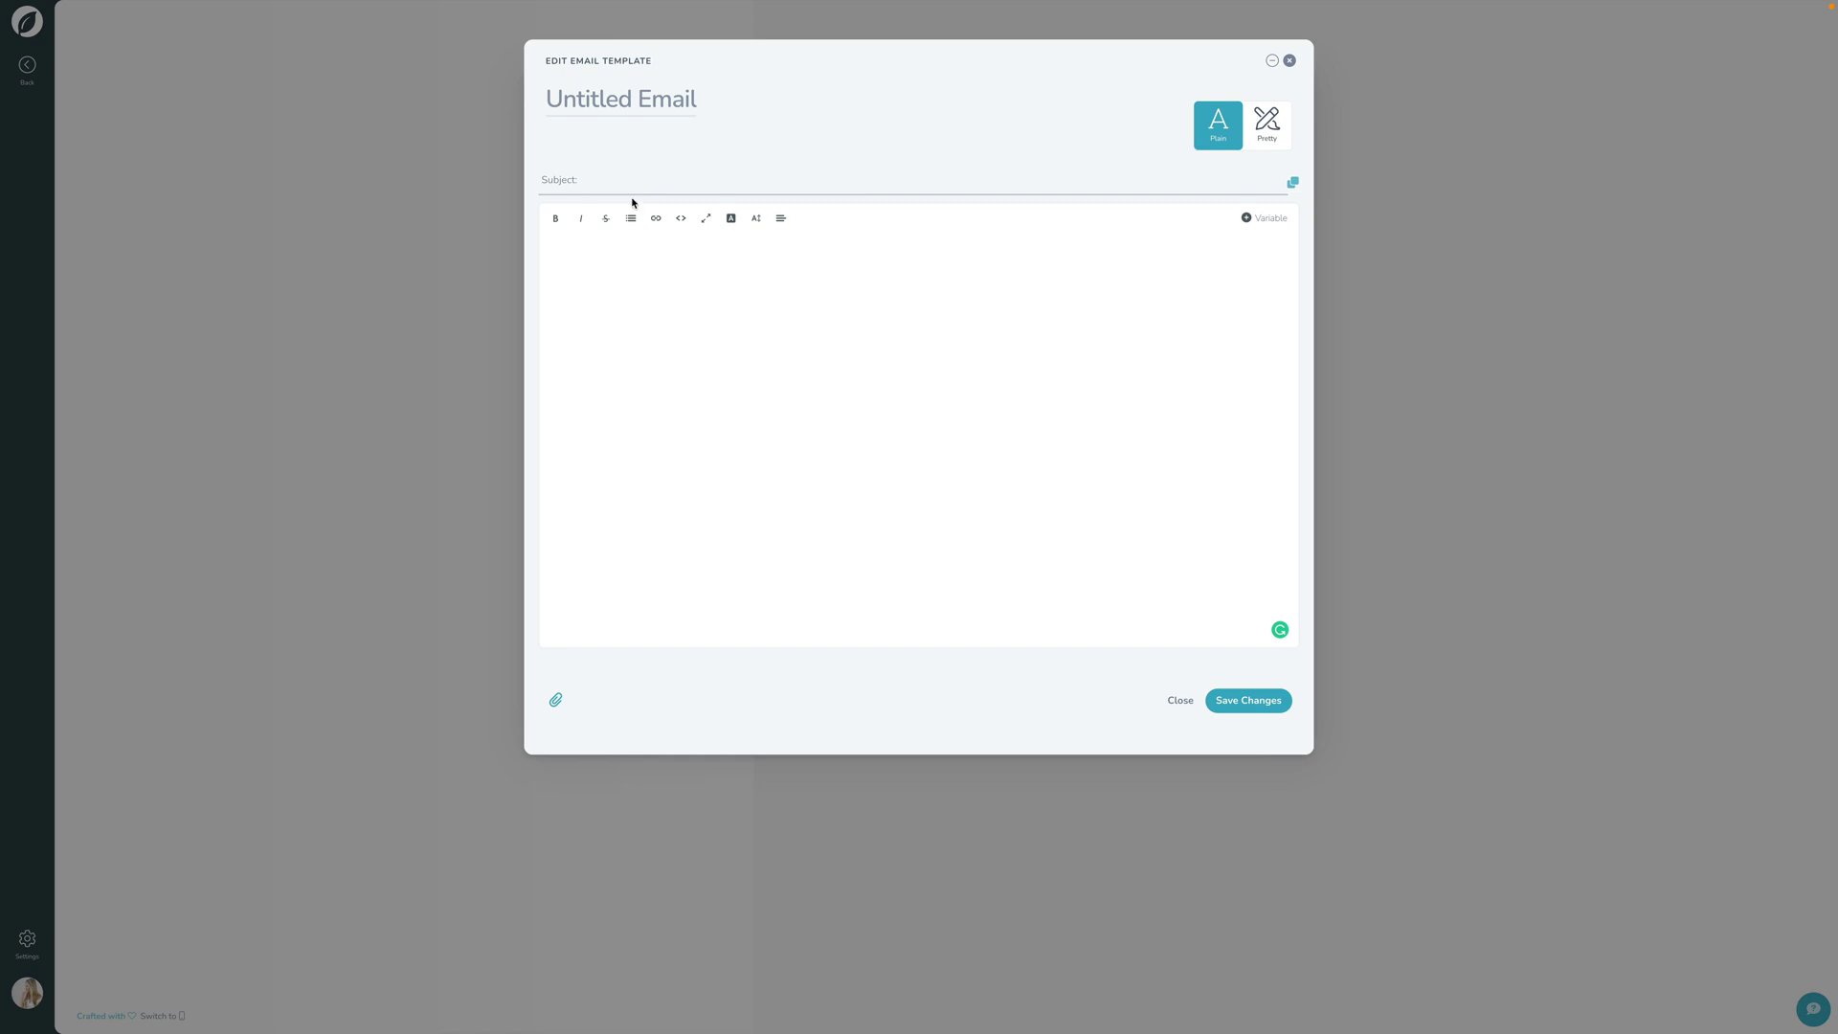
left_click(646, 261)
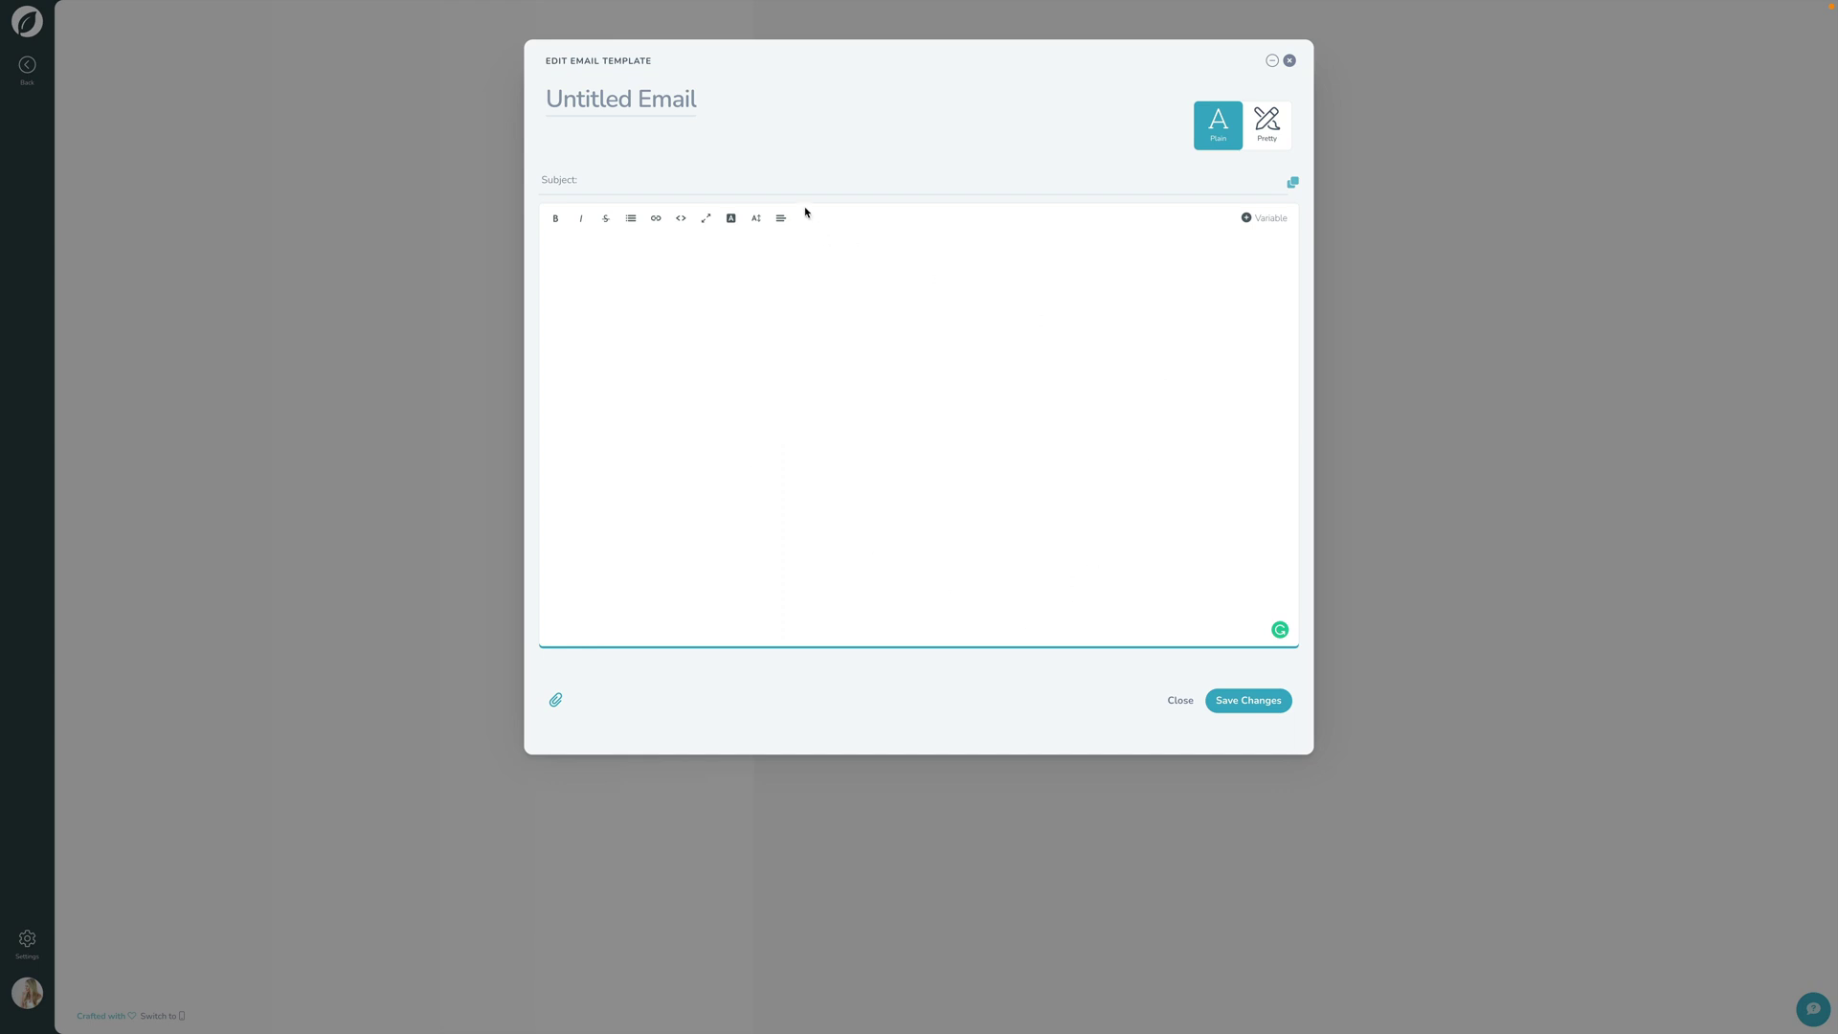
left_click(650, 107)
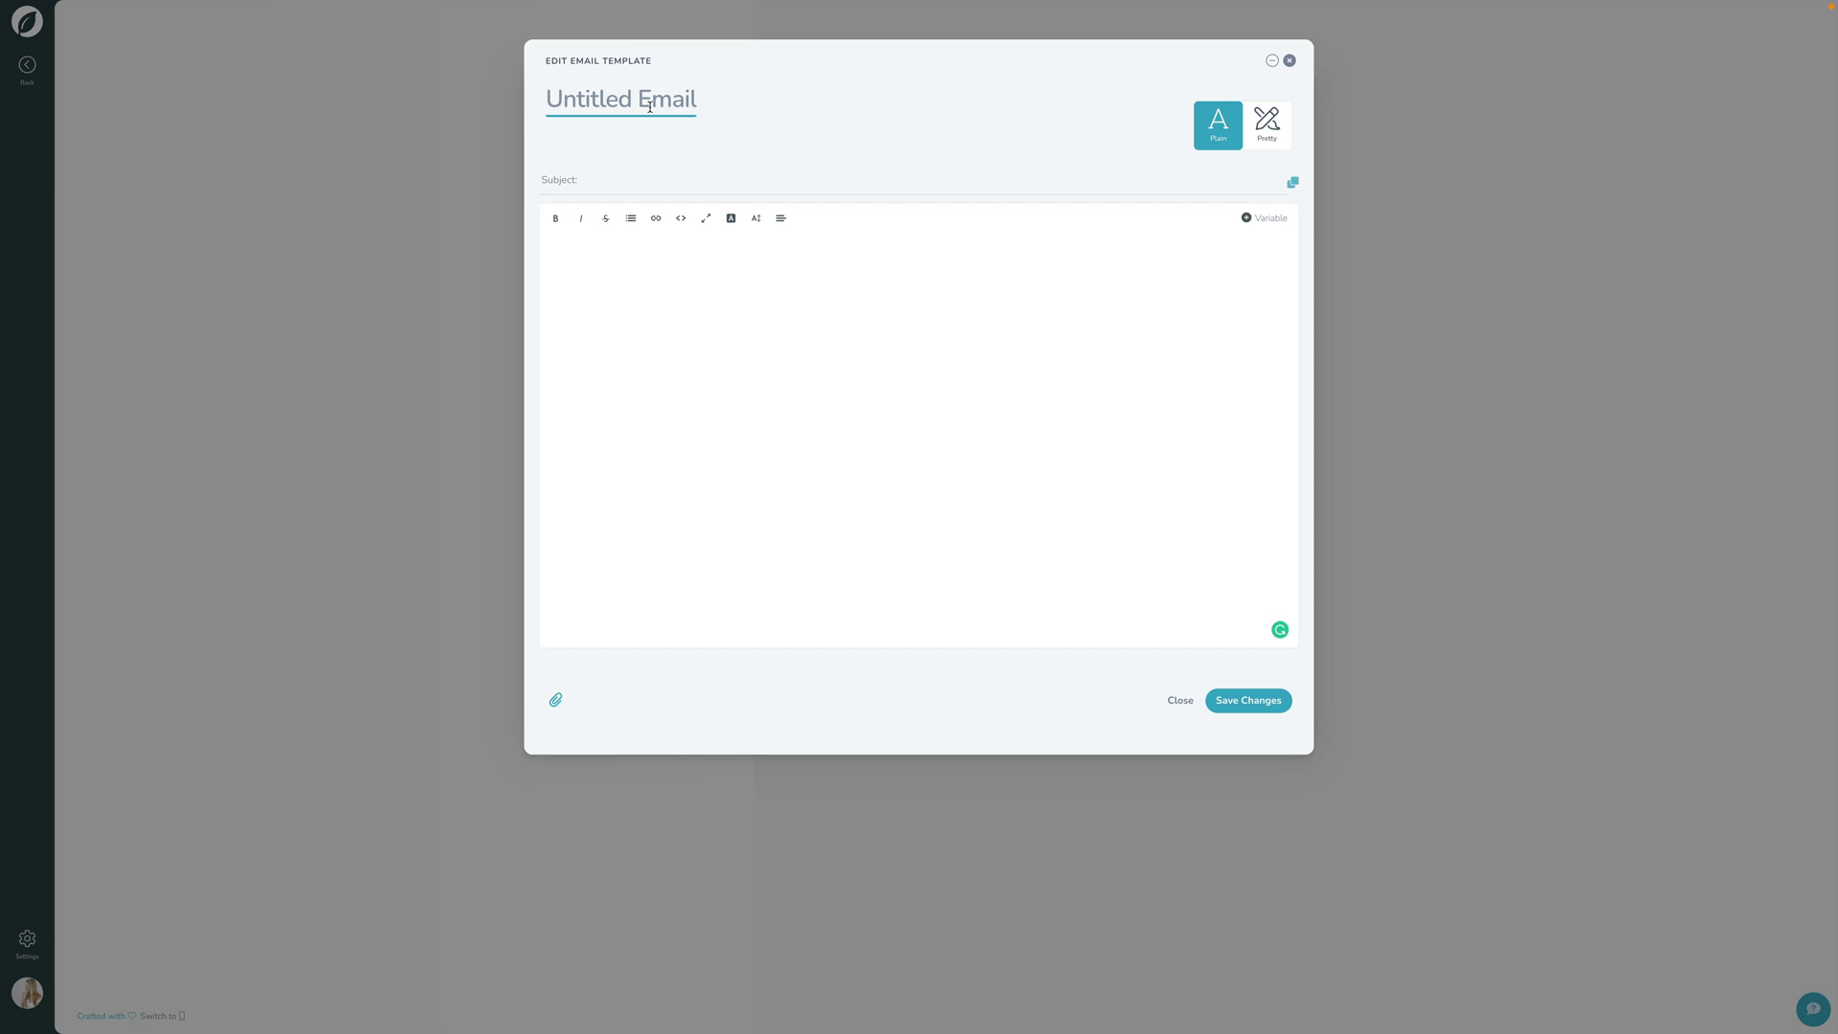
Title the template 'Wedding Inquiry' and enter the subject 'Thank you for your wedding inquiry'.
left_click(649, 108)
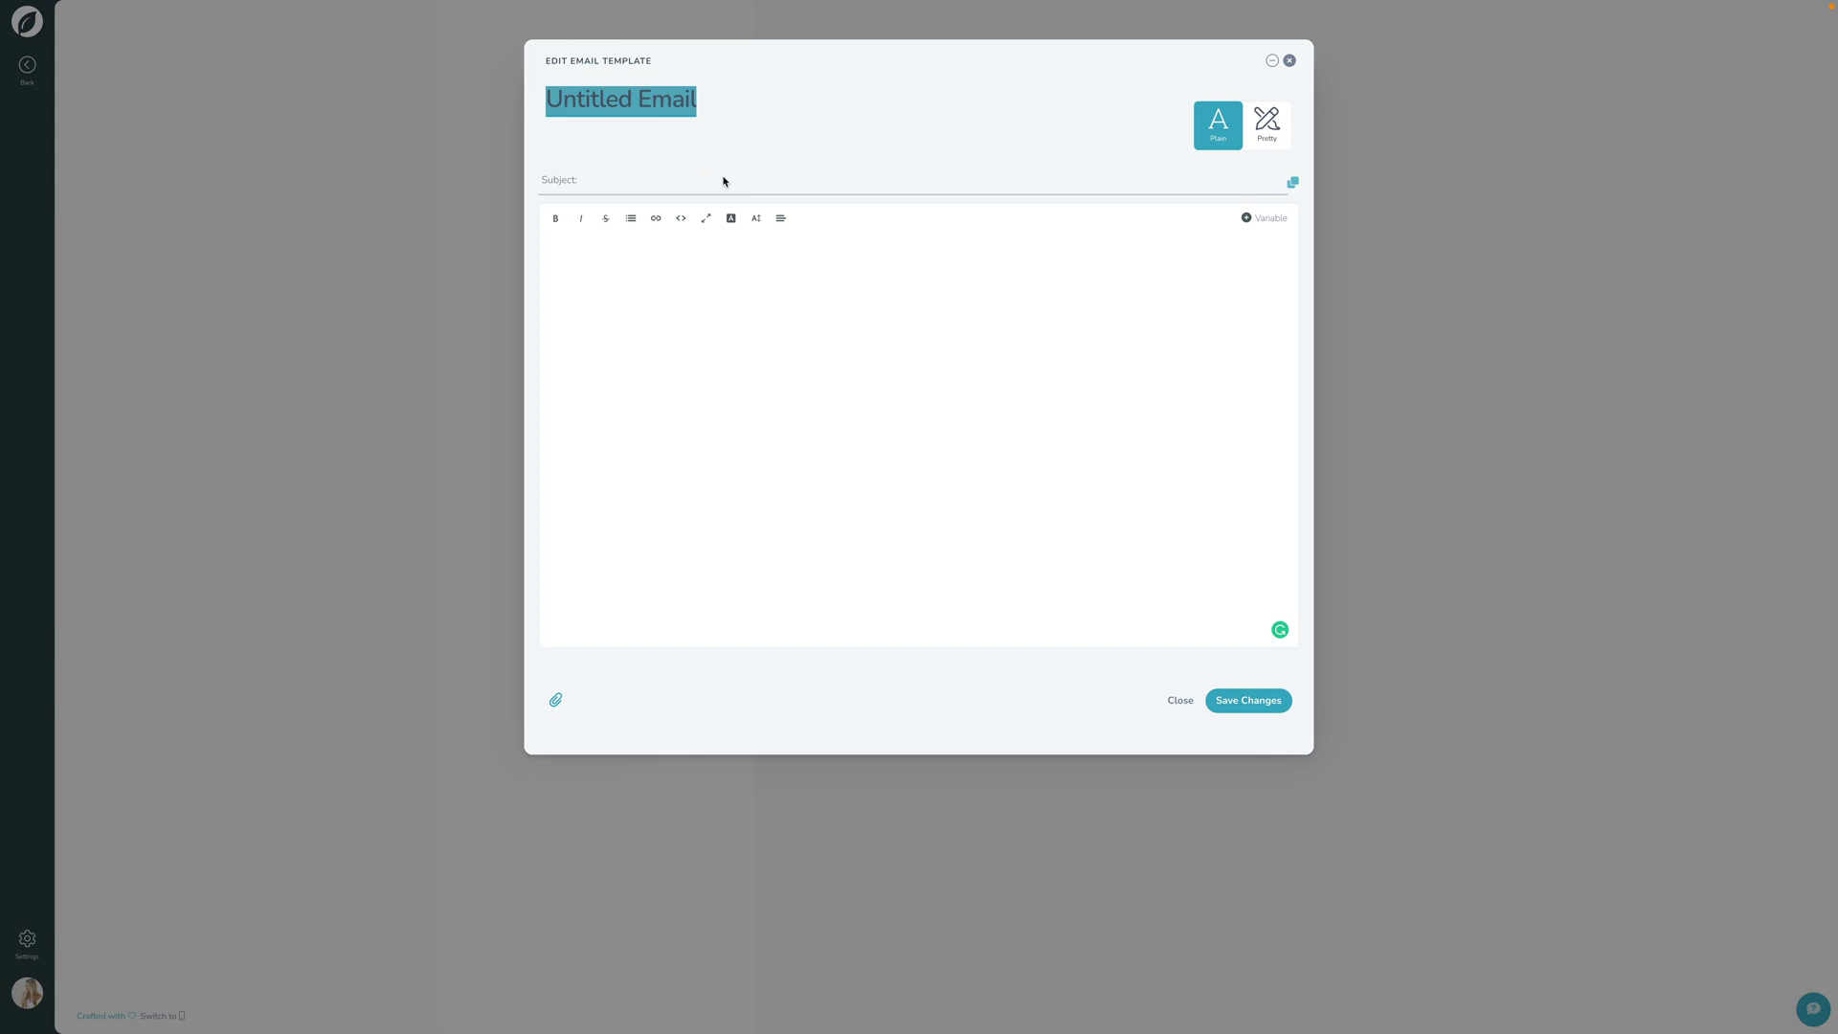
type("Wd")
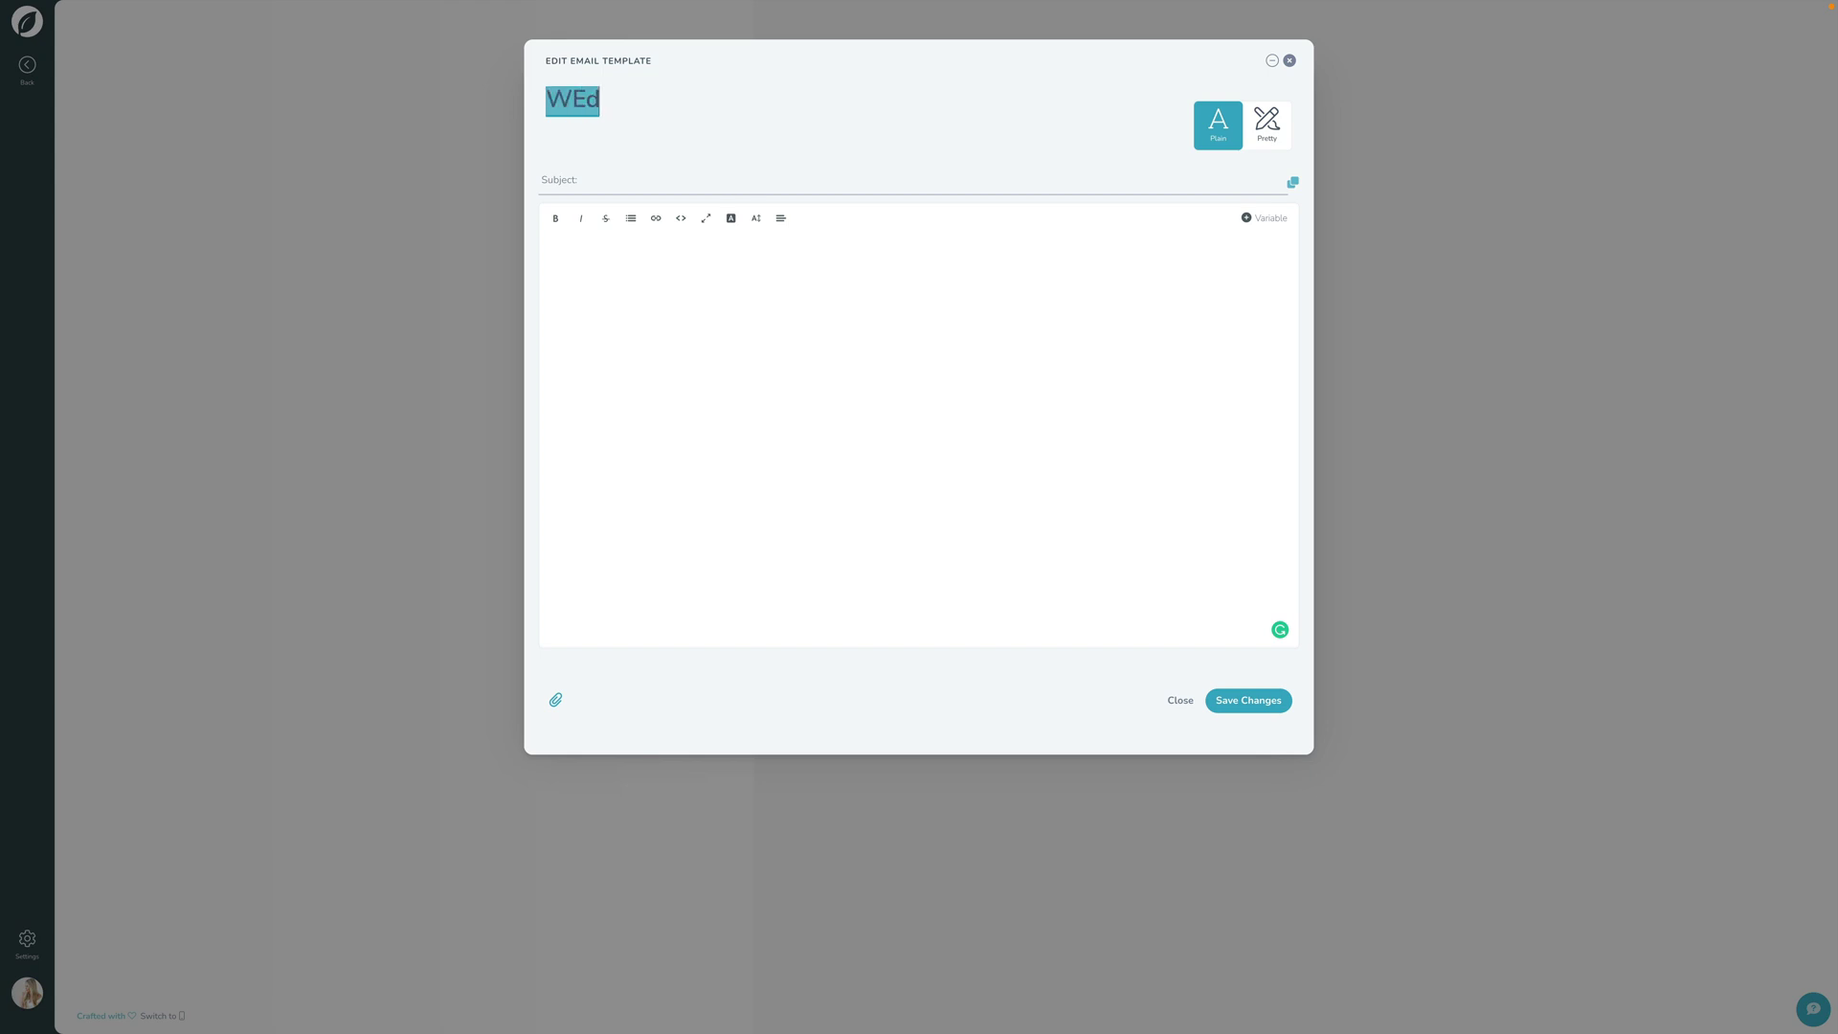
key("BackSpace")
type("edding Inquiry")
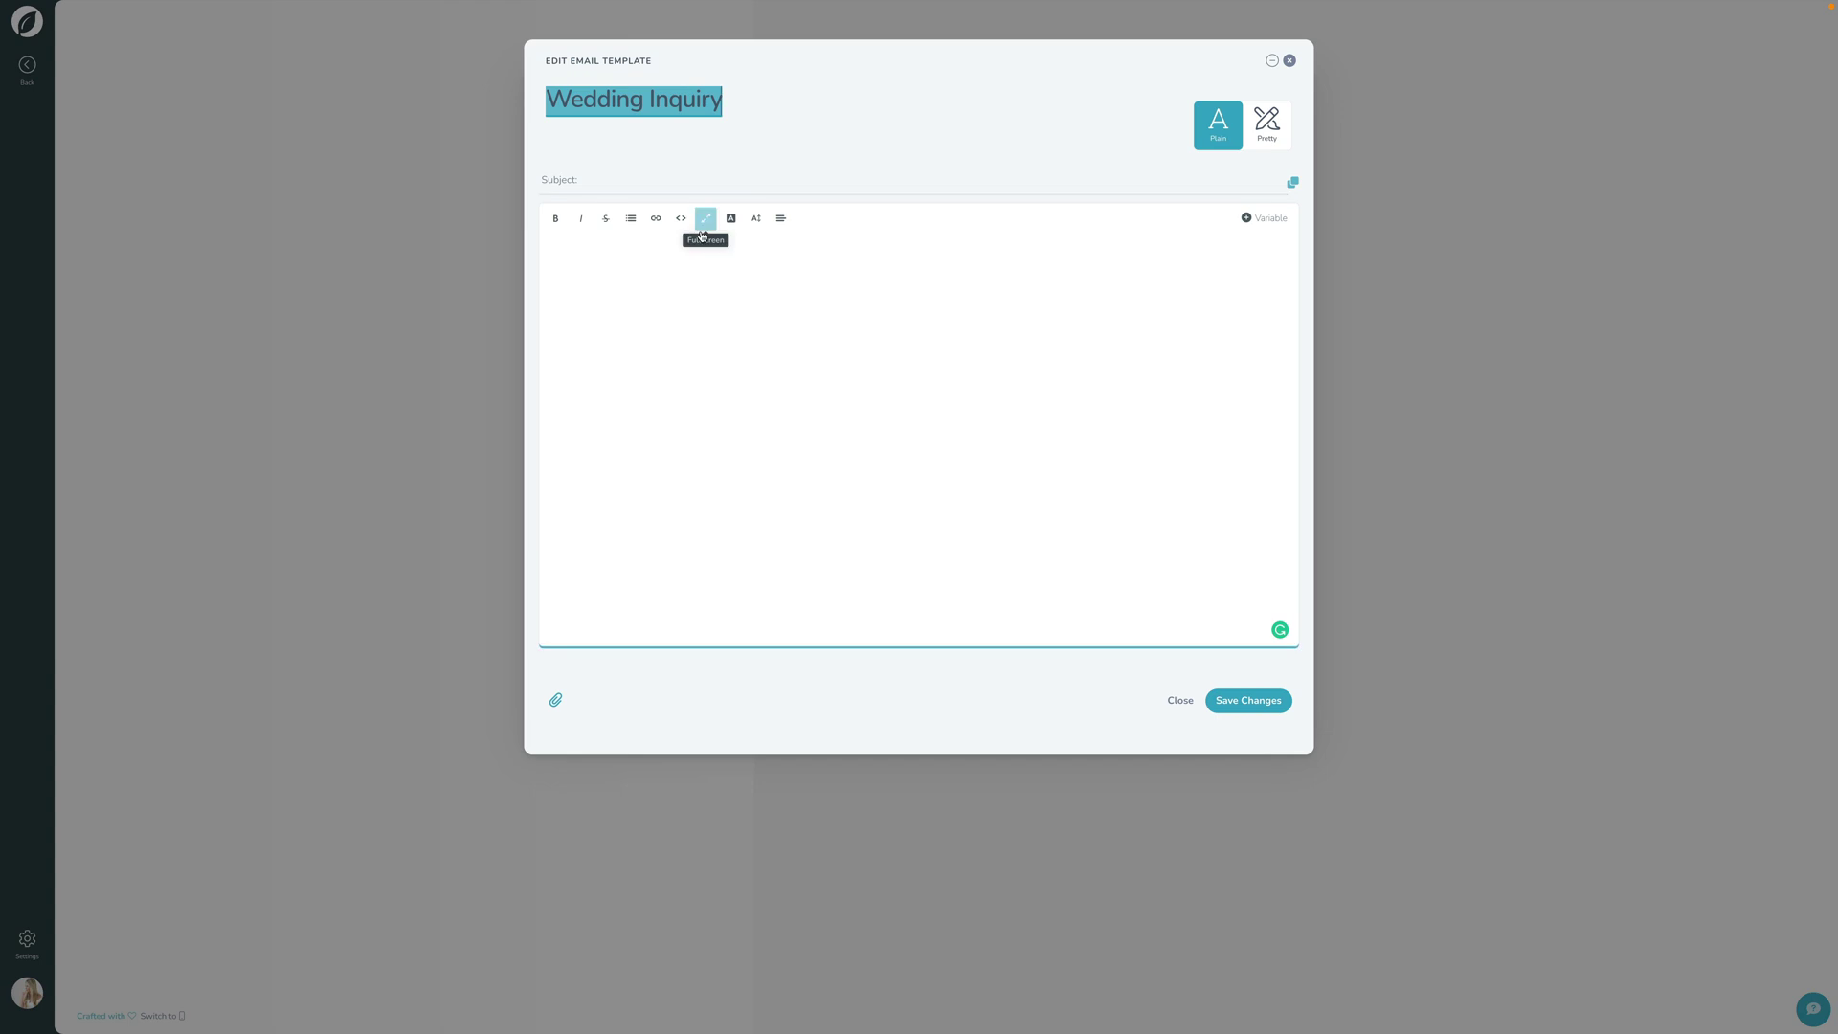
left_click(697, 179)
type("Thank you fo")
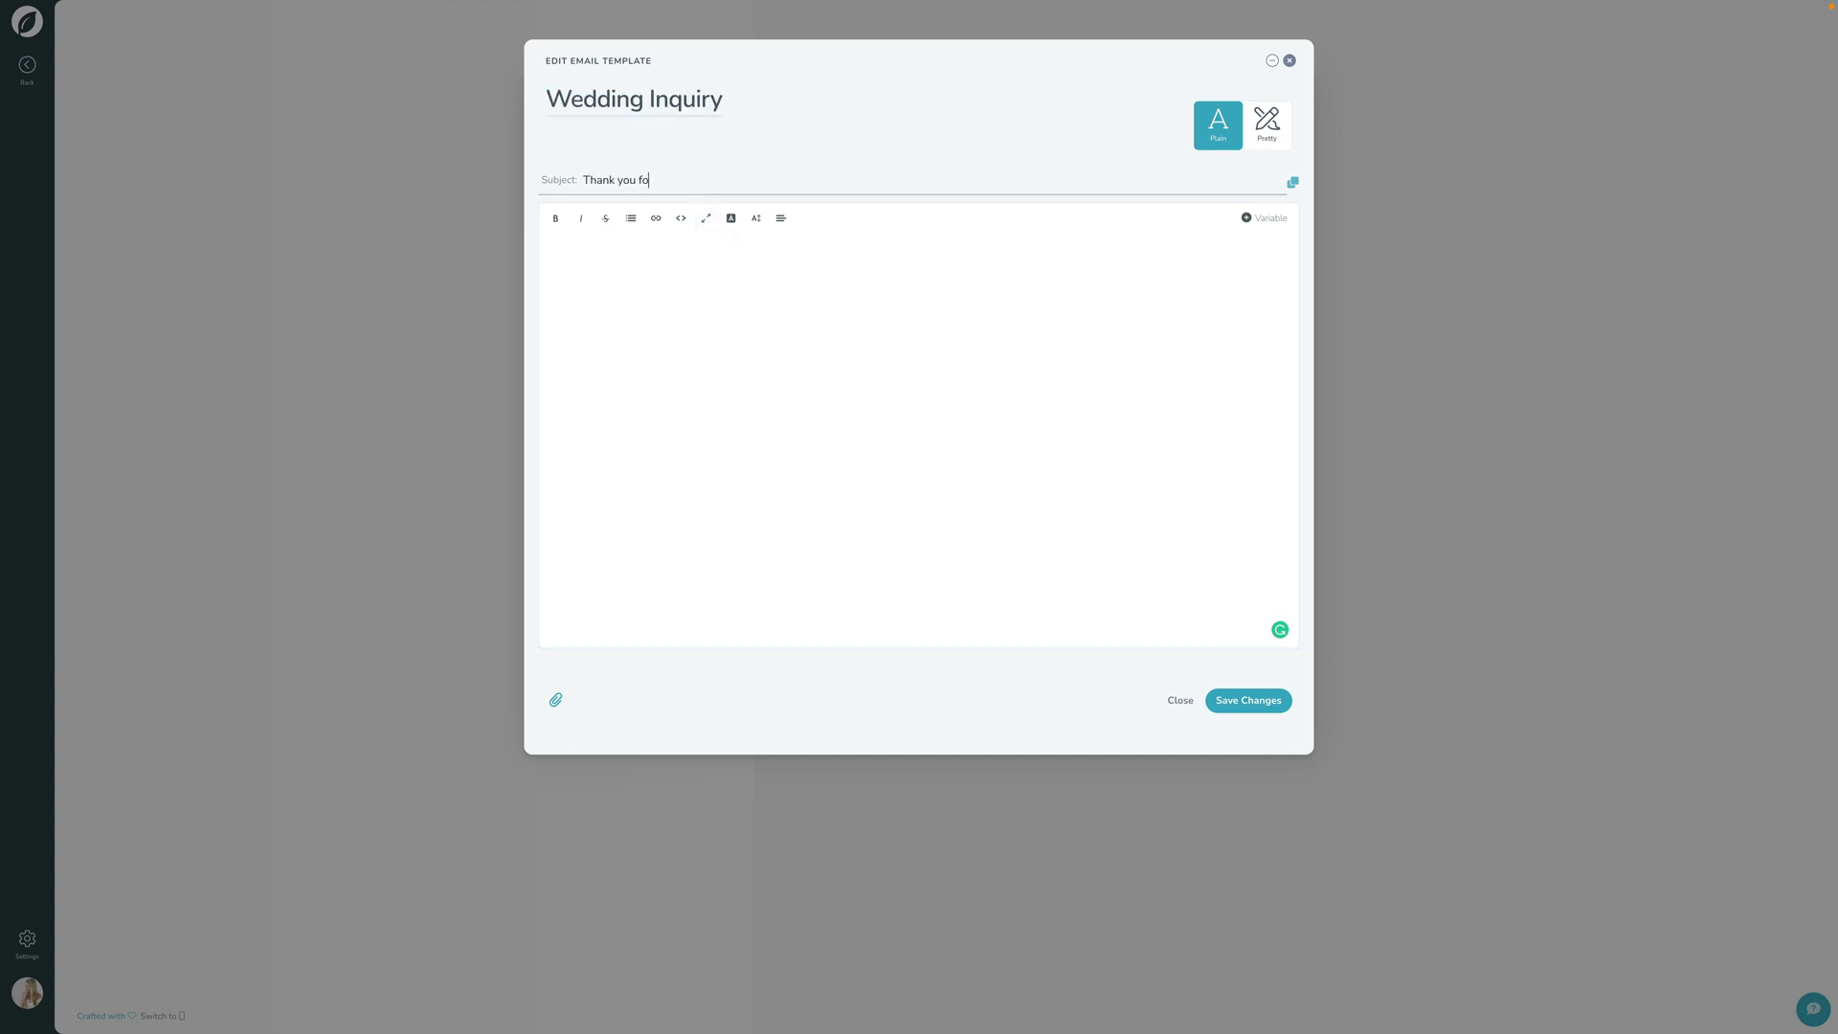
type("r your wedding inquiry!")
Write a greeting to the client and a thank-you message confirming availability for the January 2, 2022 wedding.
left_click(783, 366)
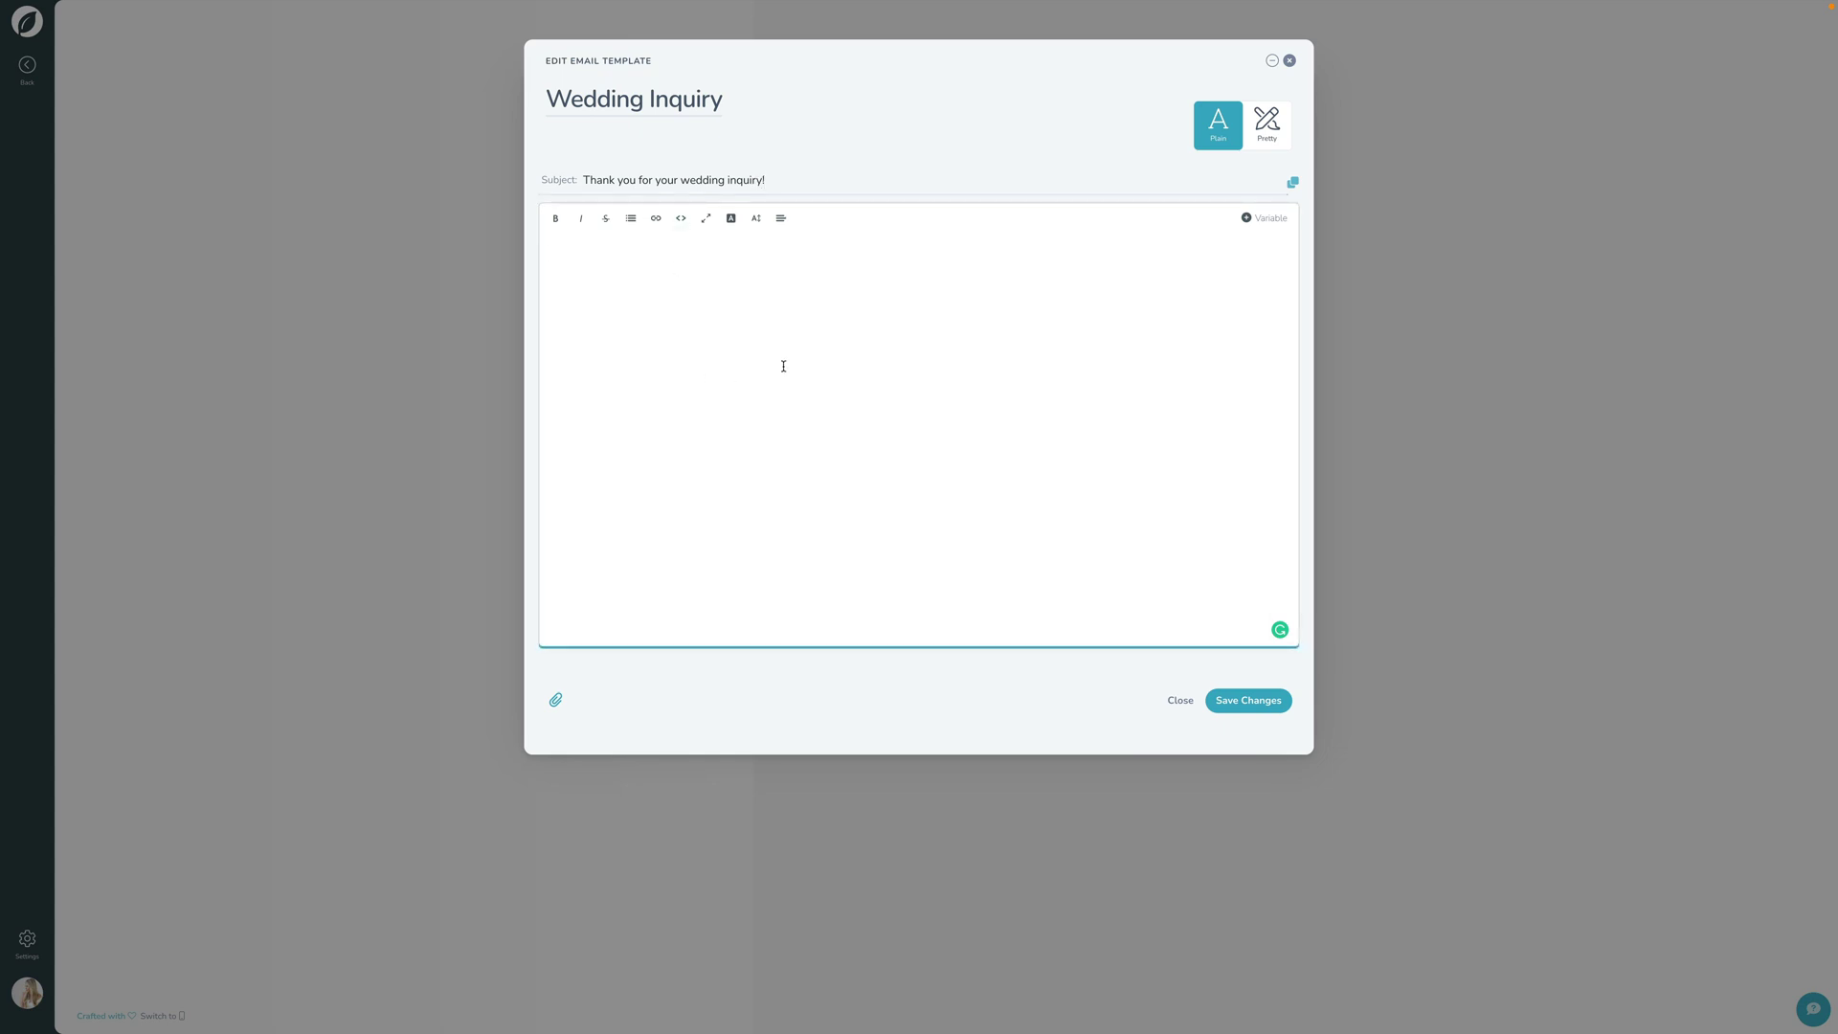
type("Hi Jane,")
key("Return")
type("Thank you so much for getting int ouch")
key("BackSpace")
key("BackSpace")
key("BackSpace")
key("BackSpace")
type("touch with you")
key("BackSpace")
key("BackSpace")
key("BackSpace")
key("BackSpace")
type("about your wedding on Janua")
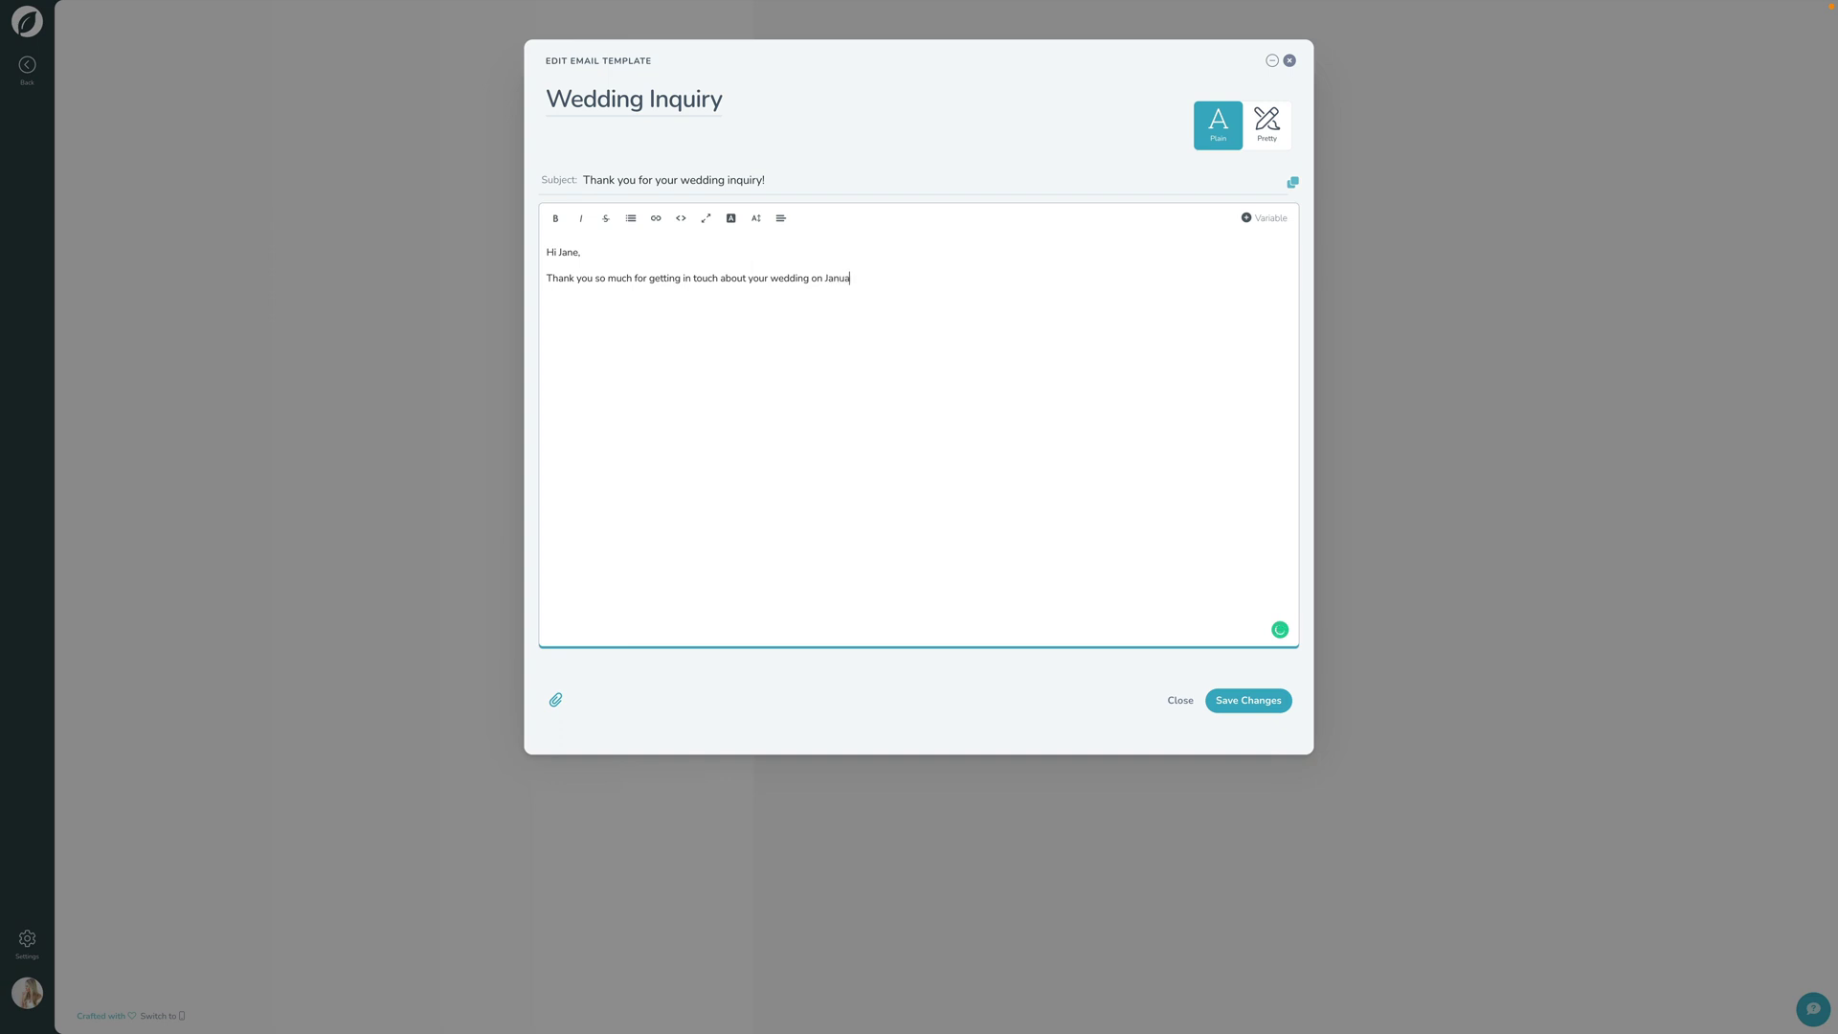
type("r 2, 2022! I'm happy to say that I'm available!")
key("Return")
Correct 'Januar' to 'January' and add the sign-off 'Thanks so much,' with the sender's first name.
right_click(848, 281)
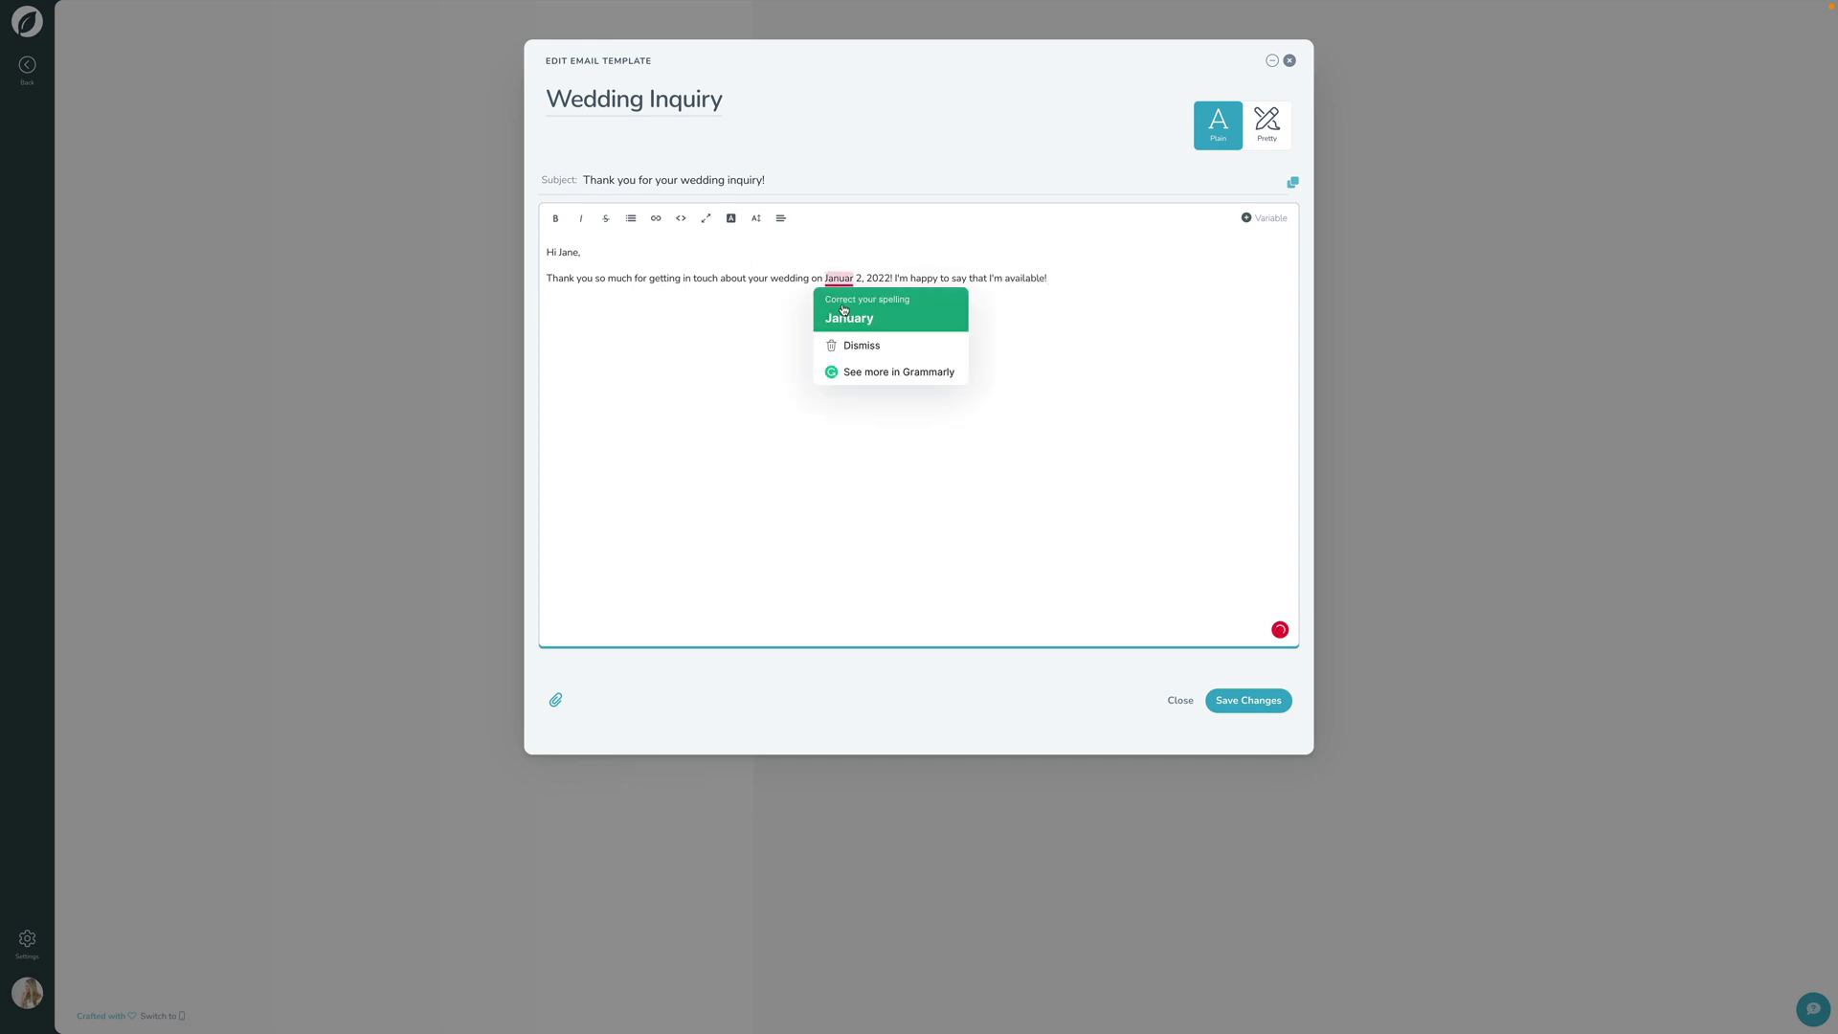
left_click(846, 314)
type("Thanks so much,")
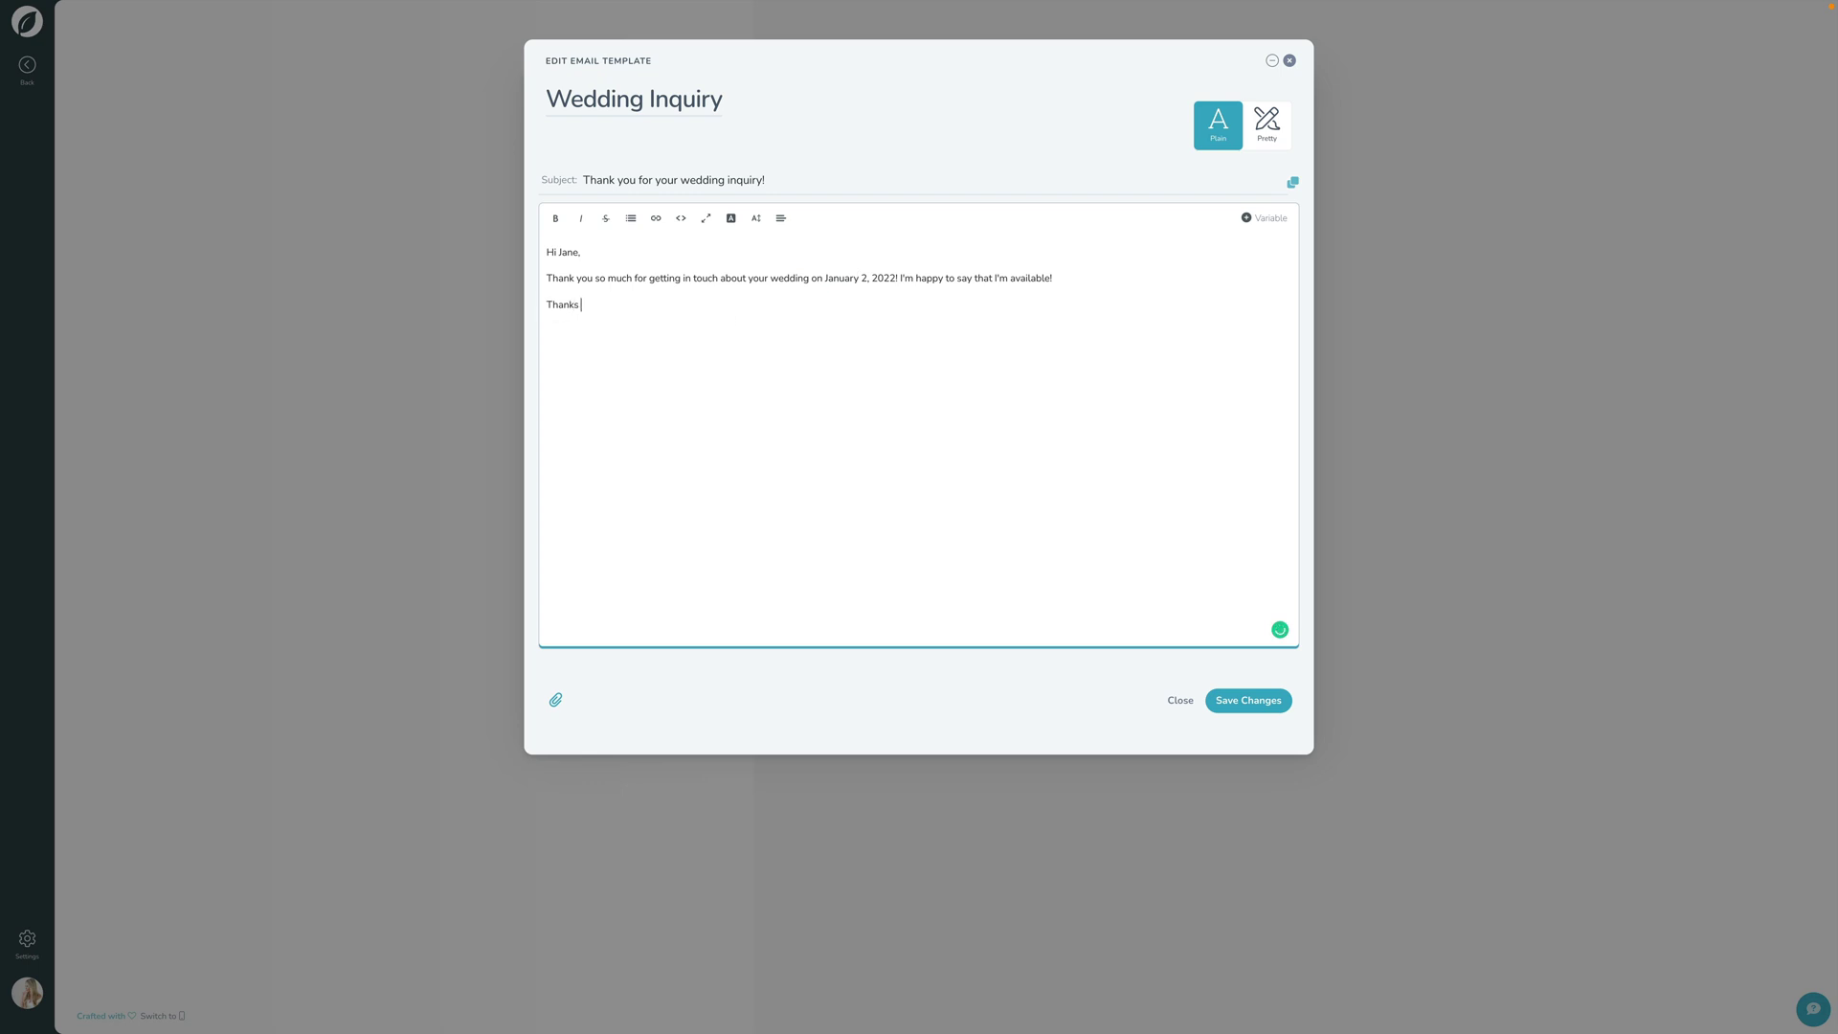
key("Return")
type("Bryan")
Delete the client's name from the greeting, keeping the comma after 'Hi'.
double_click(569, 252)
double_click(834, 279)
double_click(557, 331)
double_click(567, 253)
key("BackSpace")
type(",")
left_click(1265, 222)
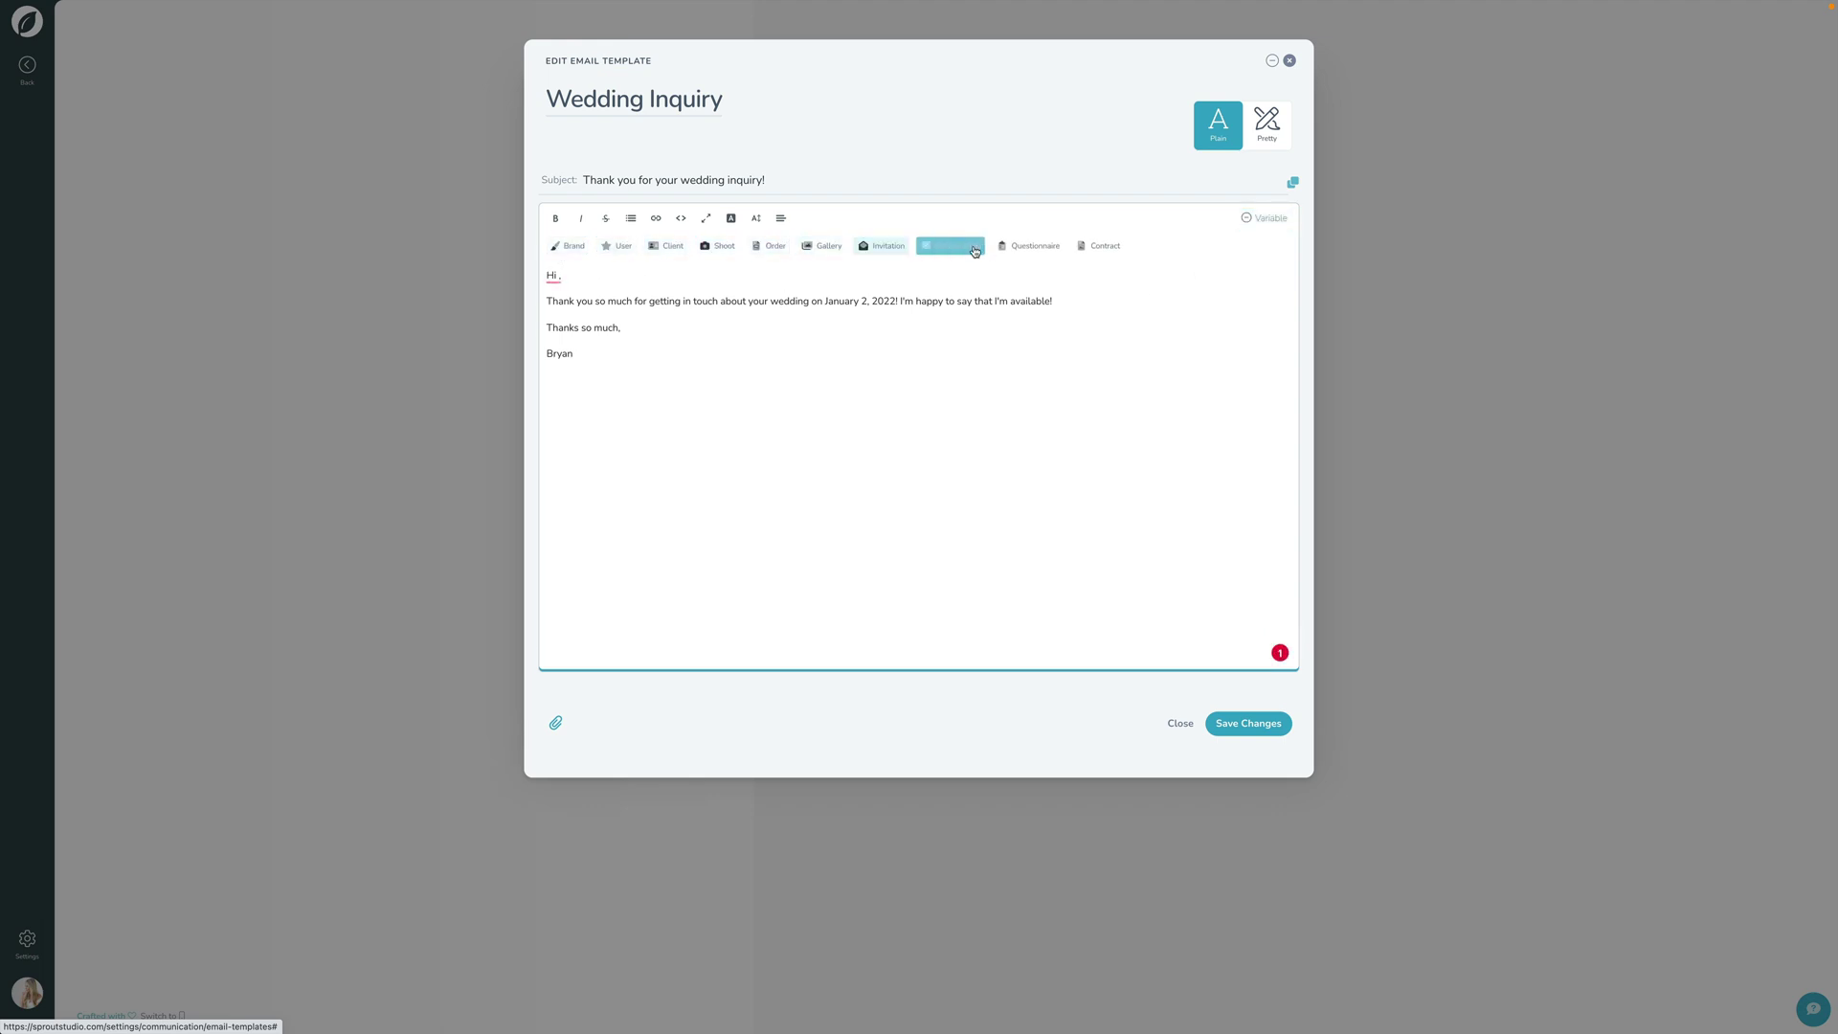
left_click(712, 248)
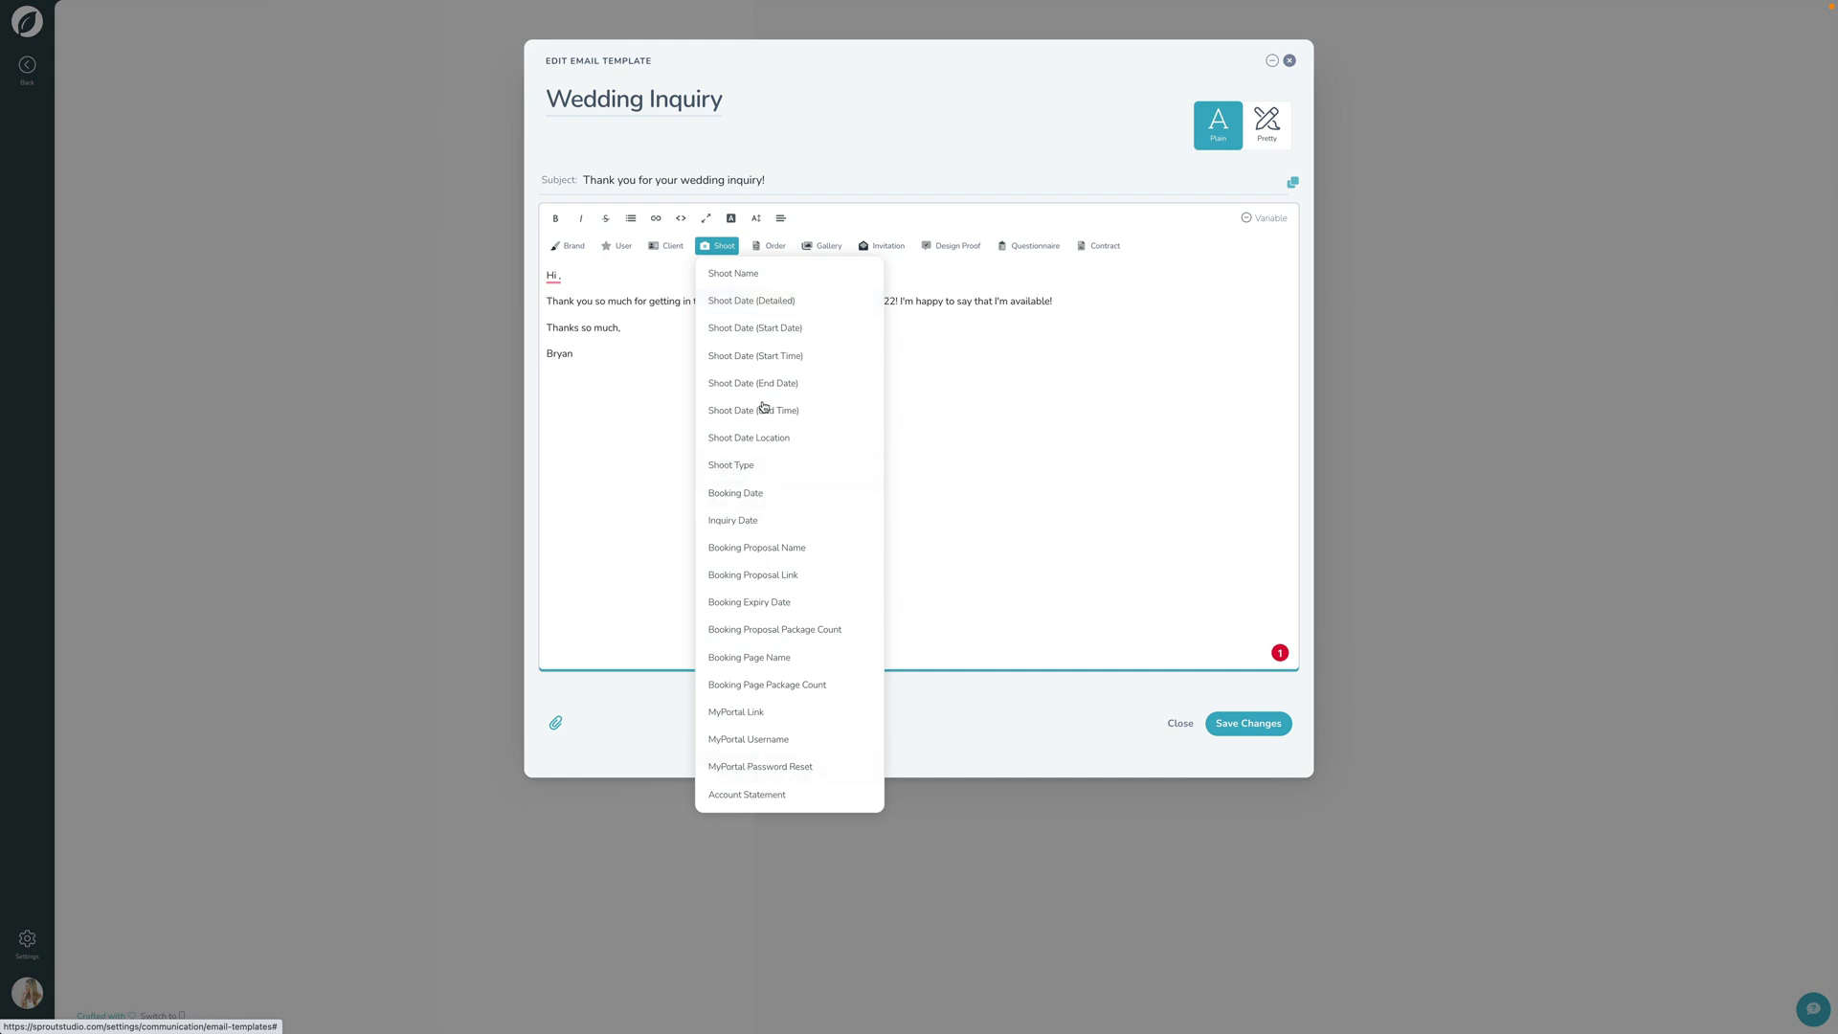
left_click(667, 247)
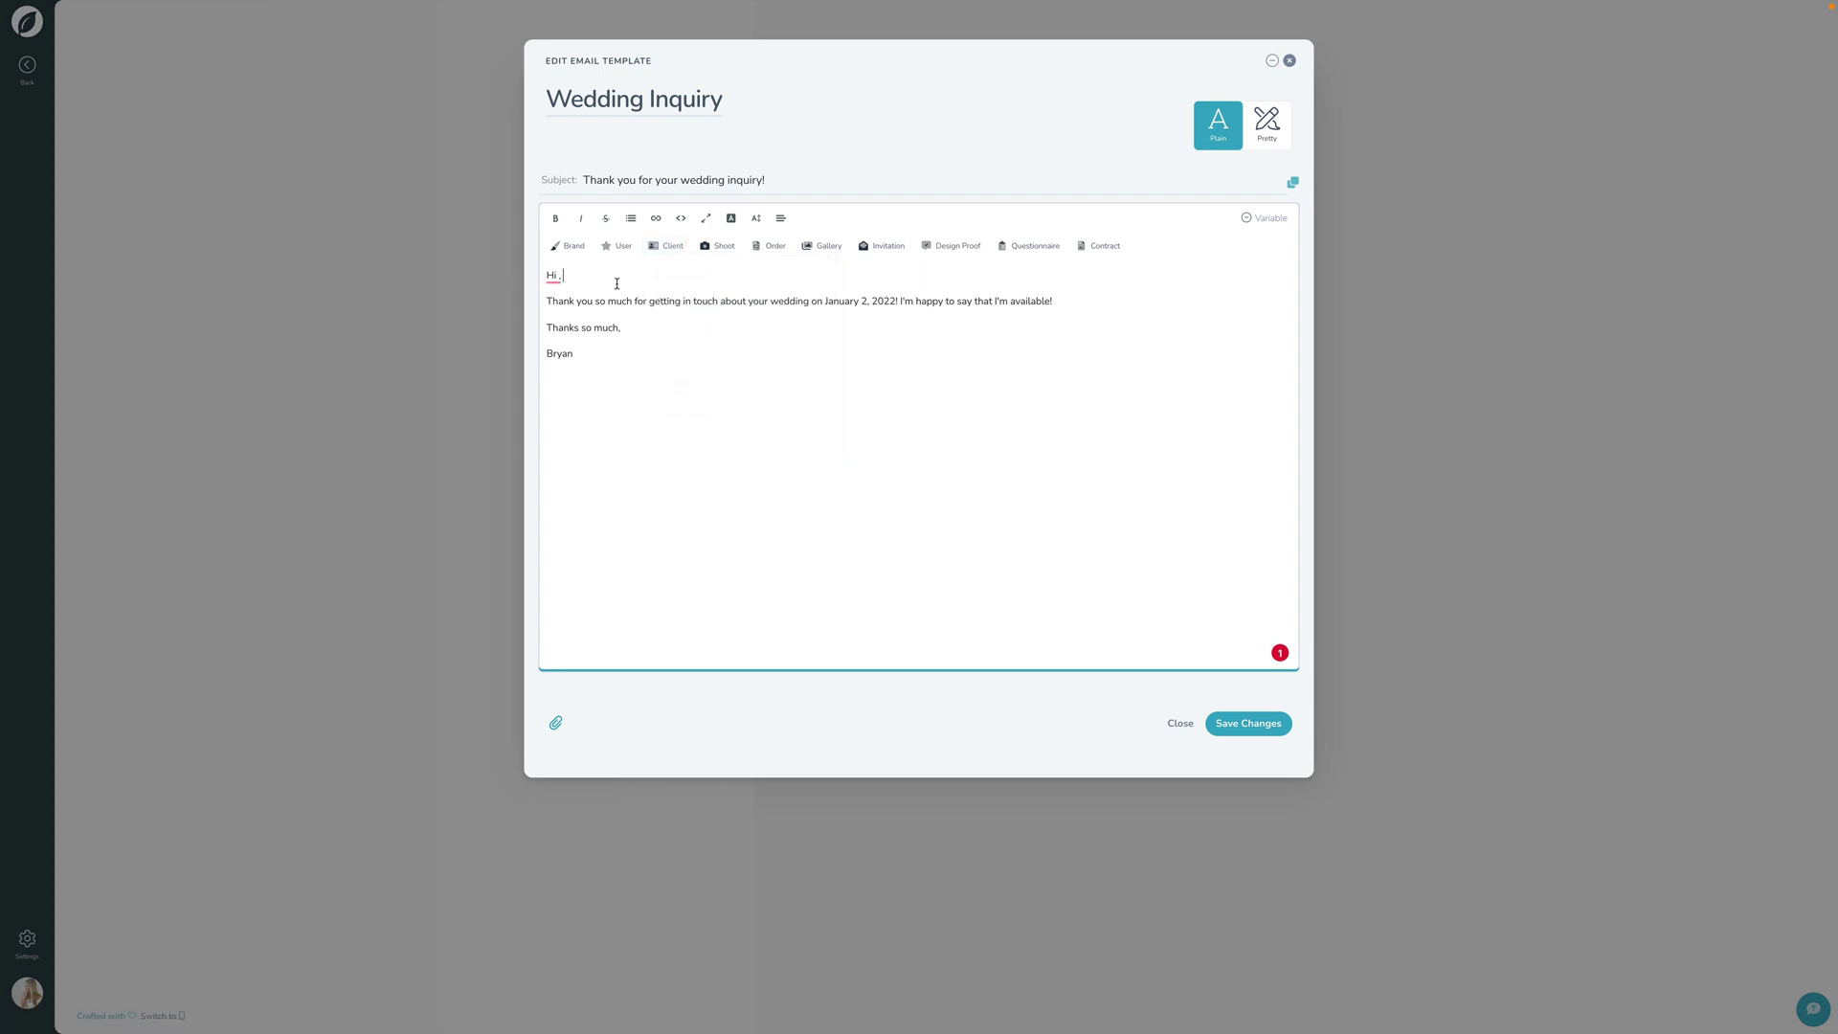
Insert the [[client_first_name]] variable into the greeting in place of the name.
key("Left")
key("BackSpace")
type("Jane")
key("BackSpace")
key("BackSpace")
key("BackSpace")
key("BackSpace")
left_click(667, 247)
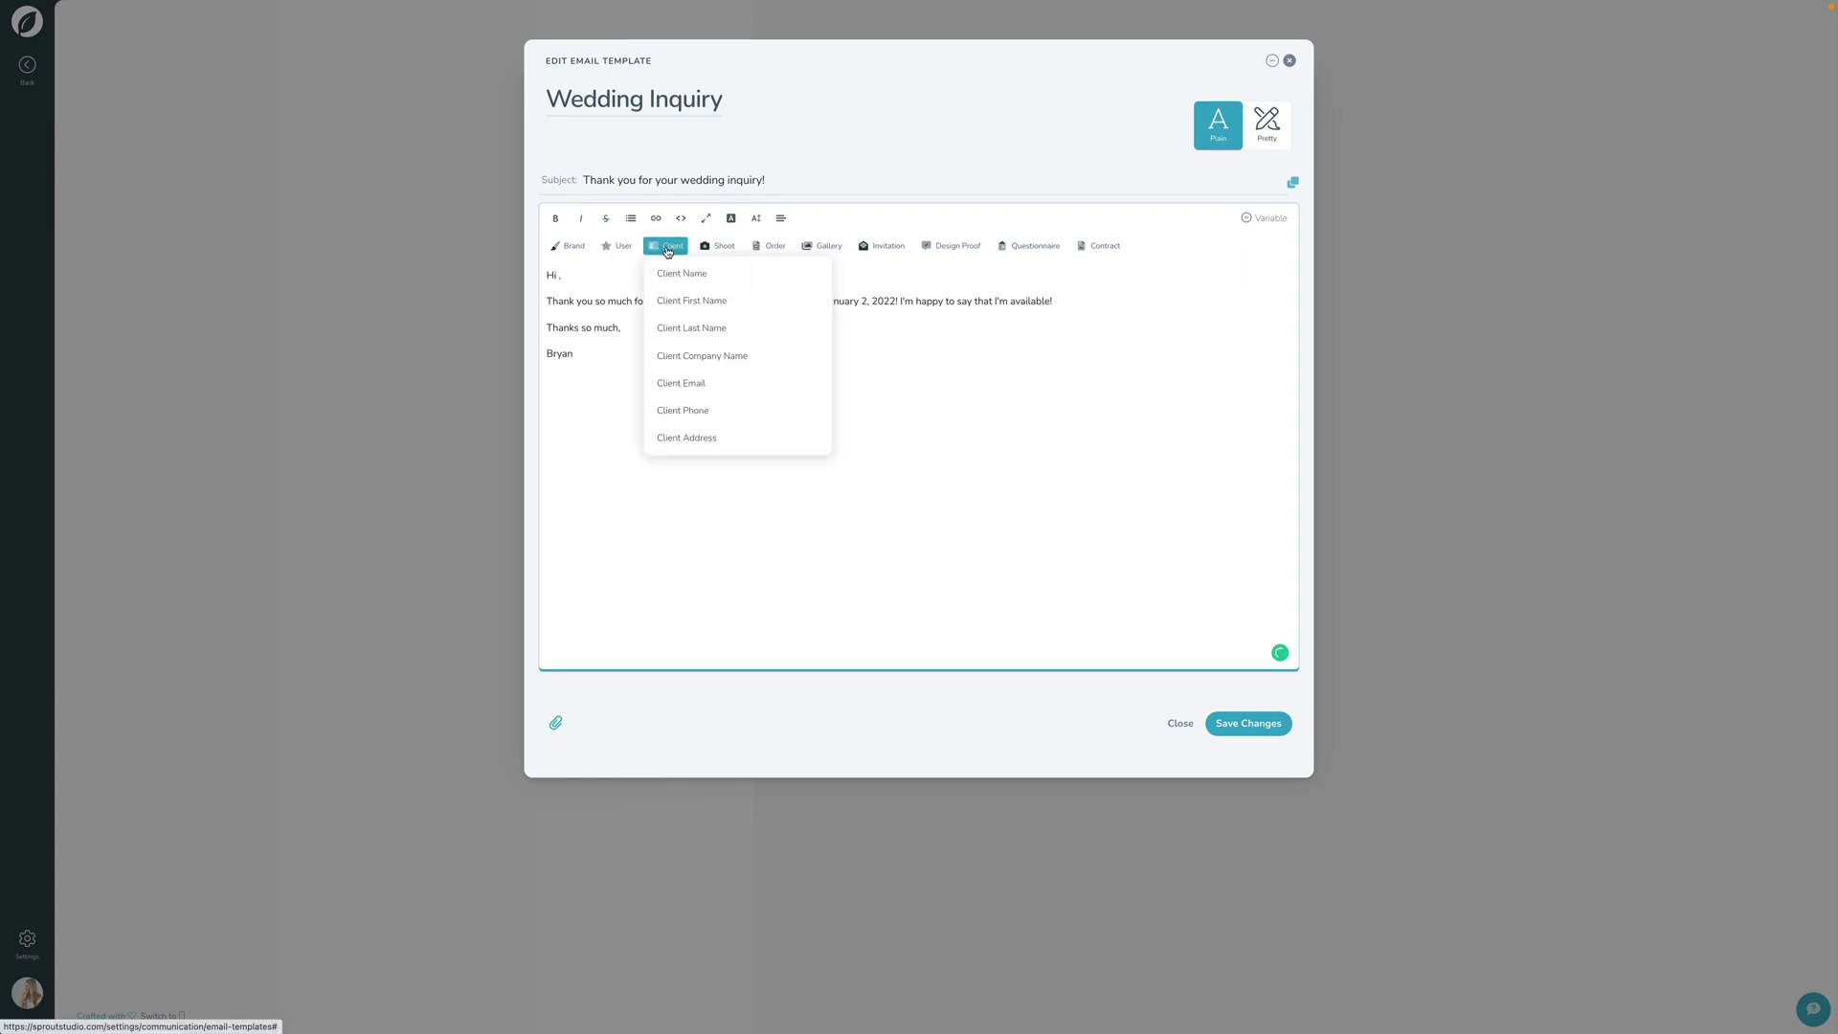
left_click(693, 316)
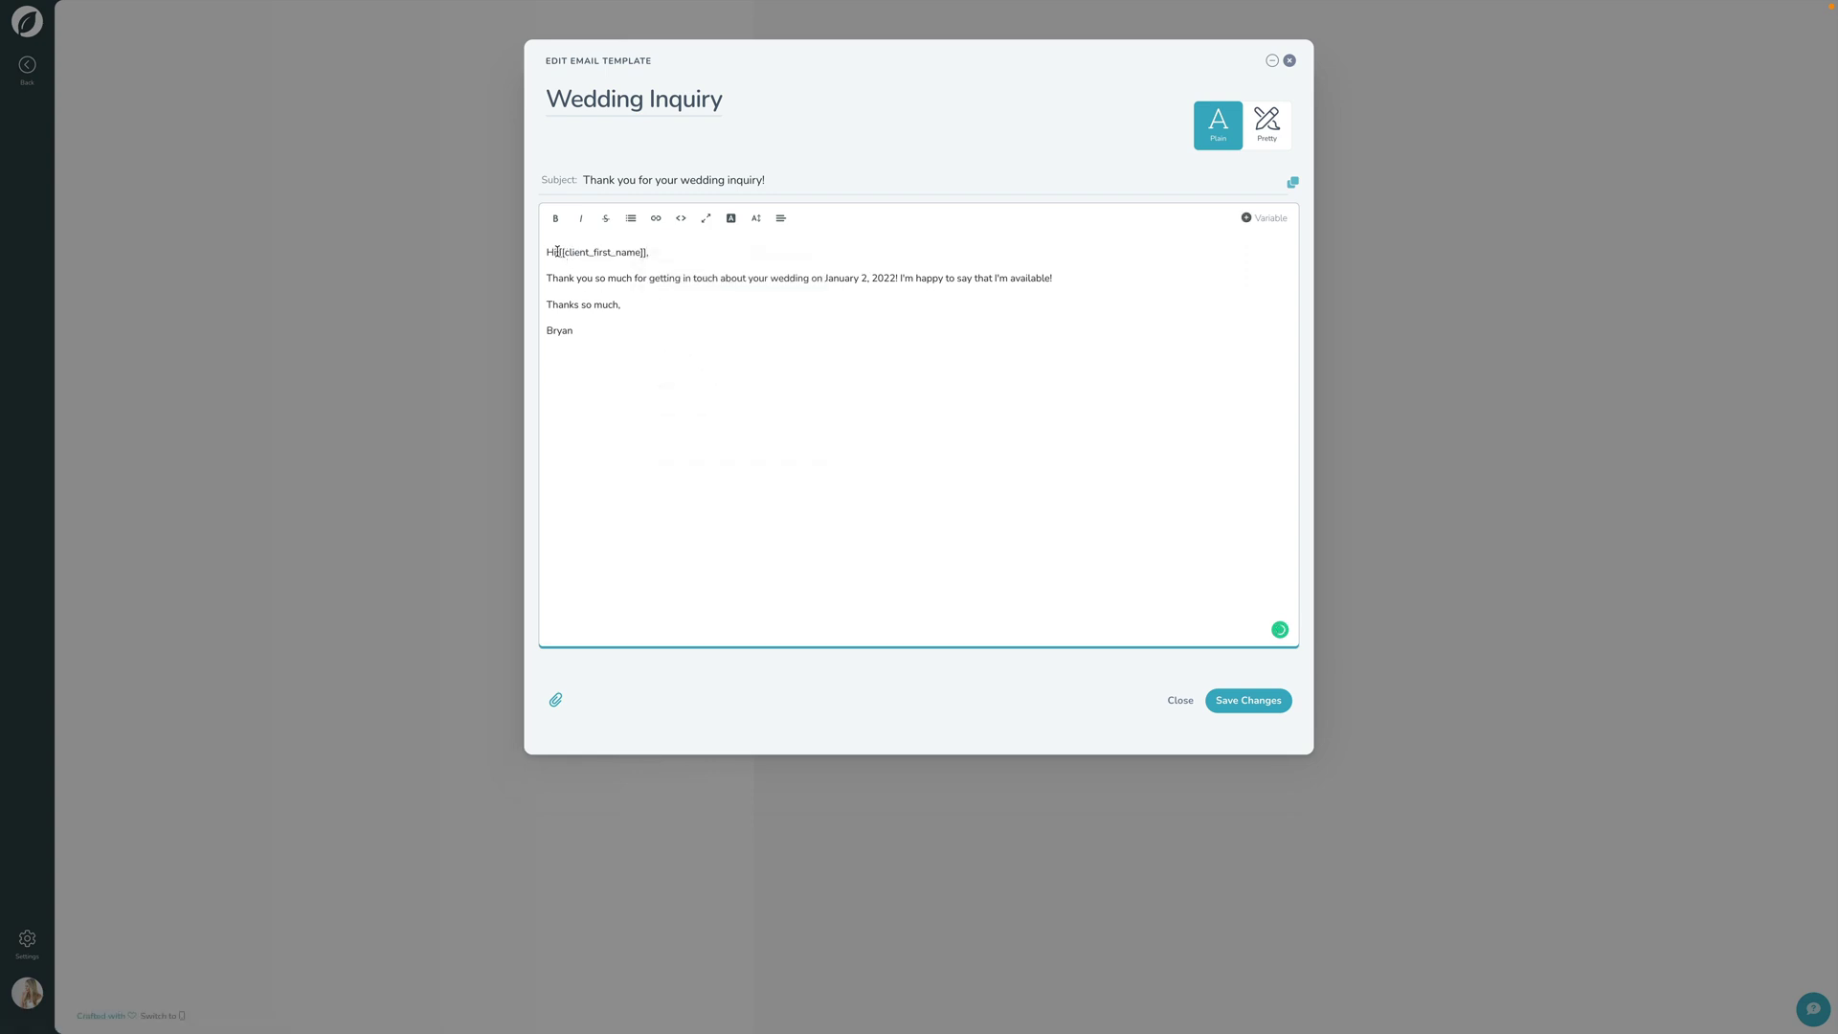
left_click_drag(556, 251, 691, 251)
left_click(691, 251)
Replace the January 2, 2022 date with [[shoot_start_date]] and delete the signature name.
left_click_drag(824, 278, 894, 276)
key("BackSpace")
left_click(1262, 218)
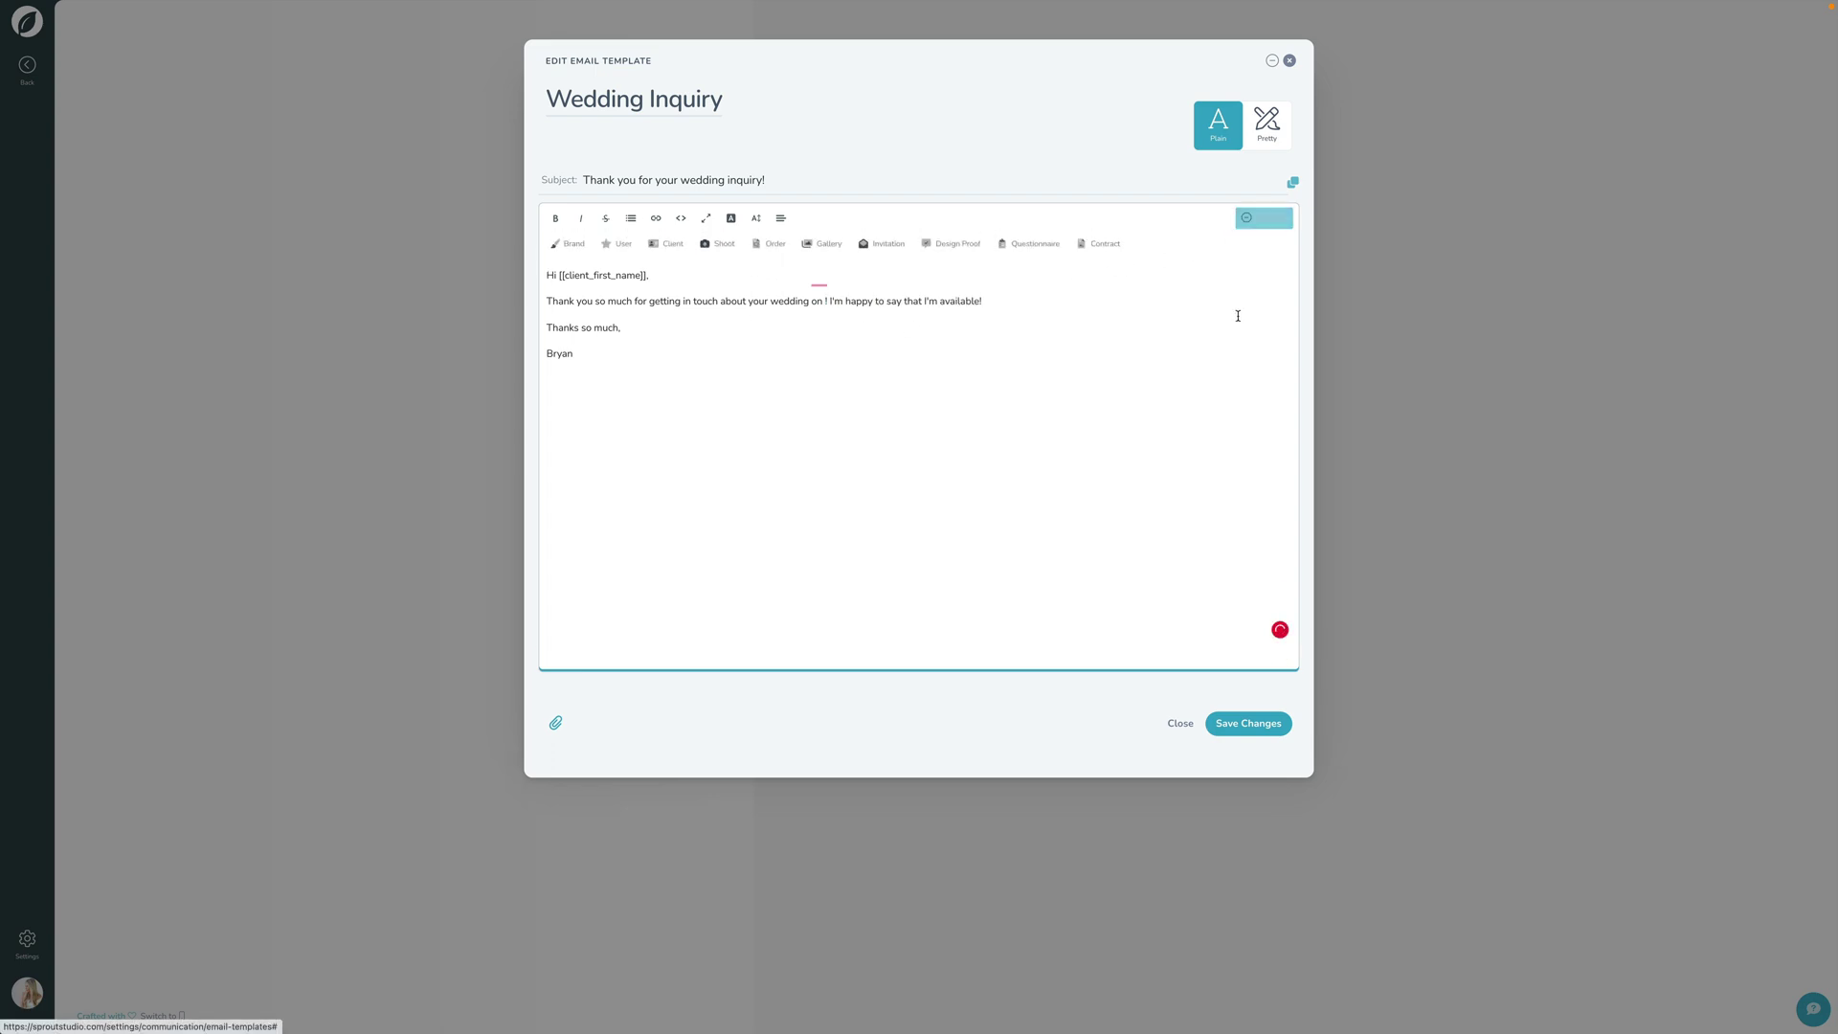
left_click(713, 247)
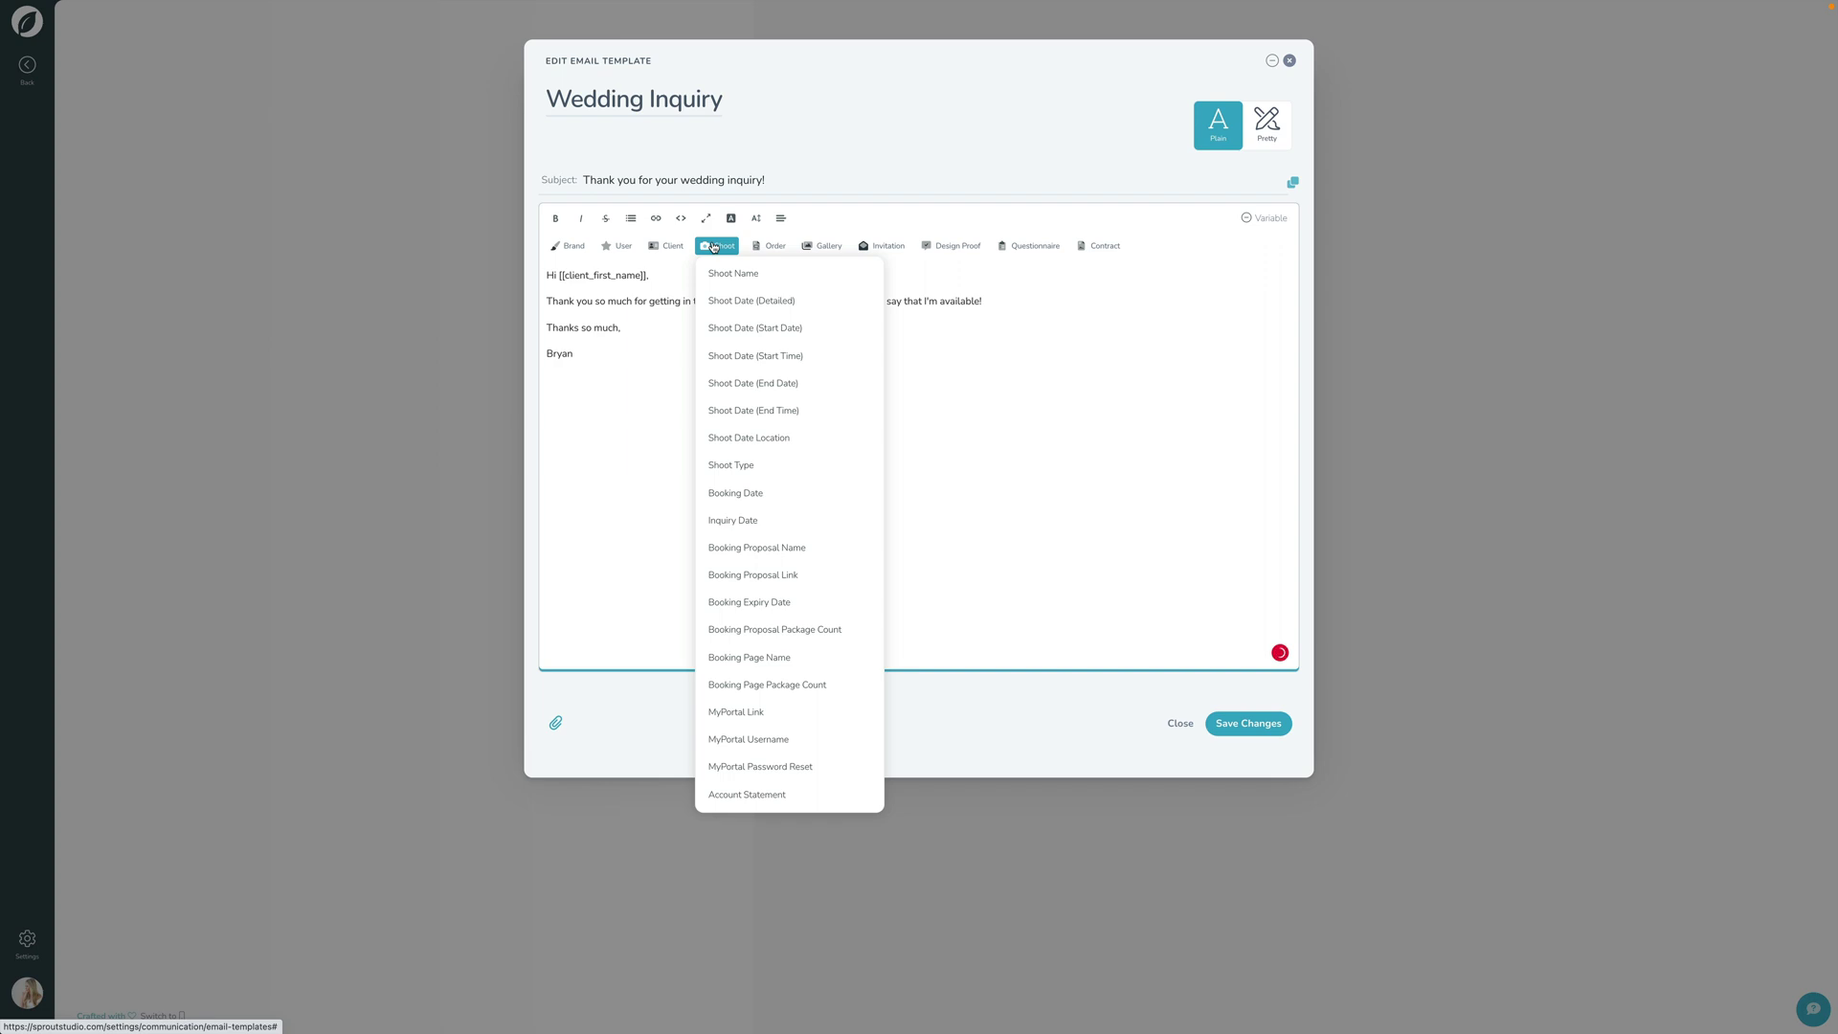
left_click(777, 328)
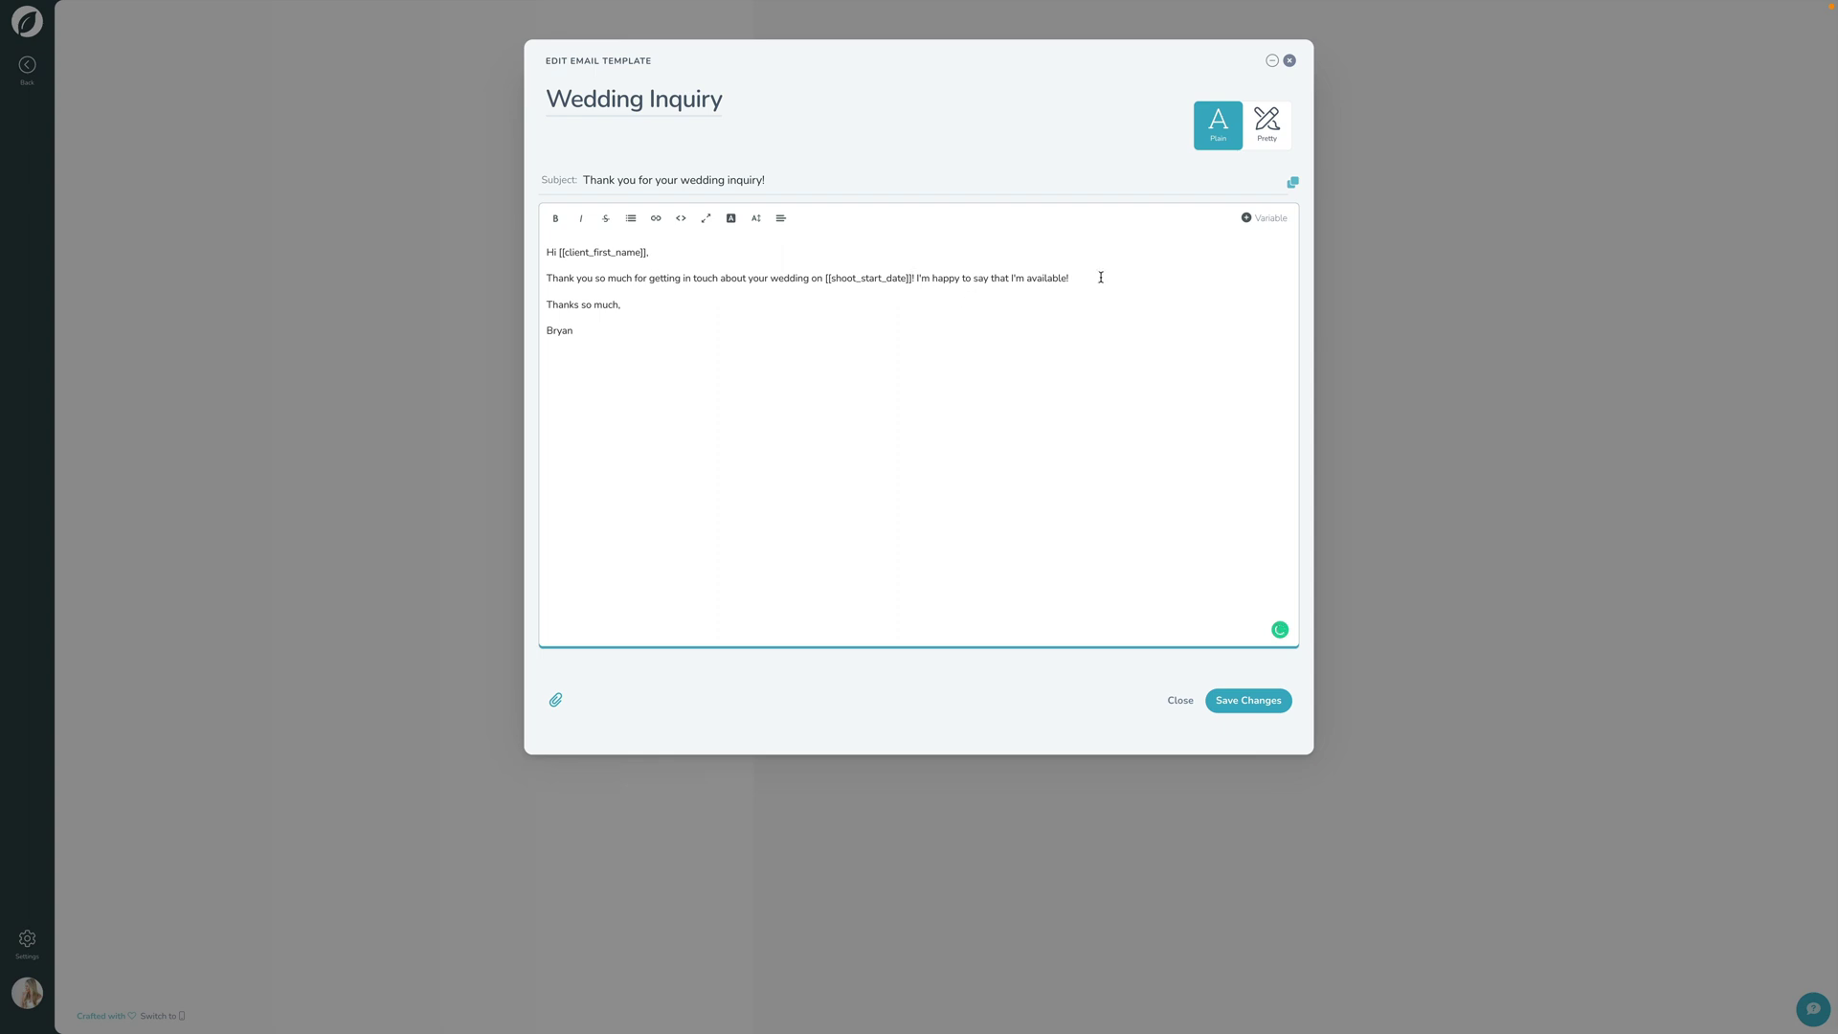
double_click(560, 332)
key("BackSpace")
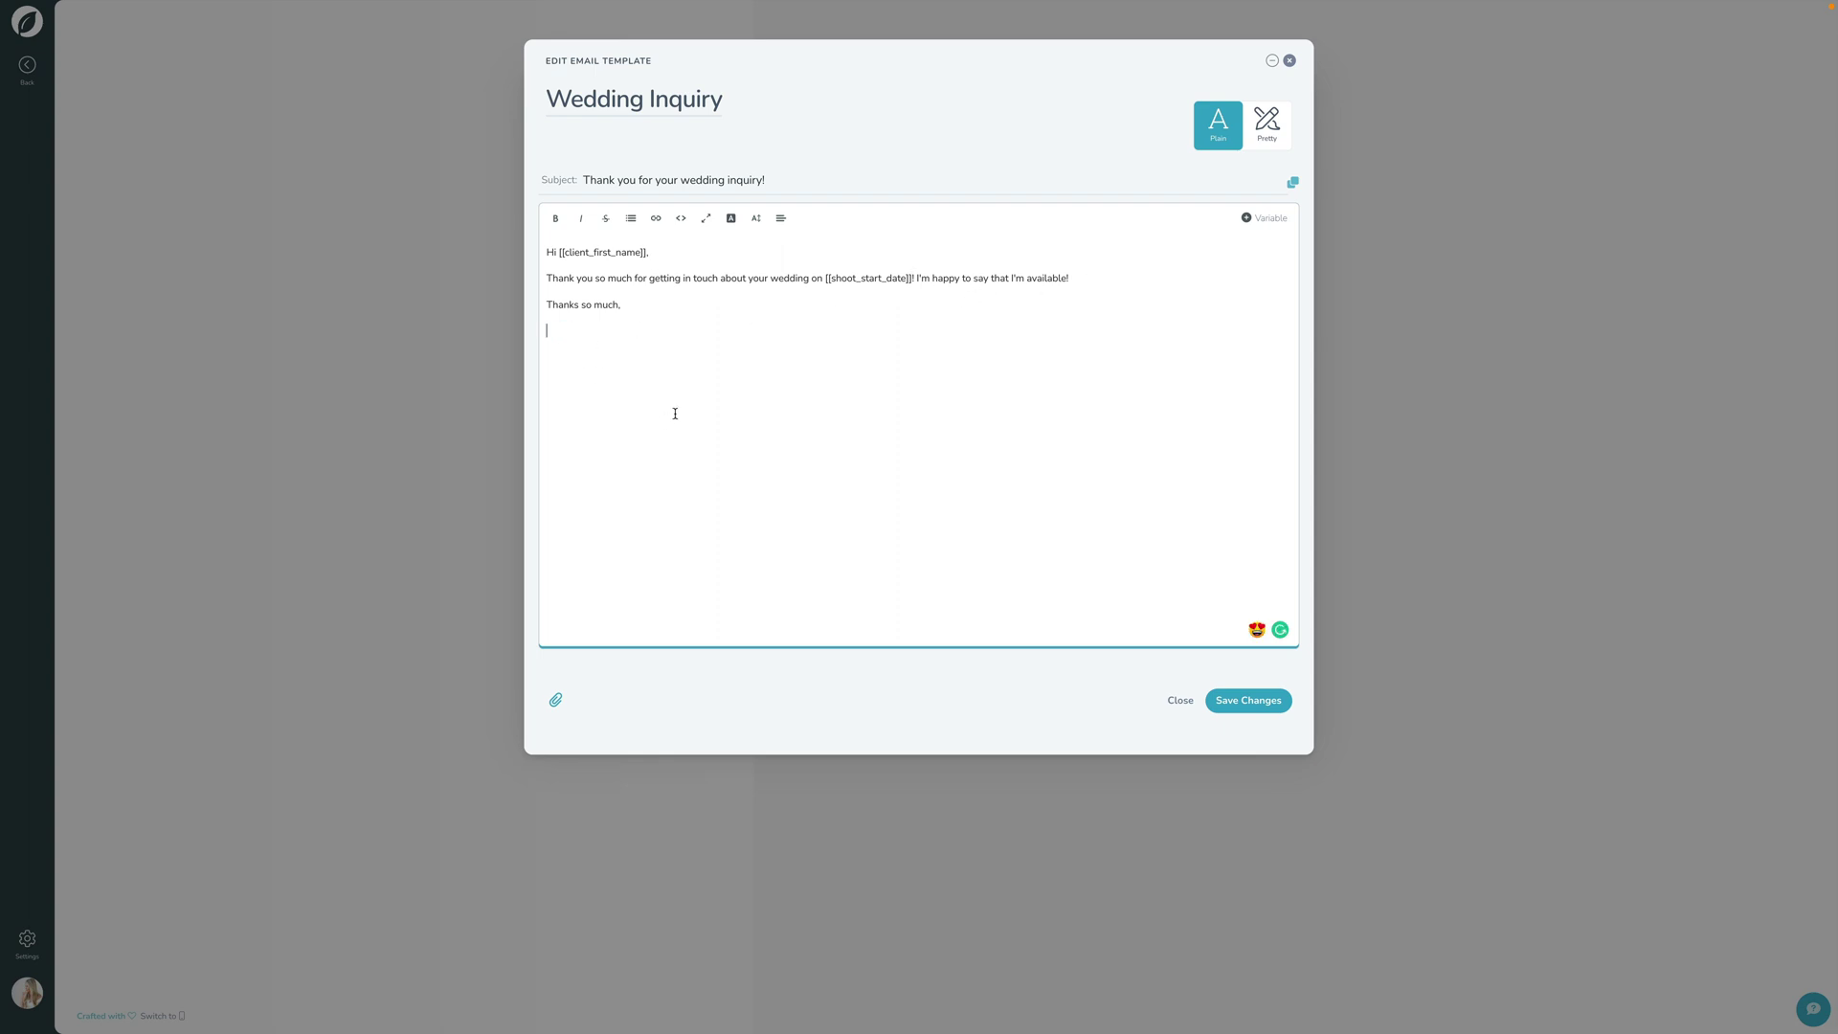
Insert the User variable [[primary_first_name]] on the line below 'Thanks so much,'.
left_click(1261, 218)
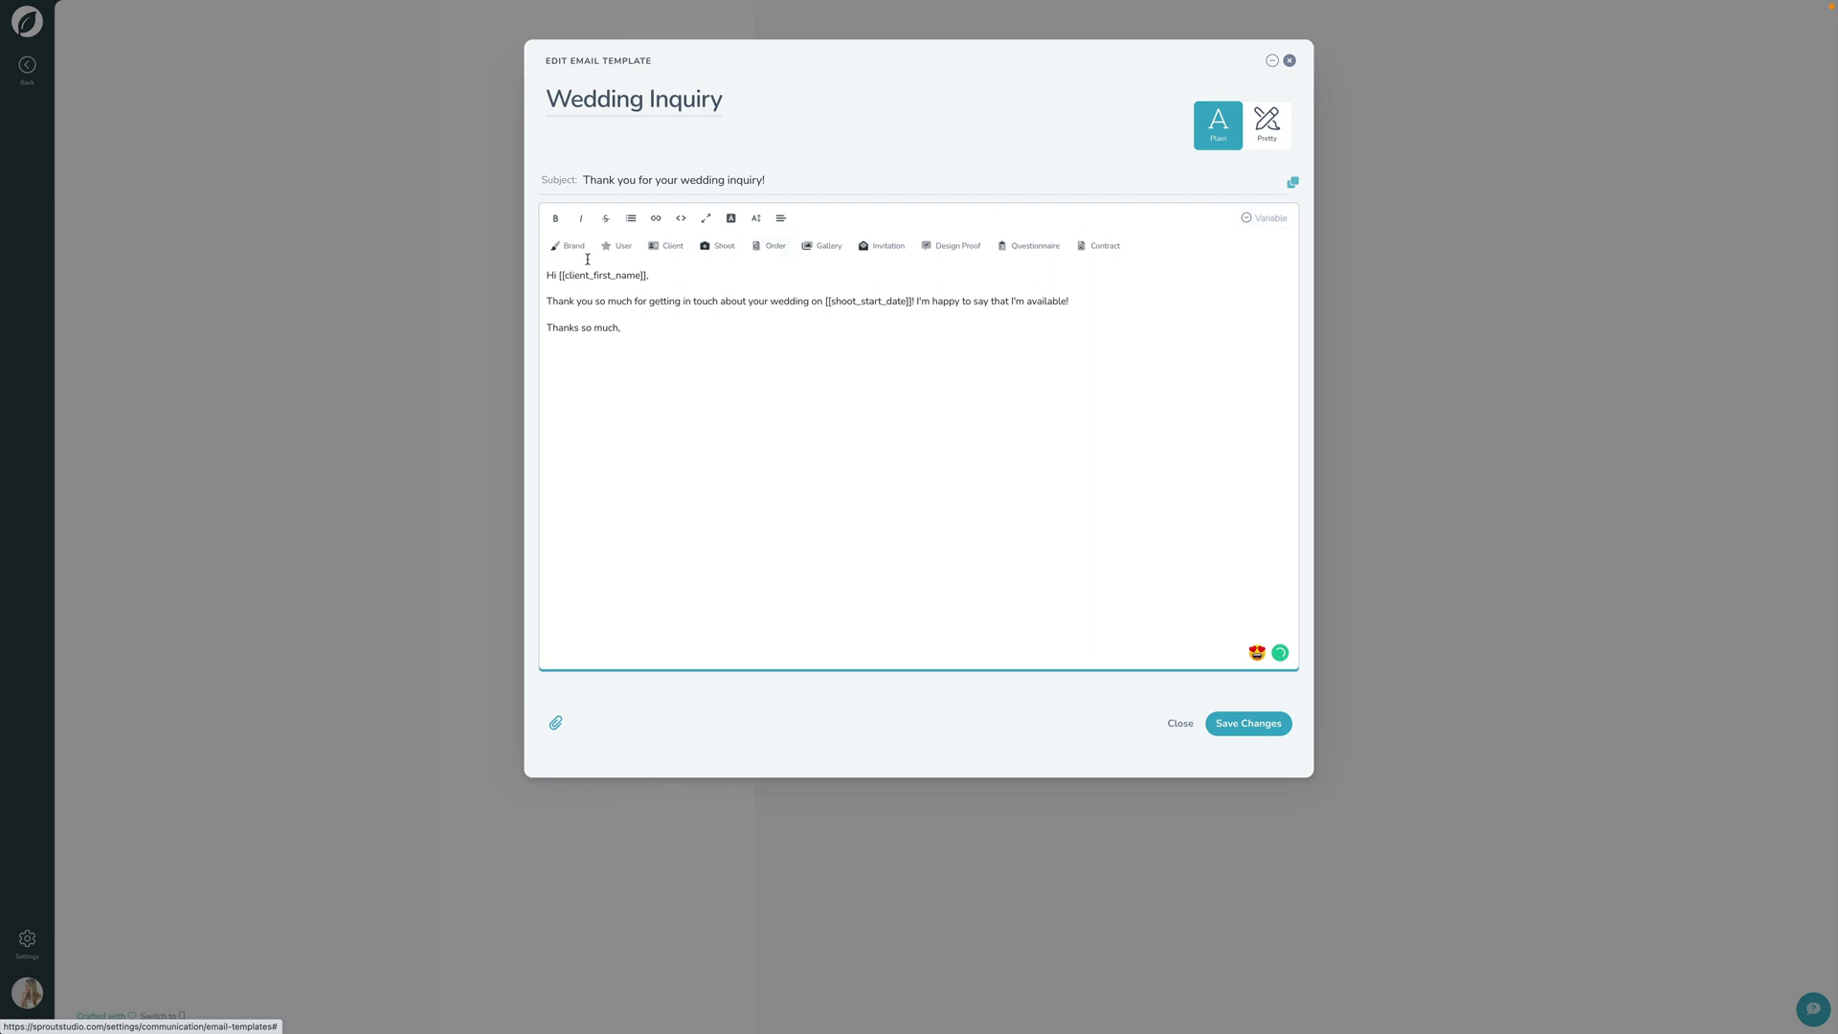
left_click(620, 246)
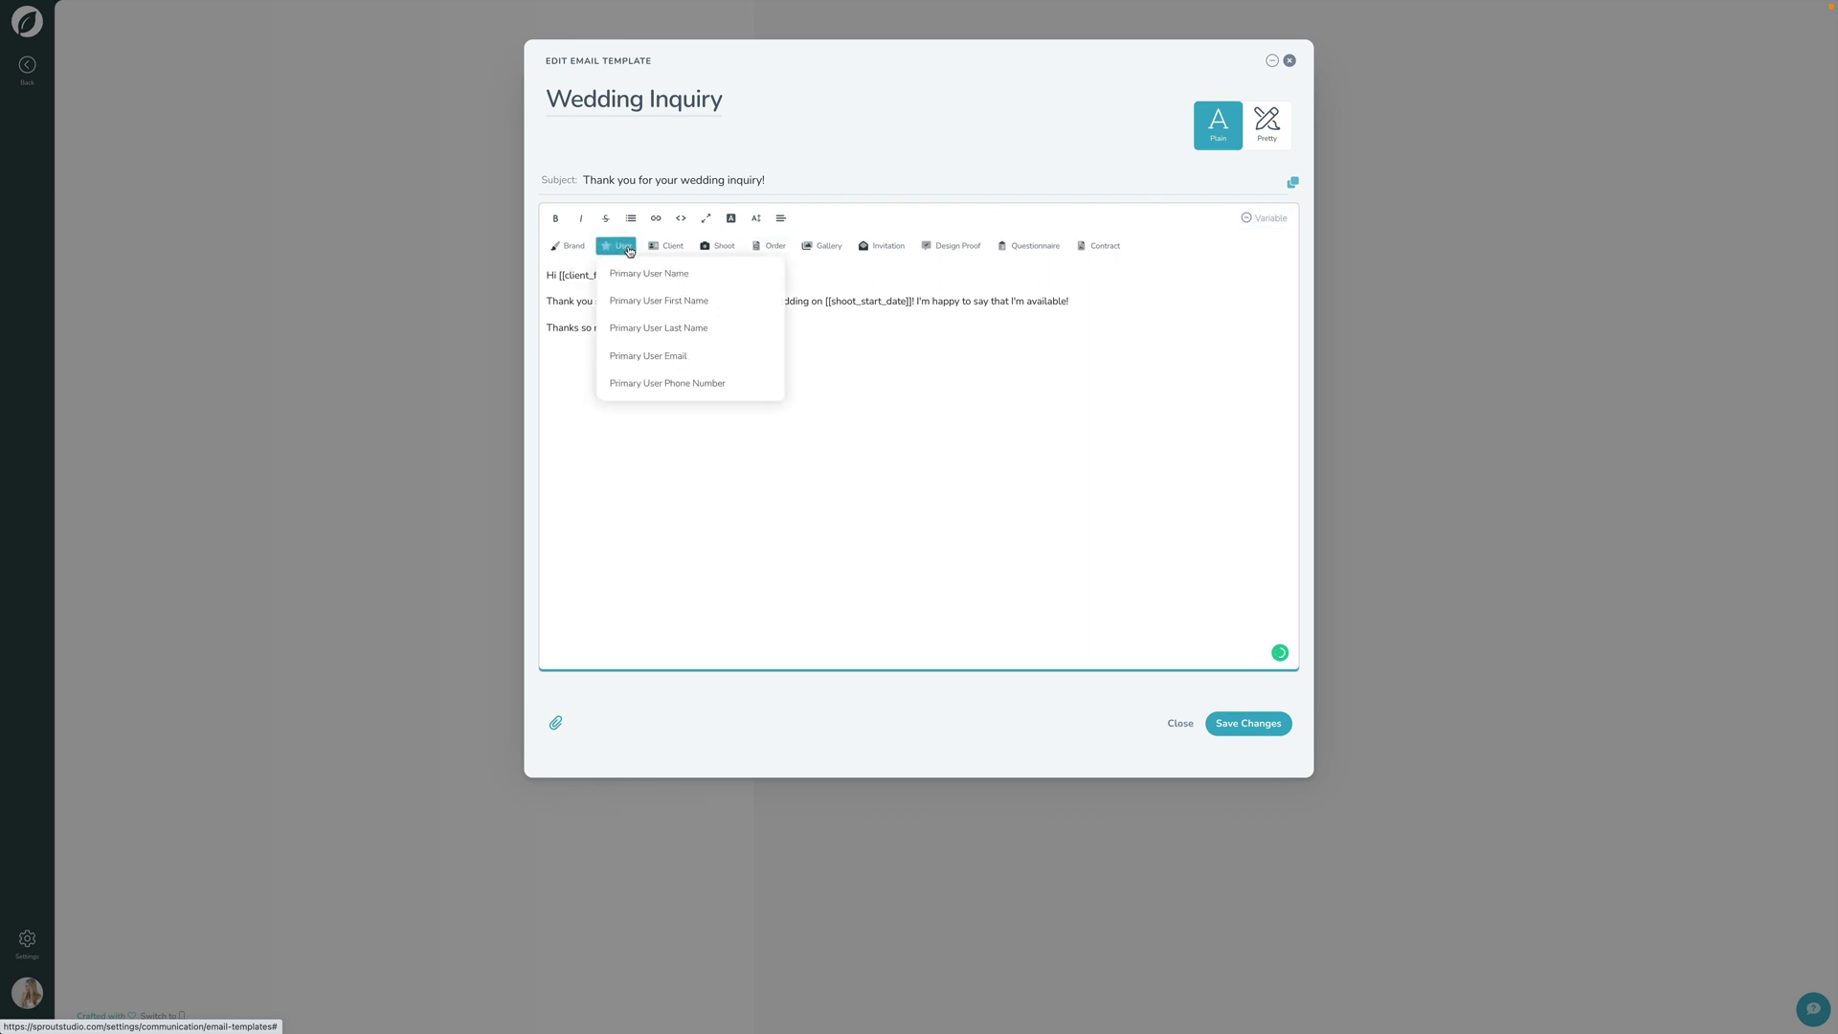
left_click(660, 301)
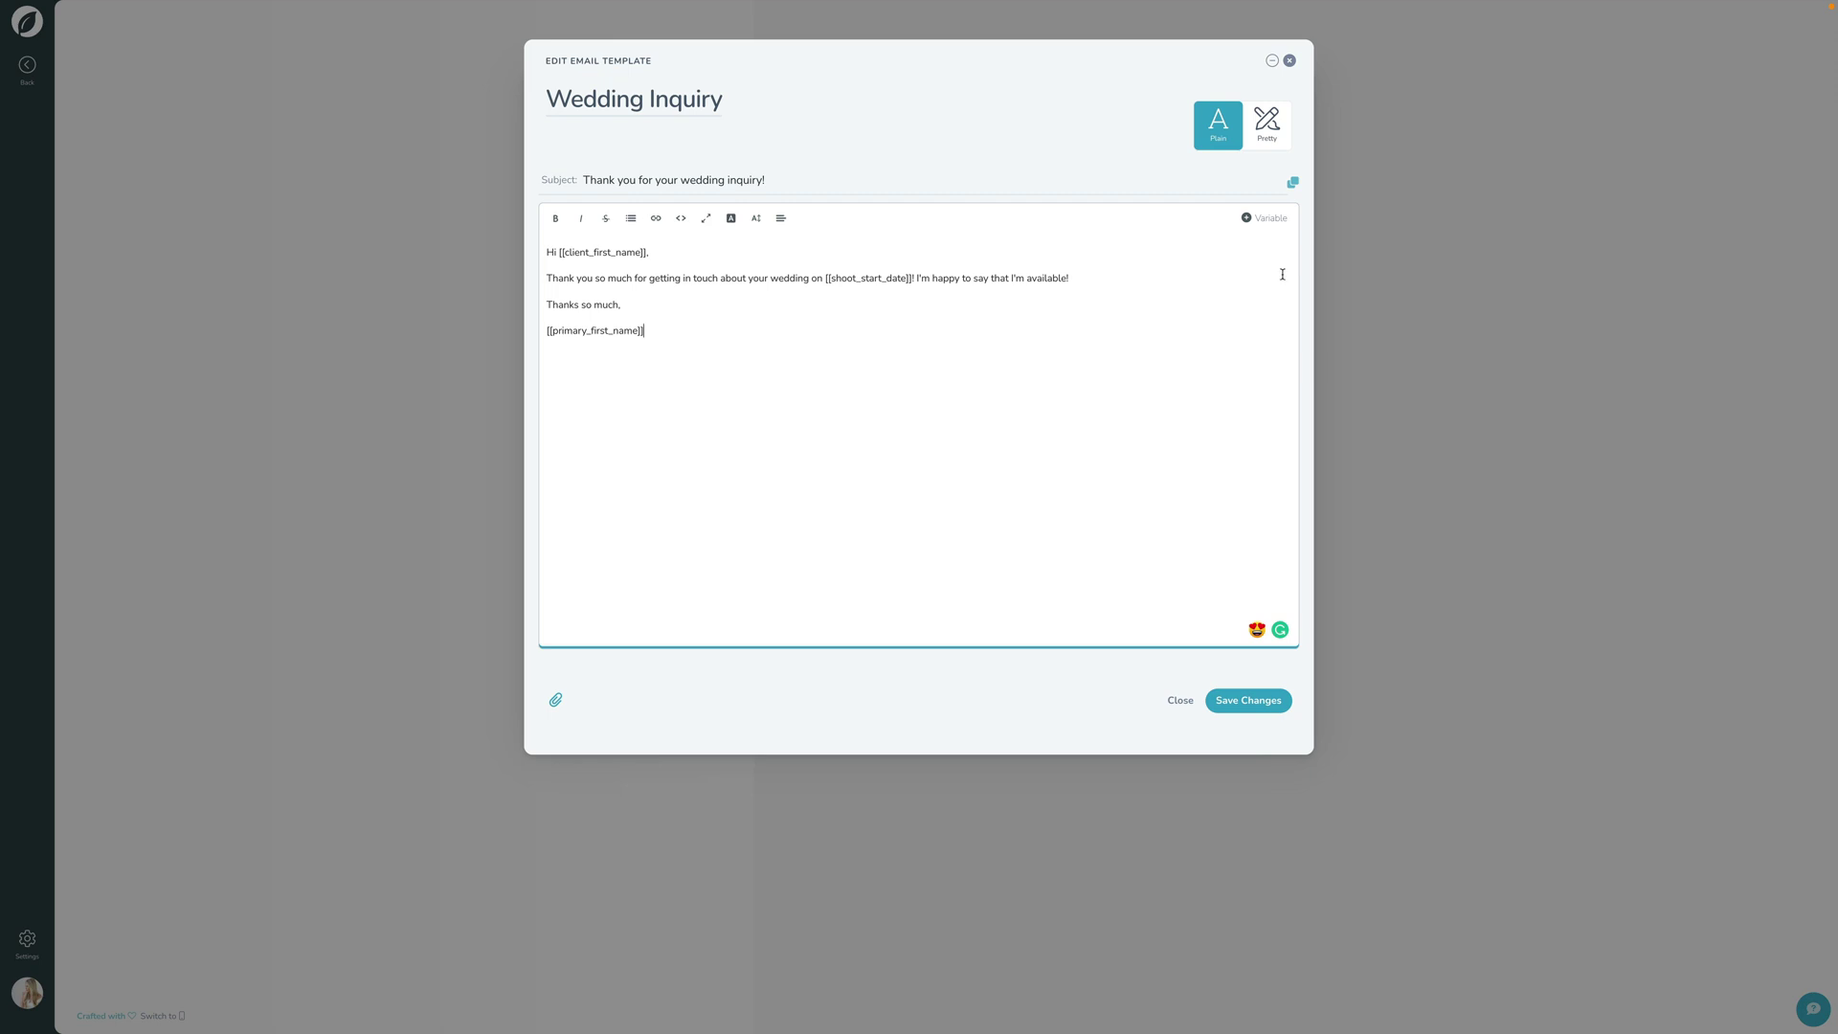
Switch the email to the Pretty layout and change its heading to 'Your Wedding!'.
left_click(1273, 129)
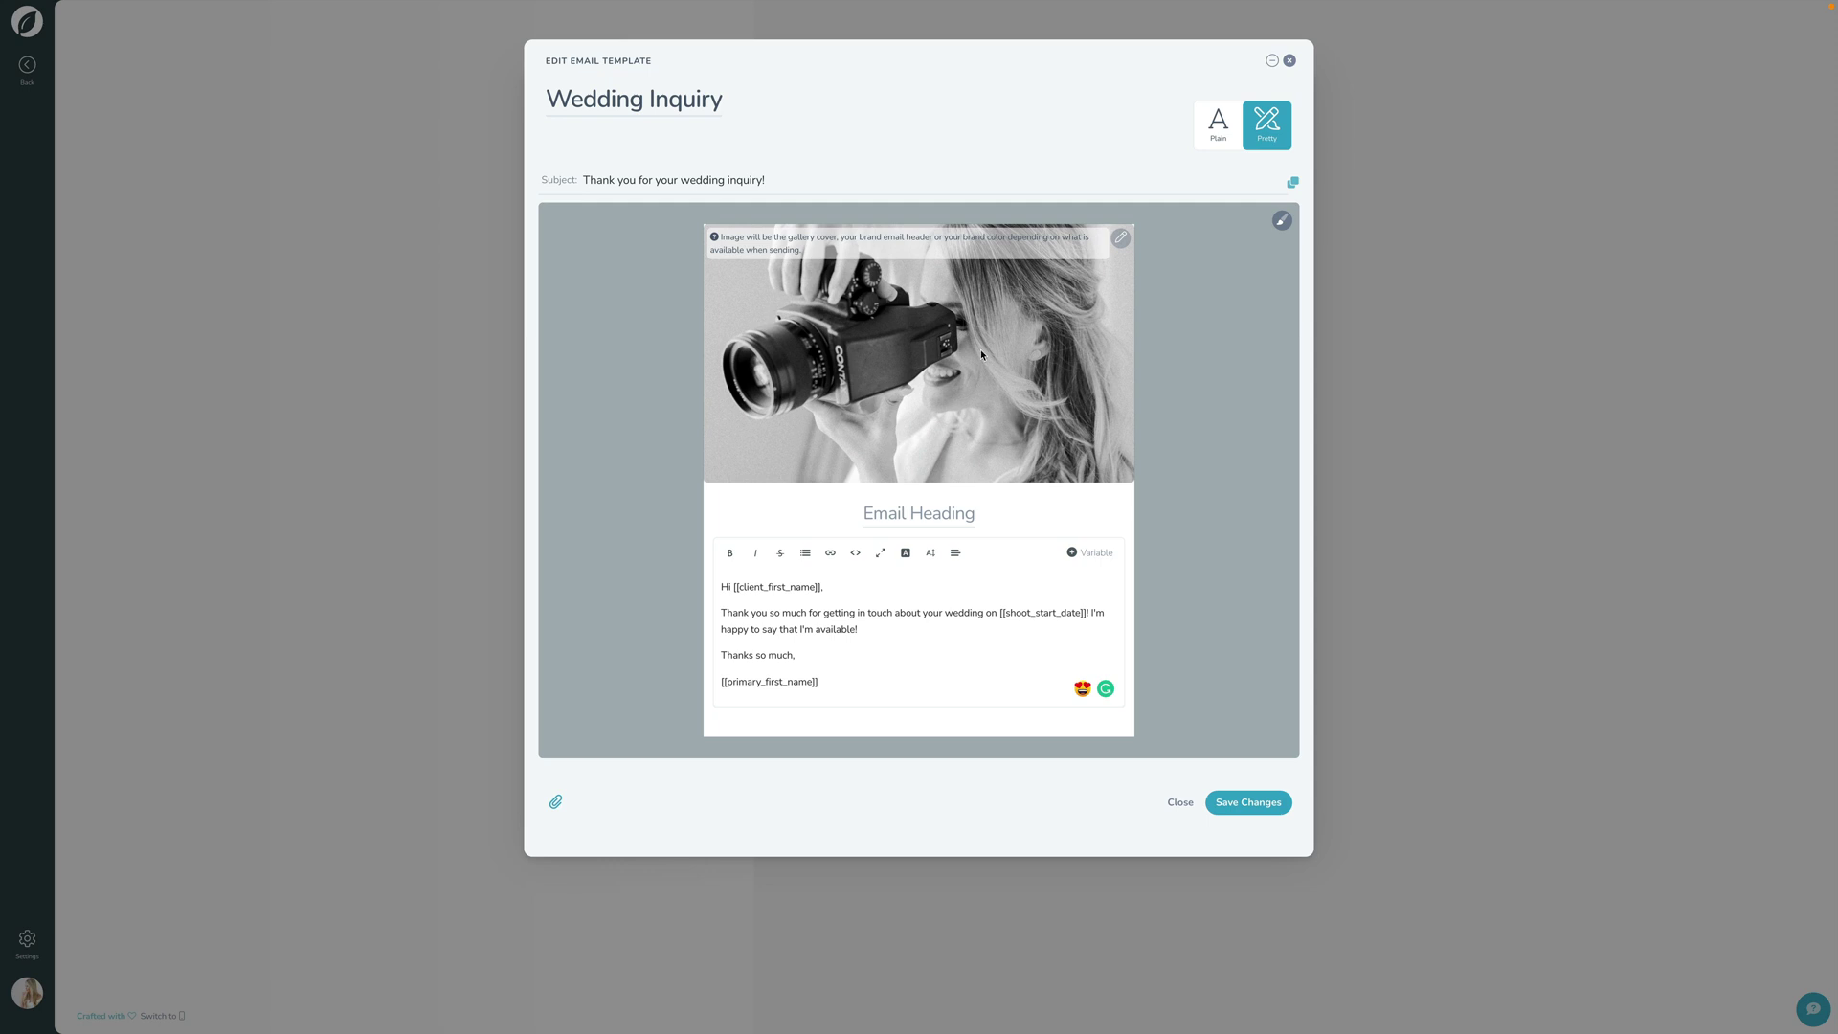
left_click(921, 516)
type("Your Wedding!")
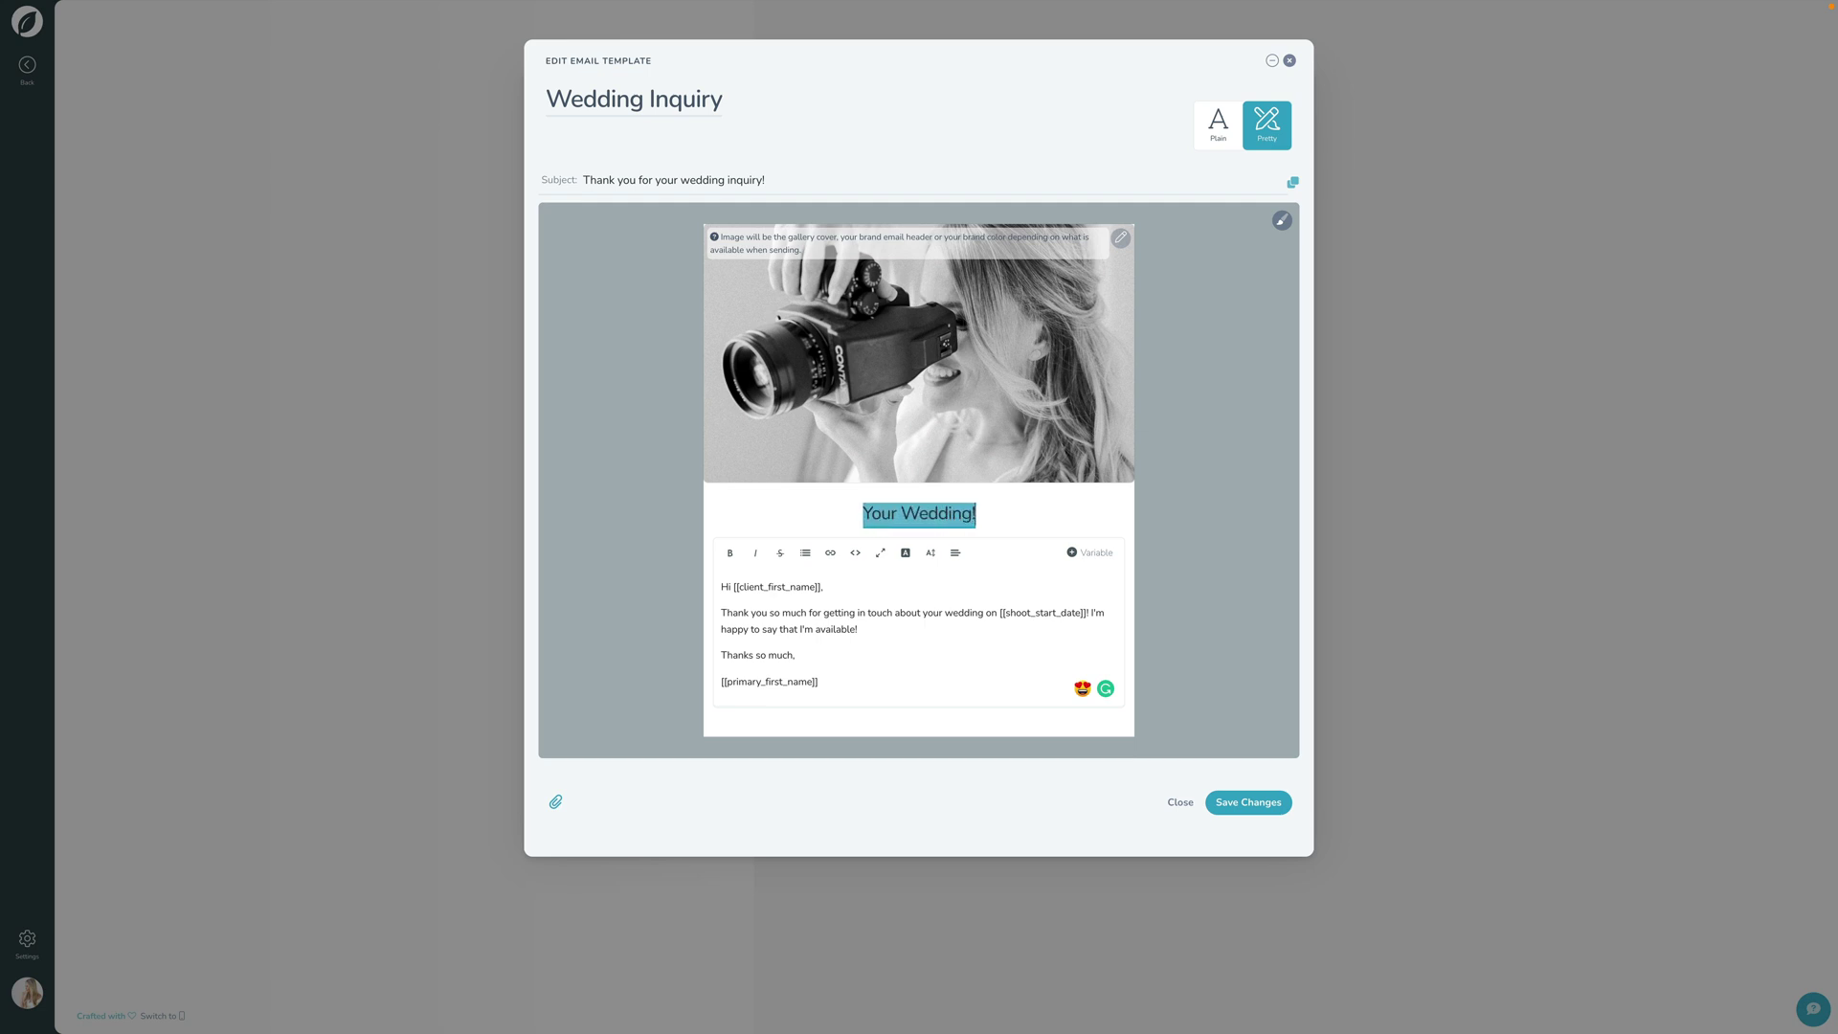
left_click(949, 560)
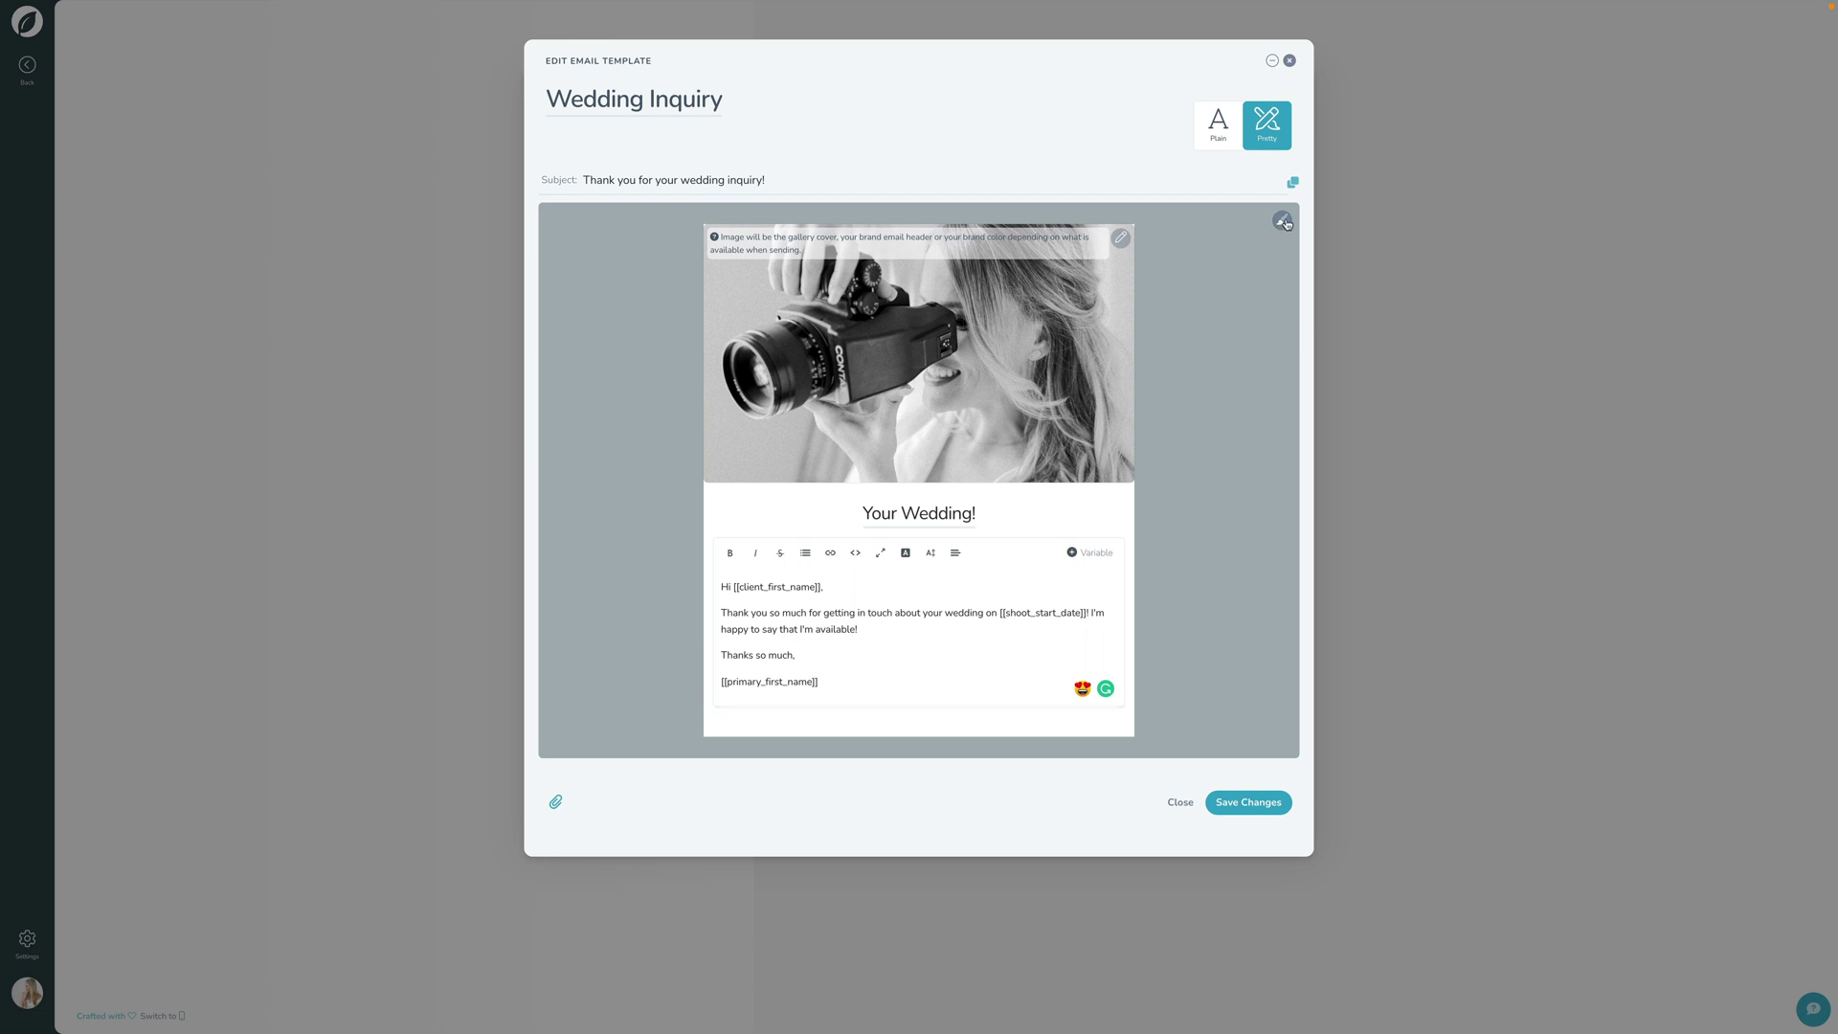
Preview the Dark theme and Serif font, then keep the light theme and sans-serif font.
left_click(1282, 221)
left_click(1312, 330)
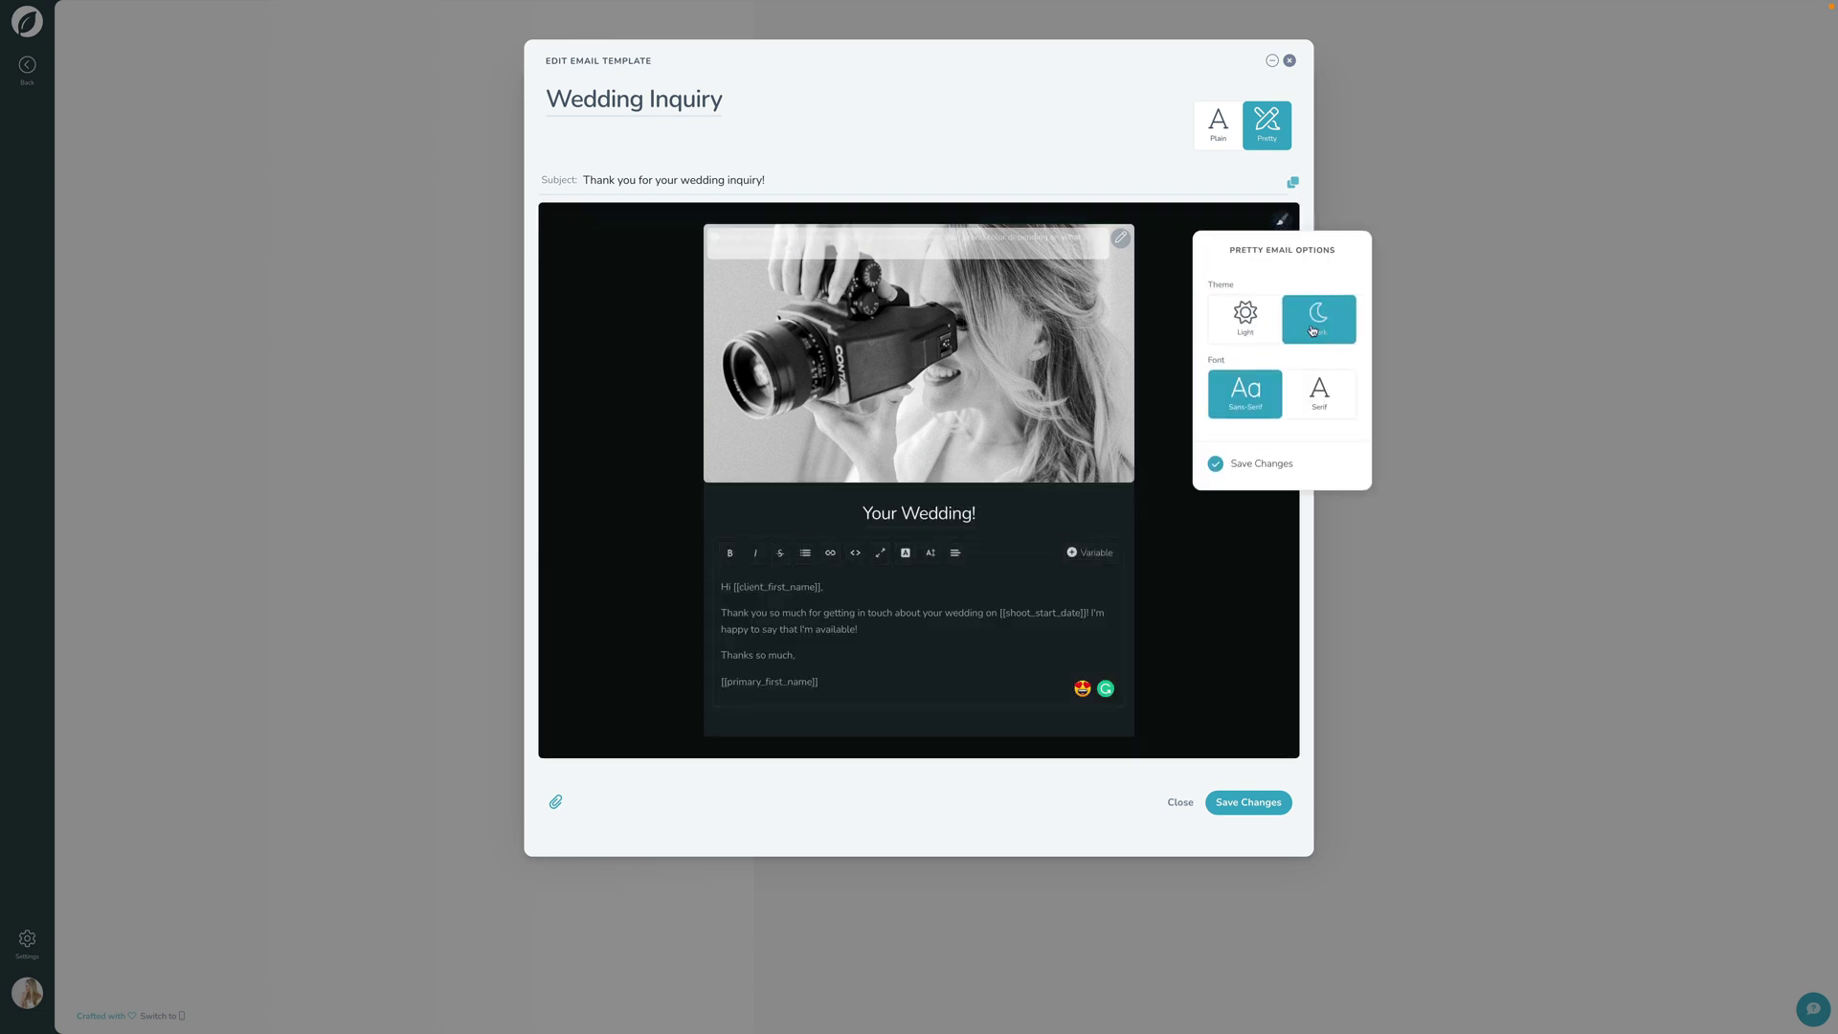
left_click(1249, 330)
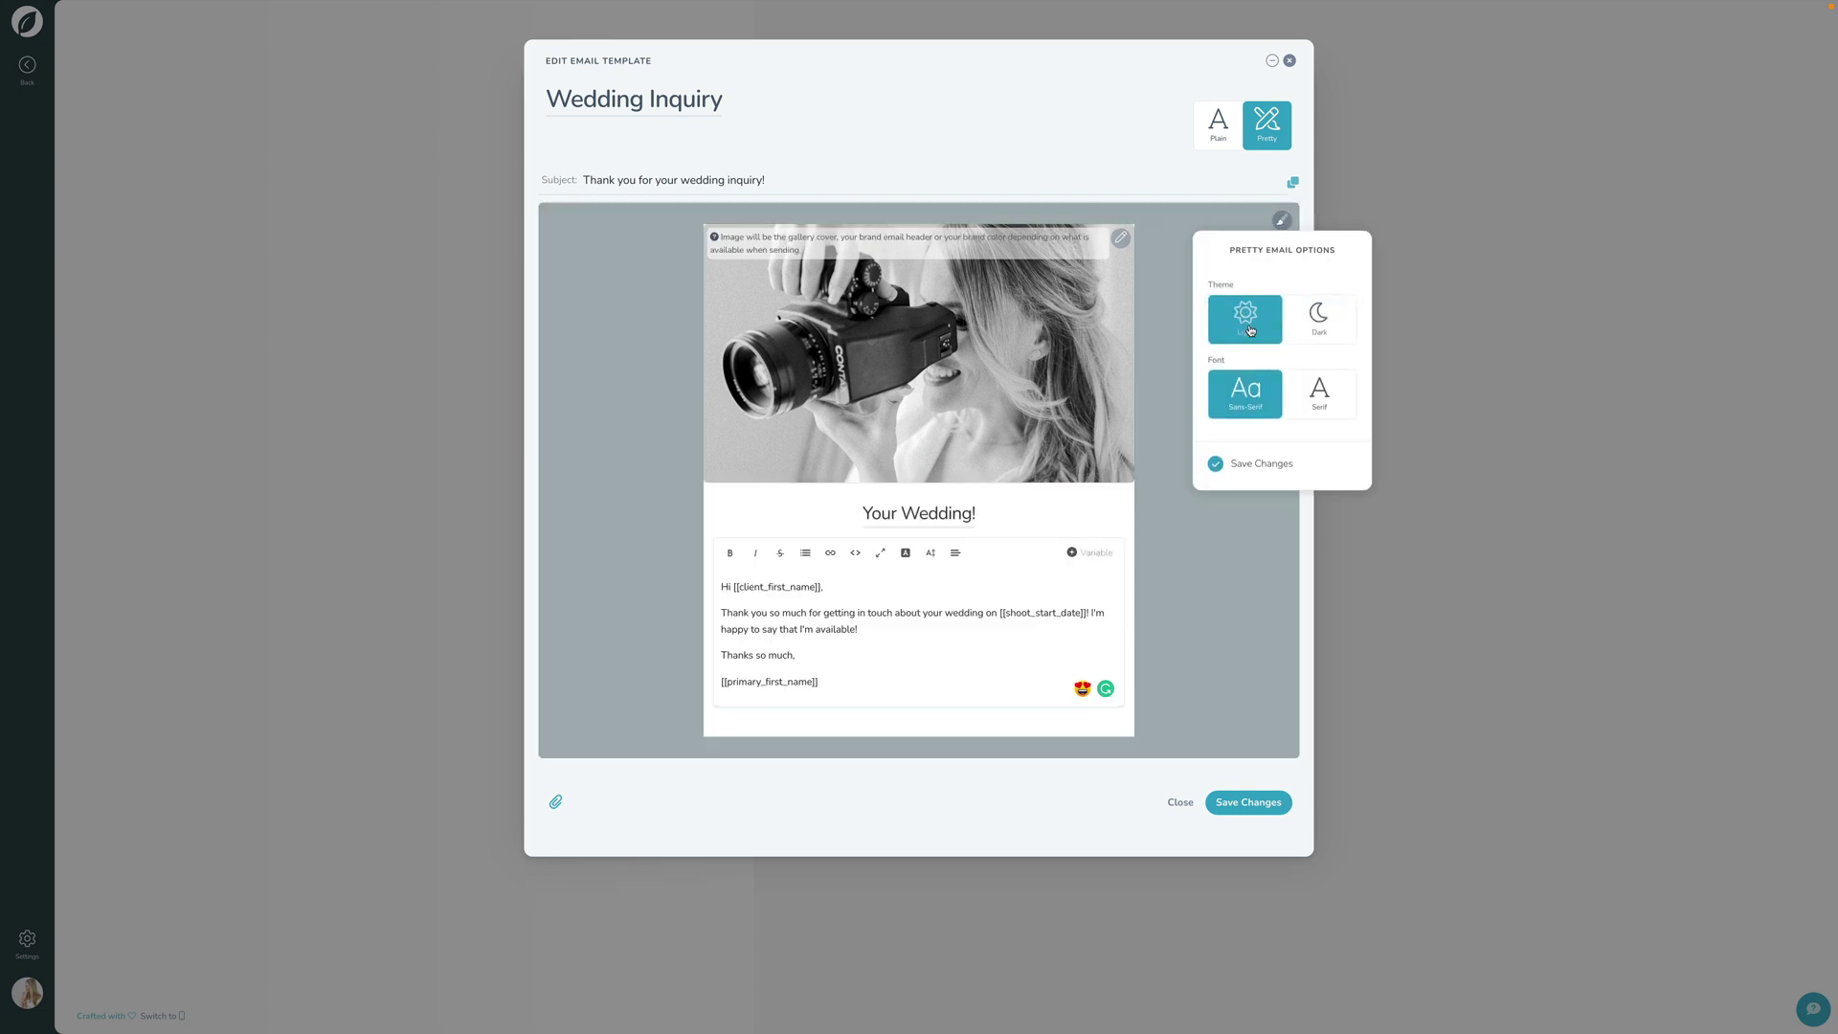
left_click(1317, 402)
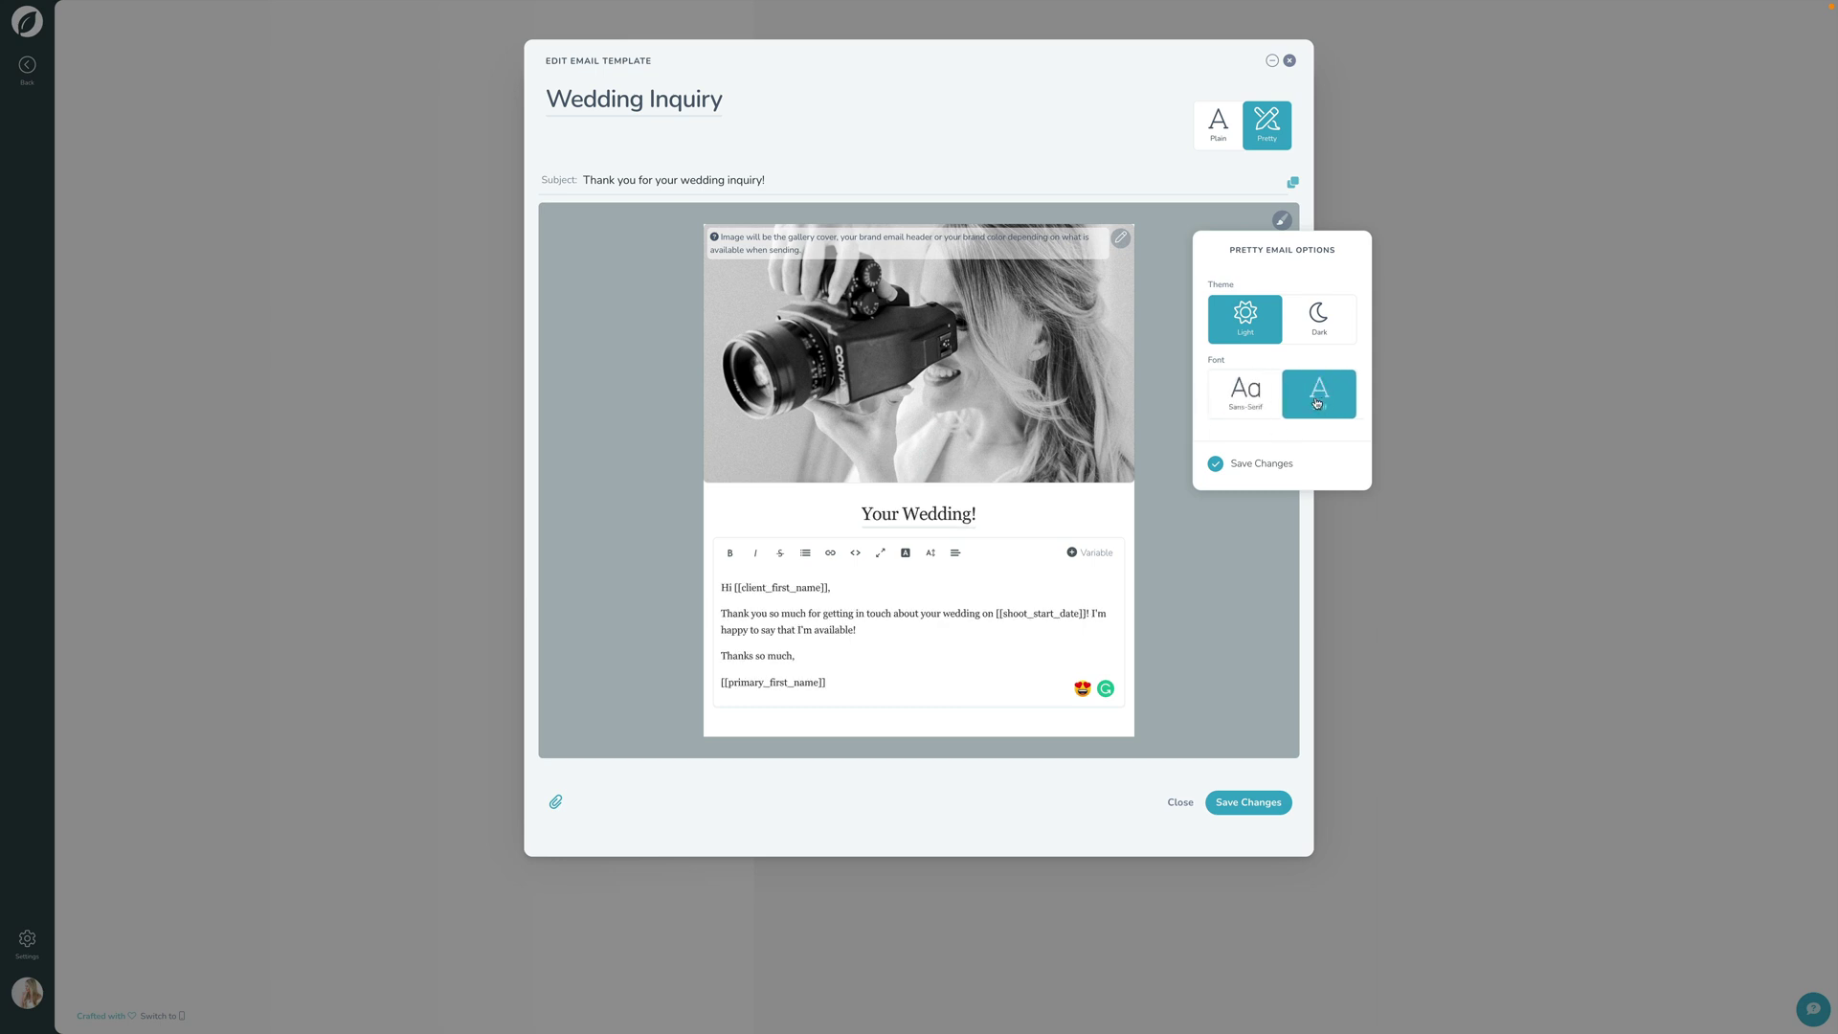
left_click(1245, 392)
left_click(1264, 464)
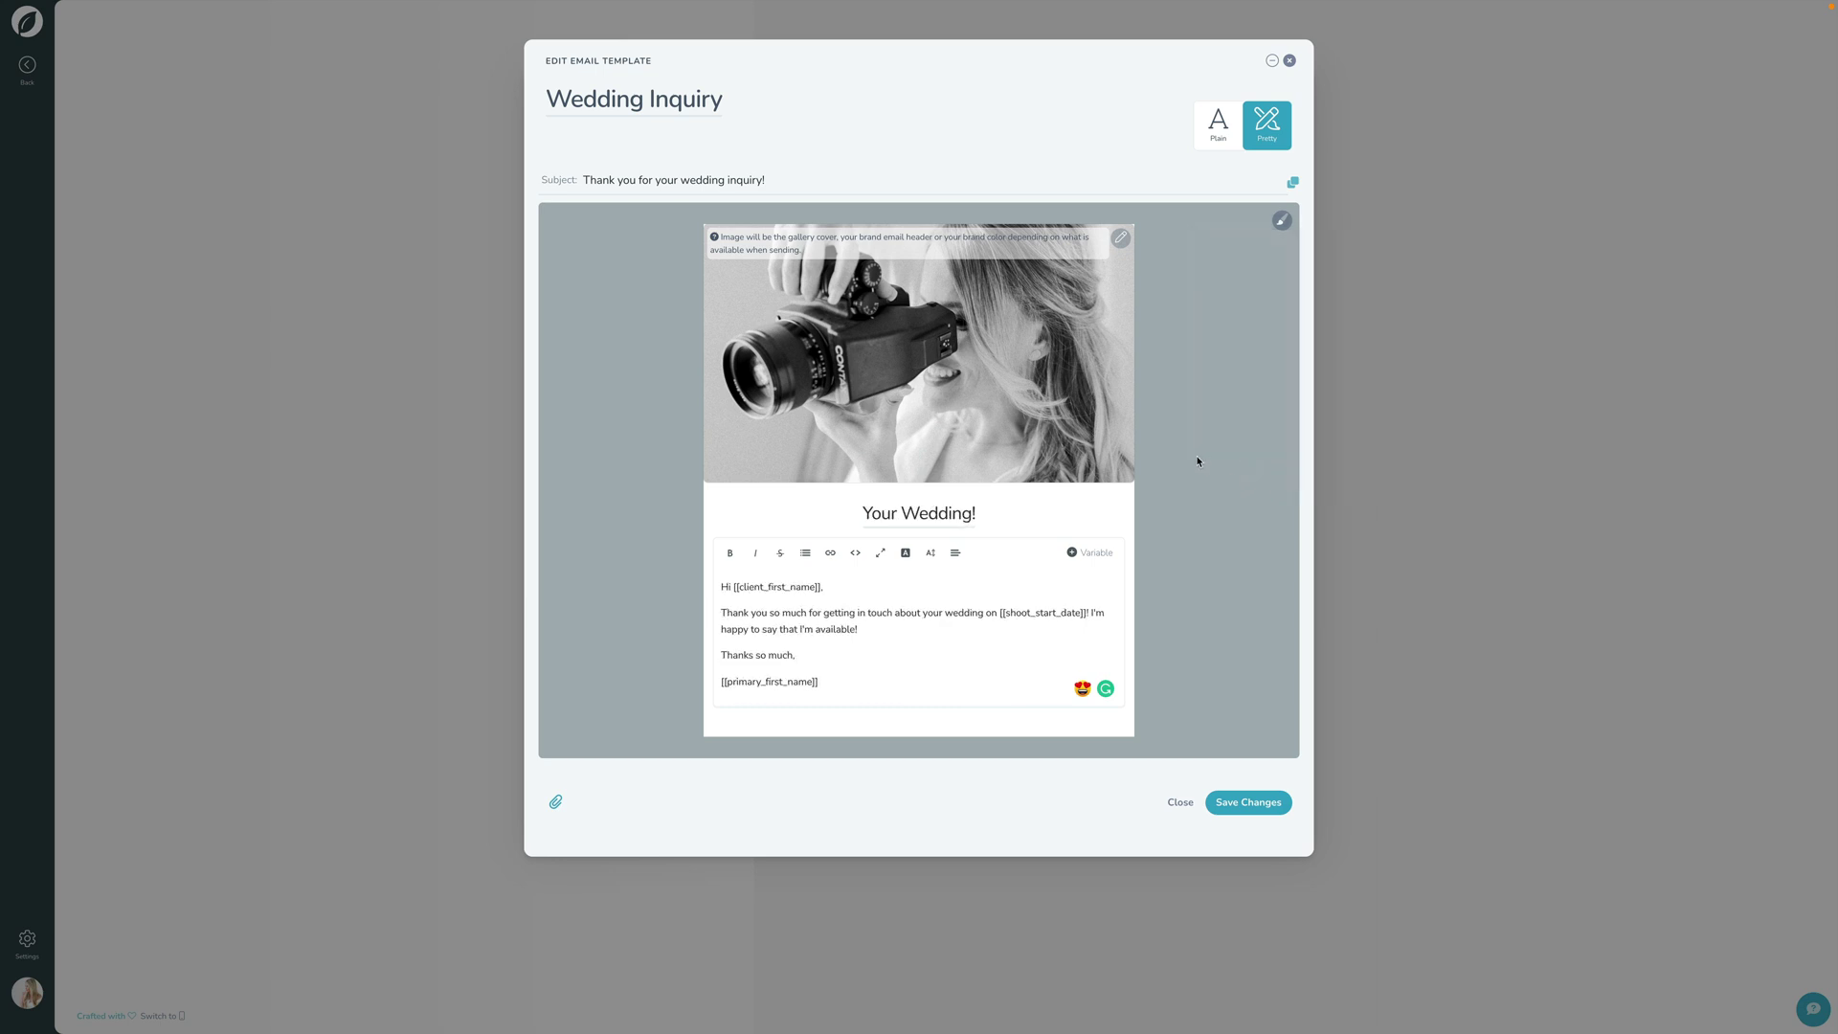
Try a brand colour bar header, then restore the automatic photo header.
left_click(1120, 239)
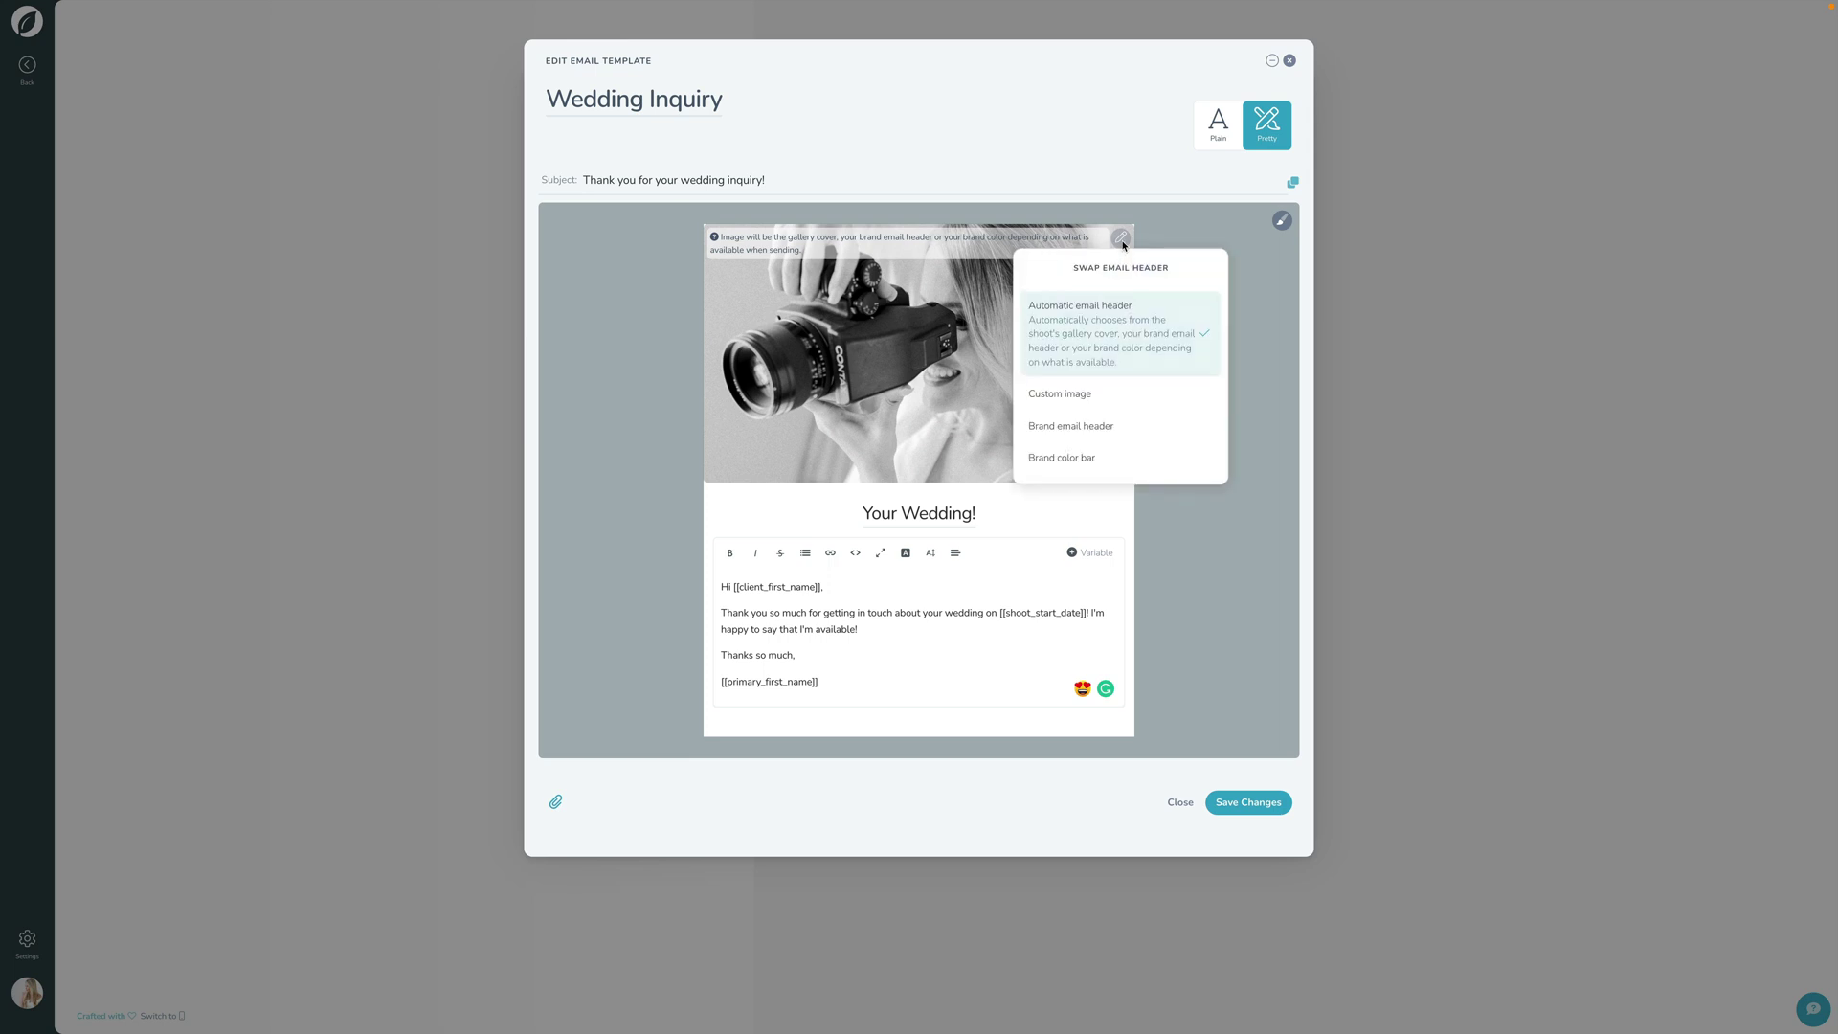
left_click(1067, 459)
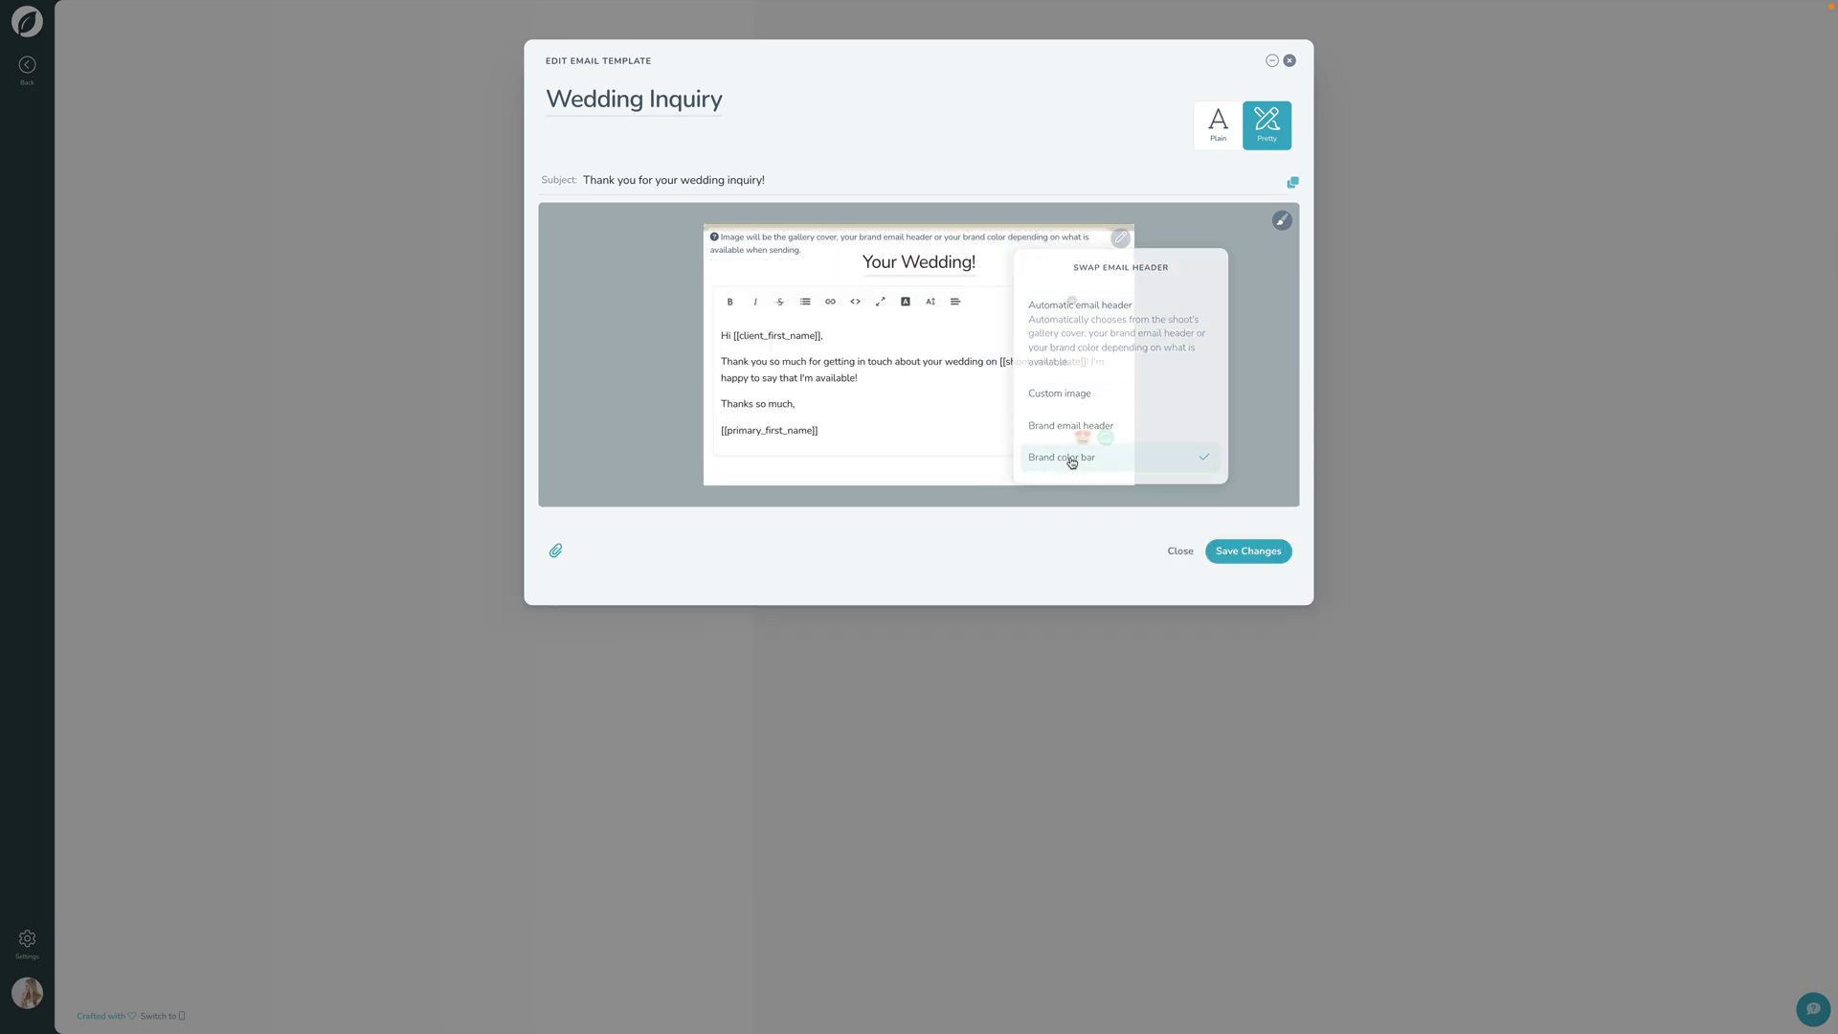
left_click(1120, 238)
left_click(1108, 324)
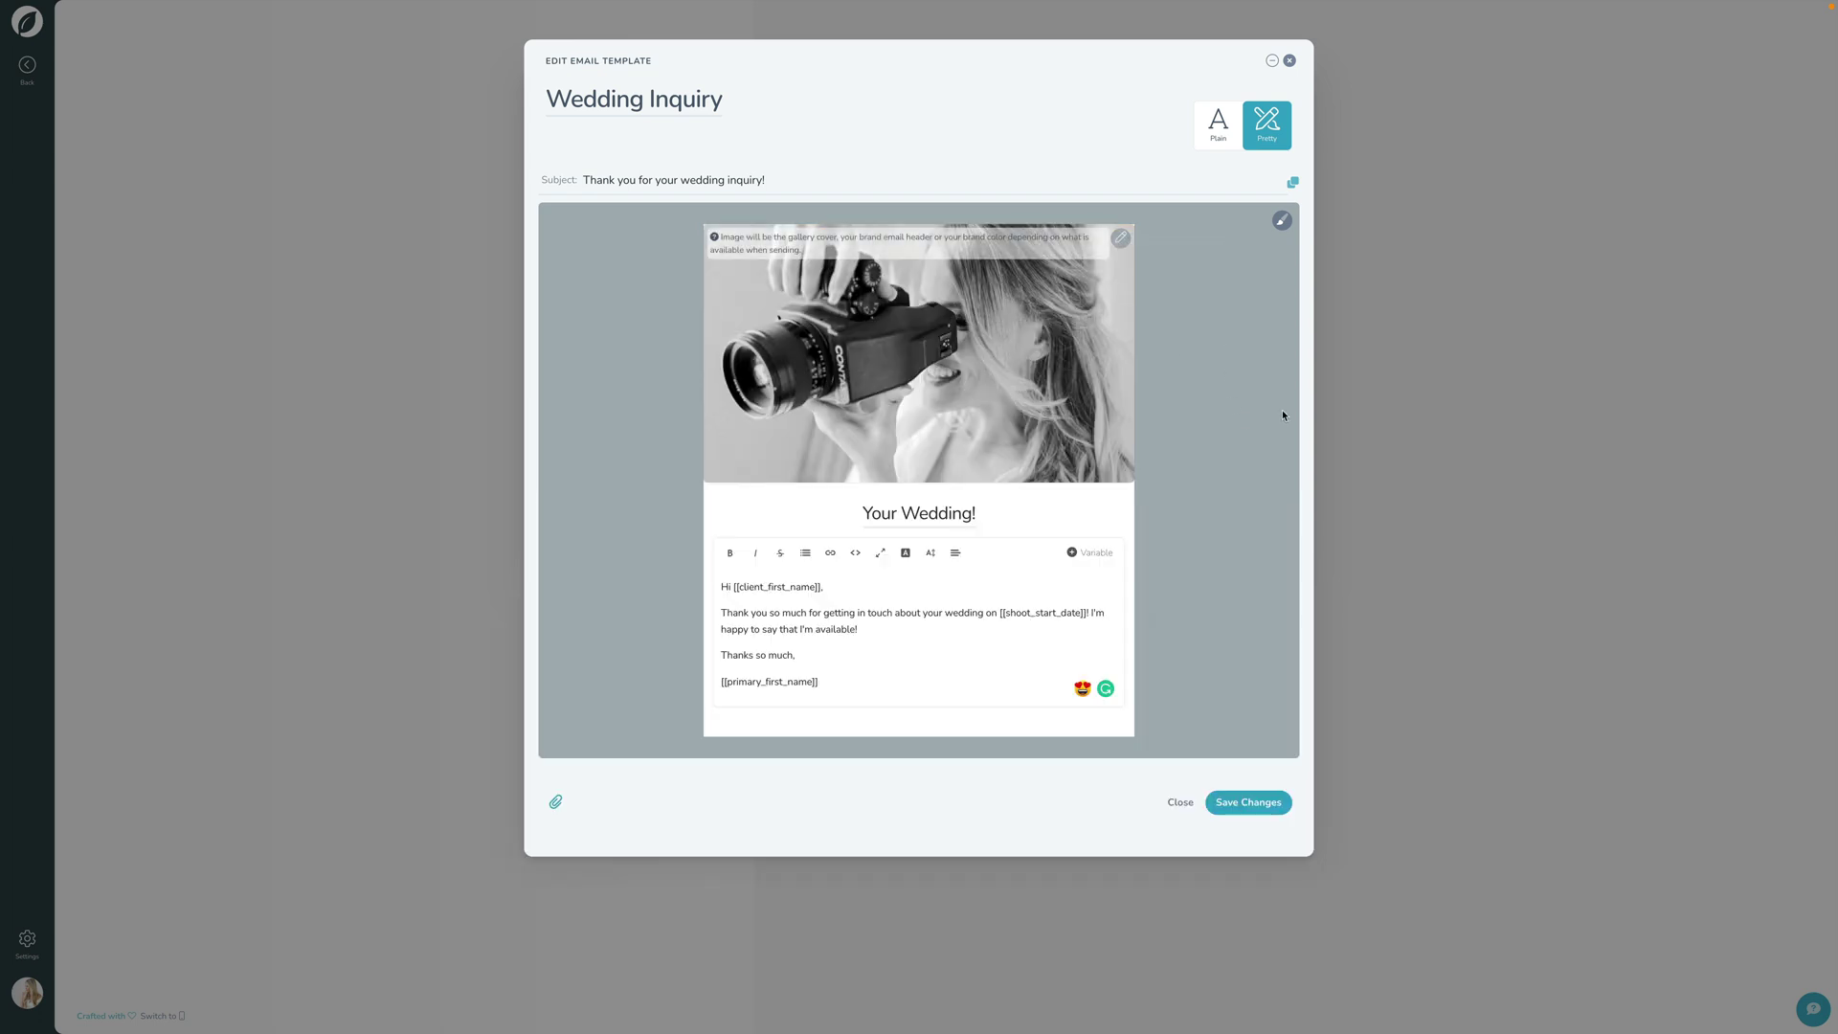
Switch the Wedding Inquiry email back to the Plain layout and save the template.
left_click(1229, 141)
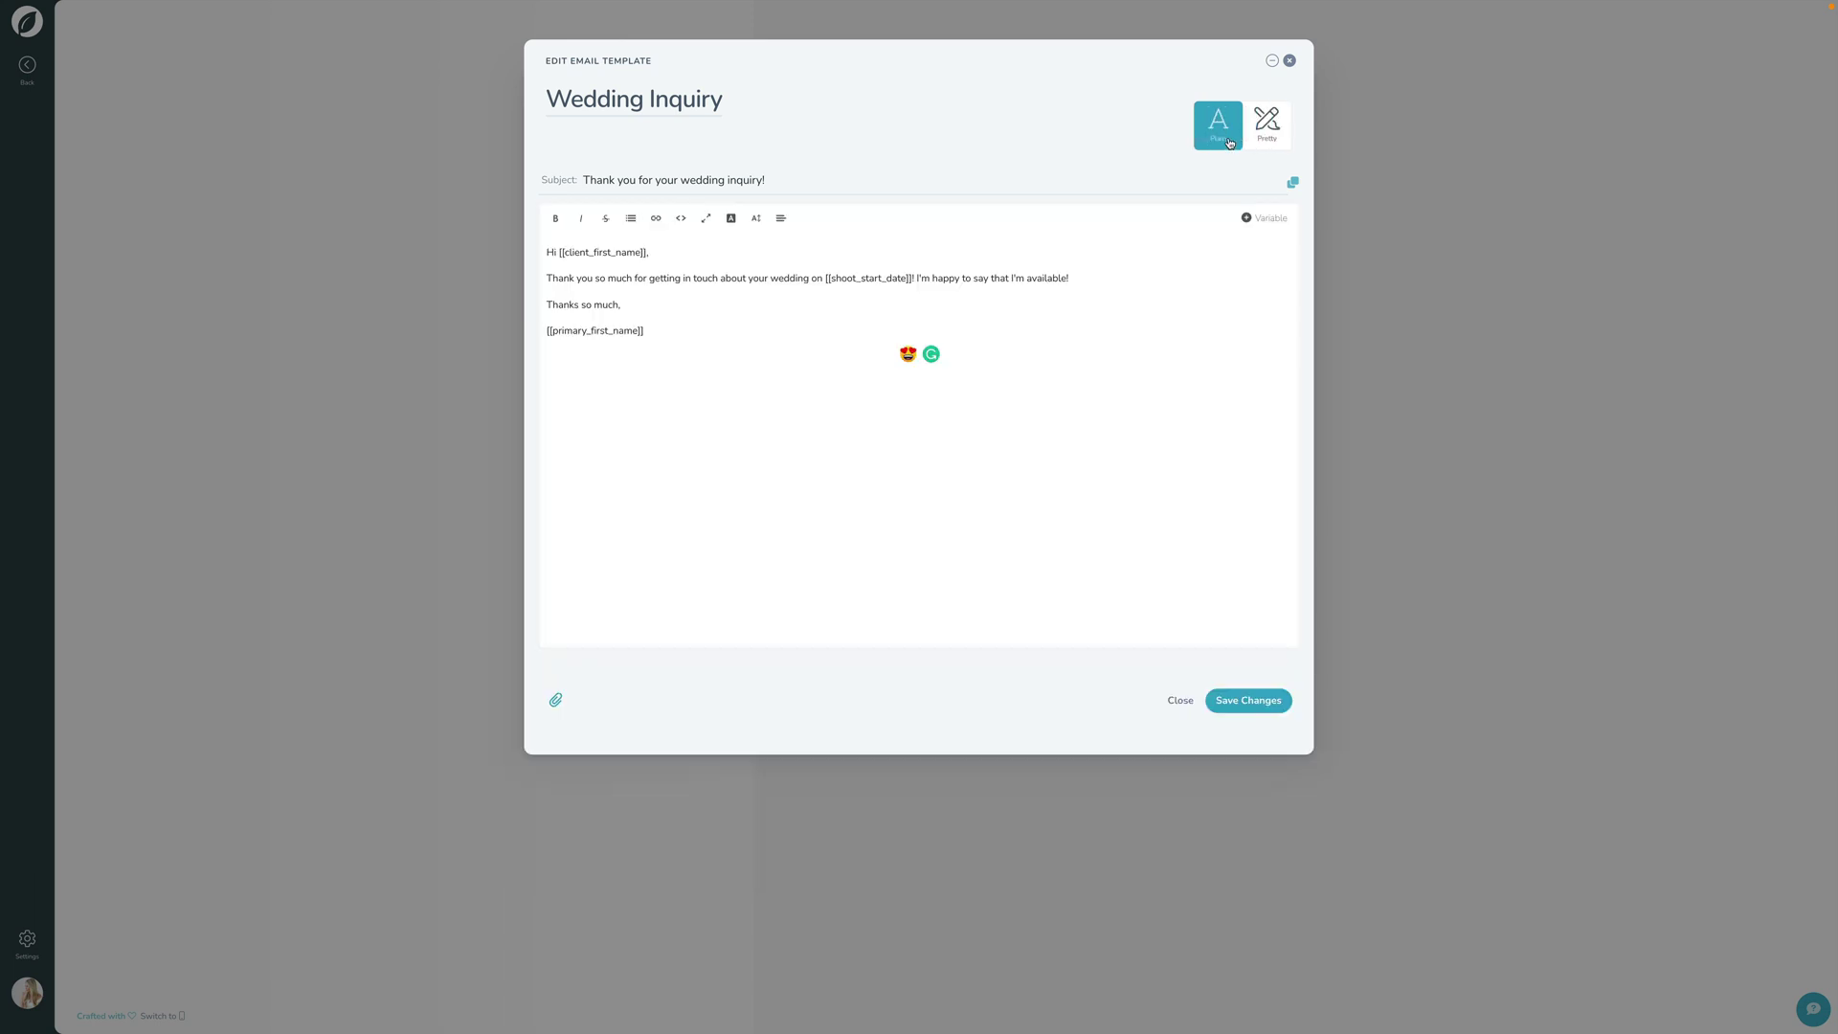
left_click(1097, 479)
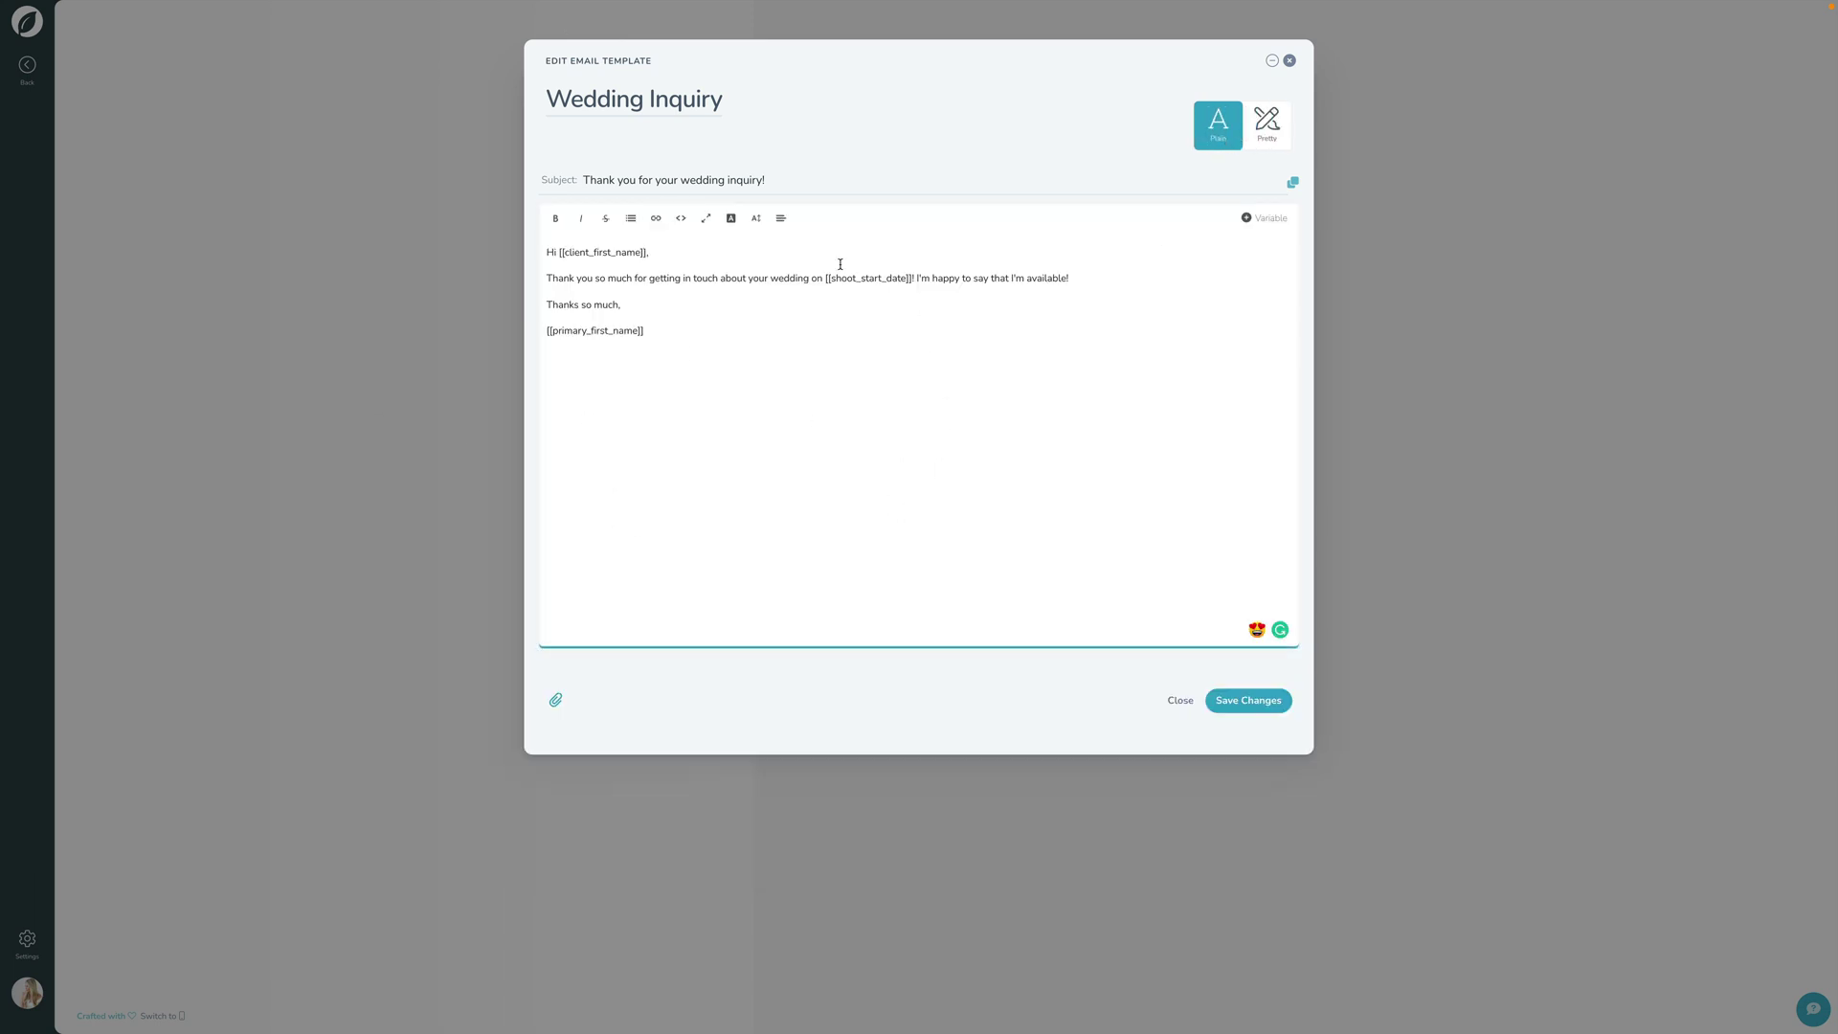
left_click(1292, 182)
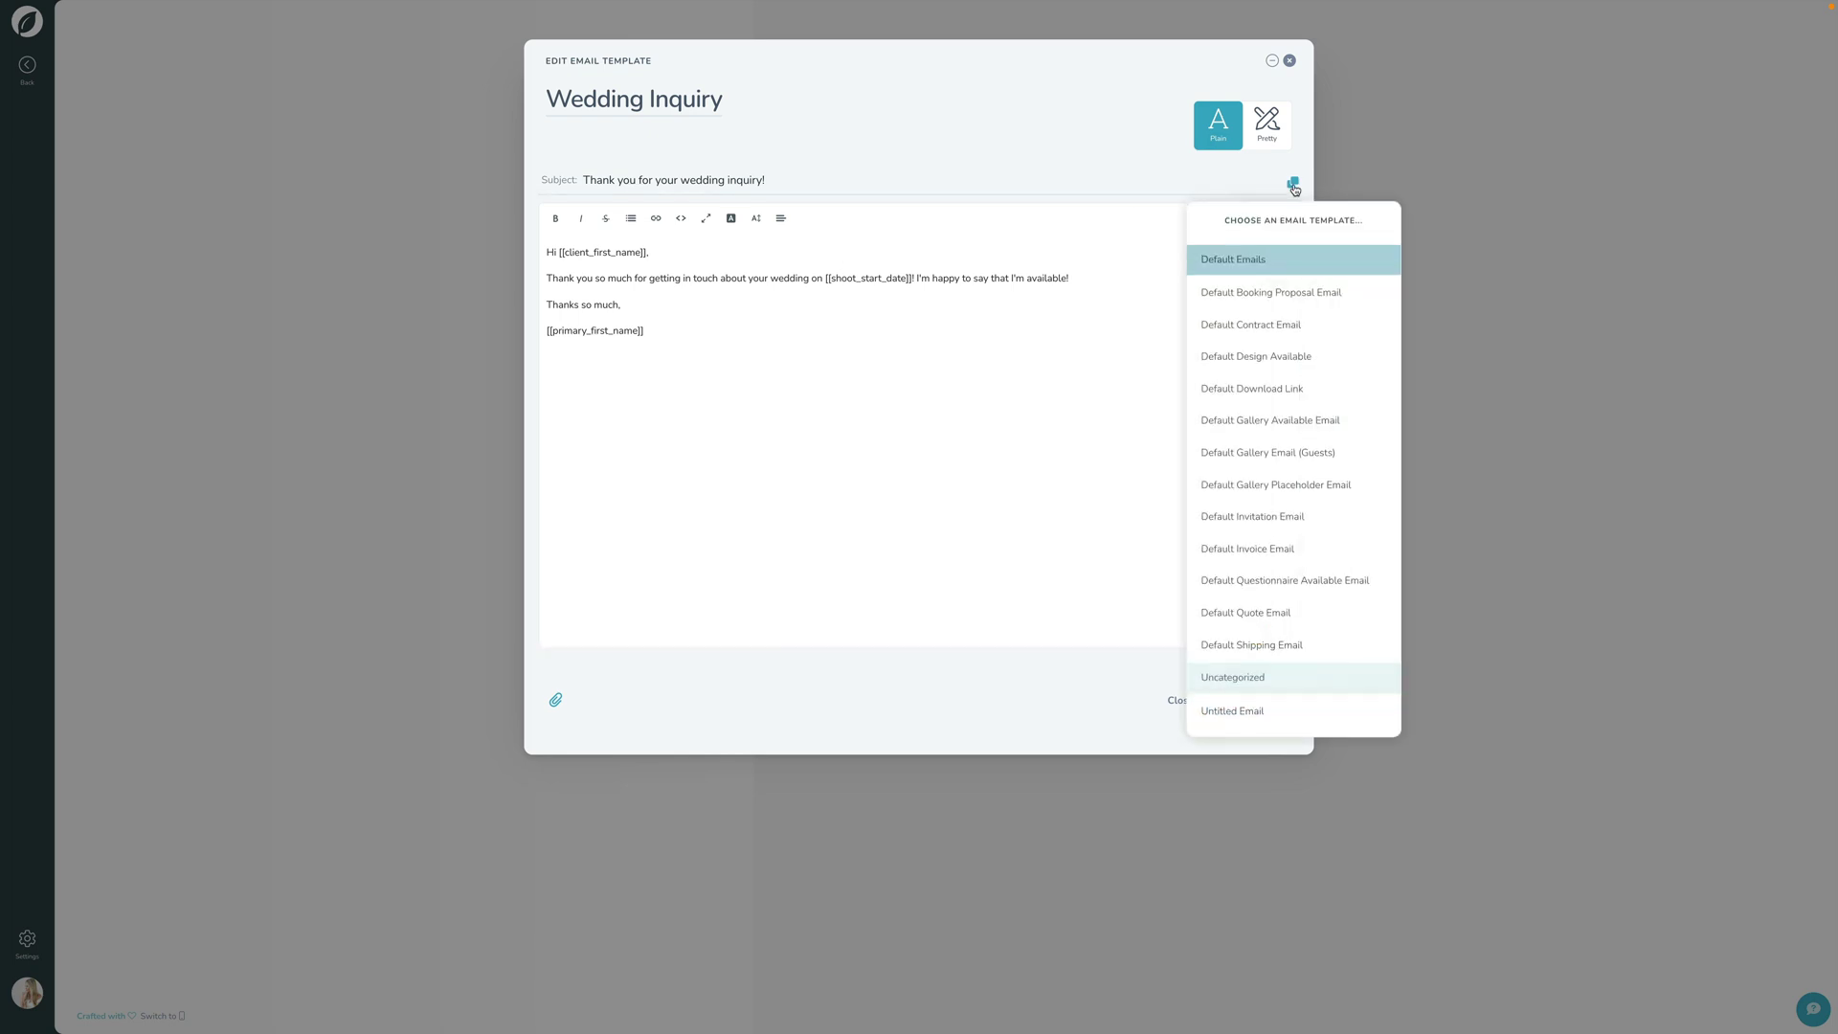
left_click(932, 336)
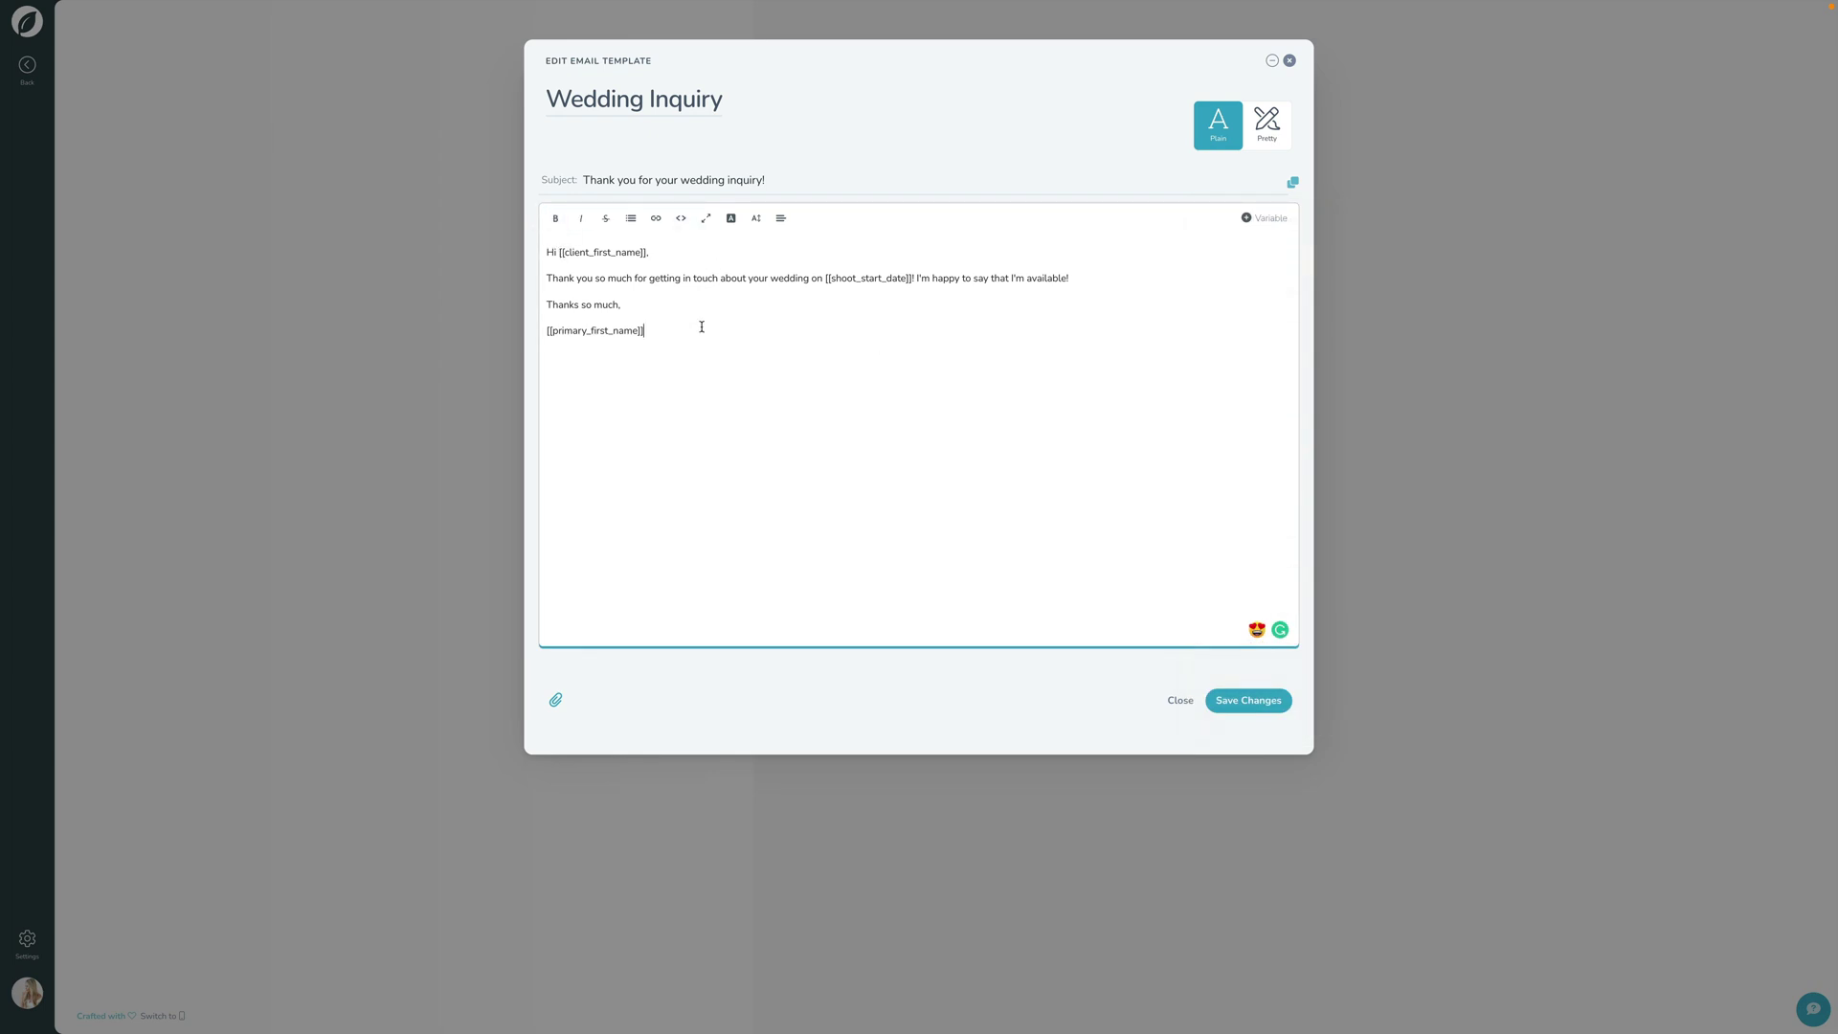
left_click(1236, 700)
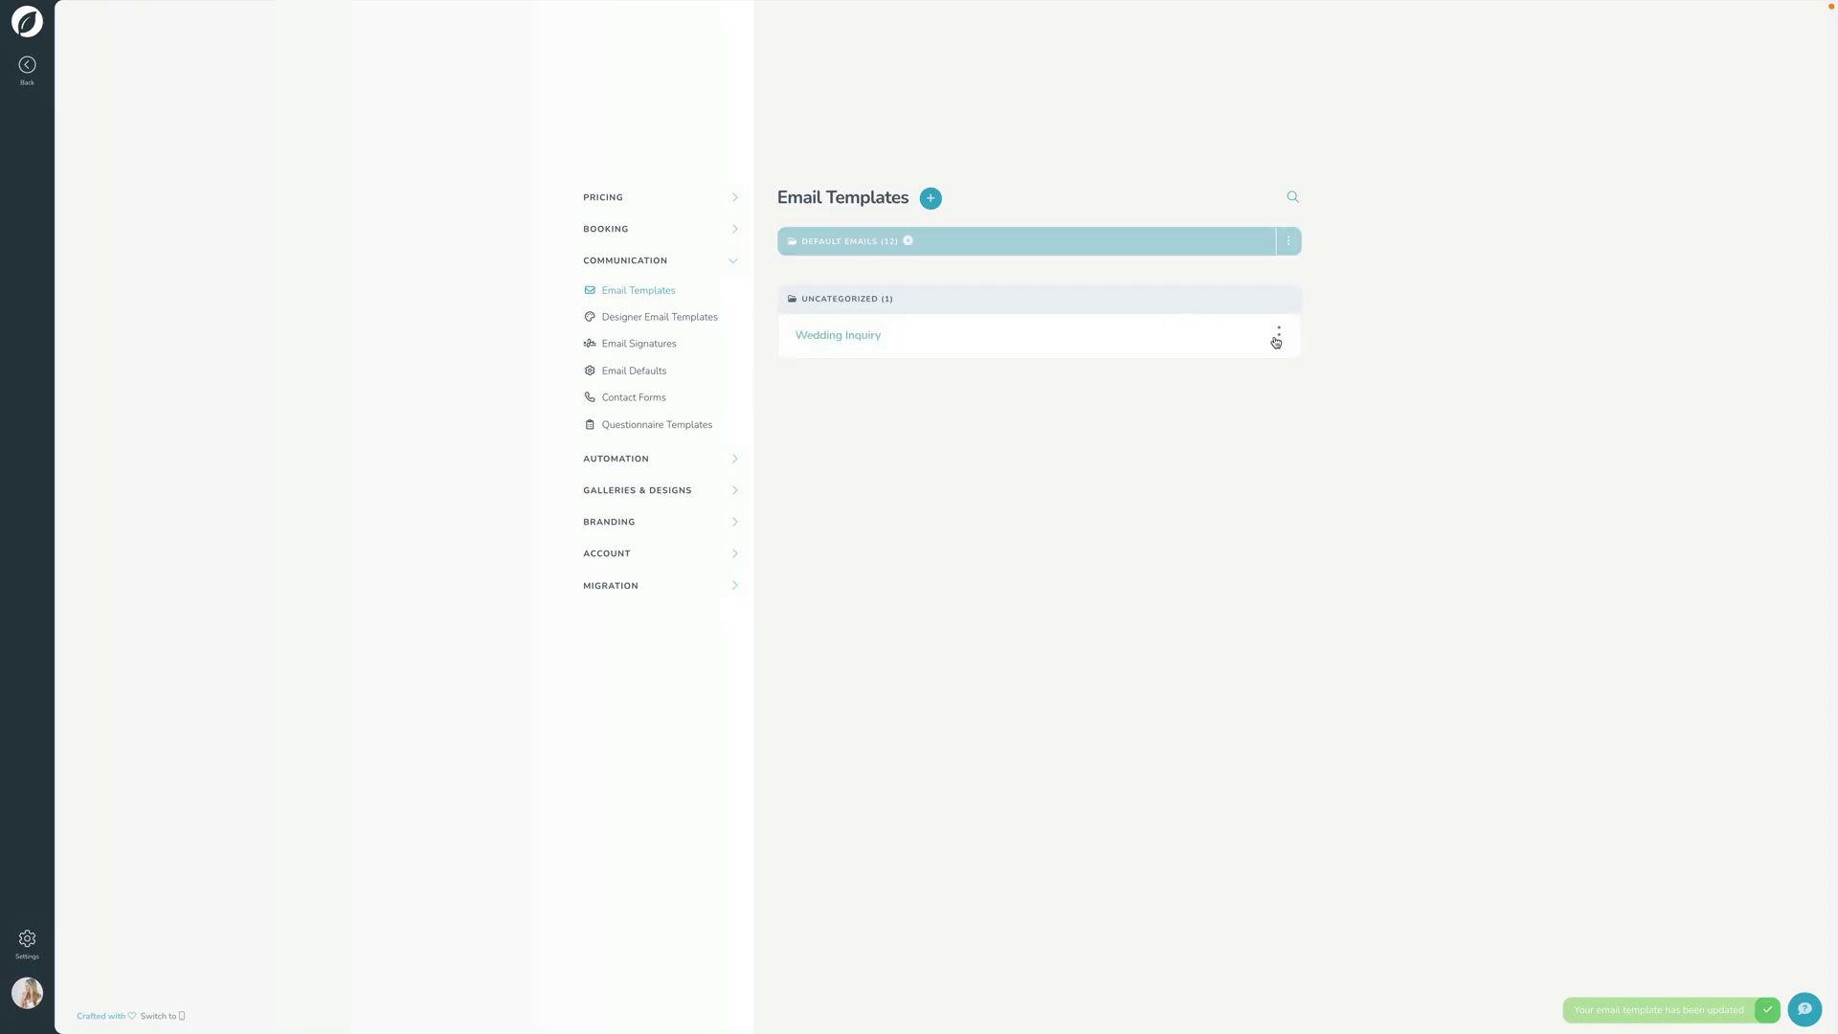
Categorize Wedding Inquiry under a new 'Wedding' category coloured pale gold (#DFD7AE).
left_click(1277, 336)
left_click(1237, 418)
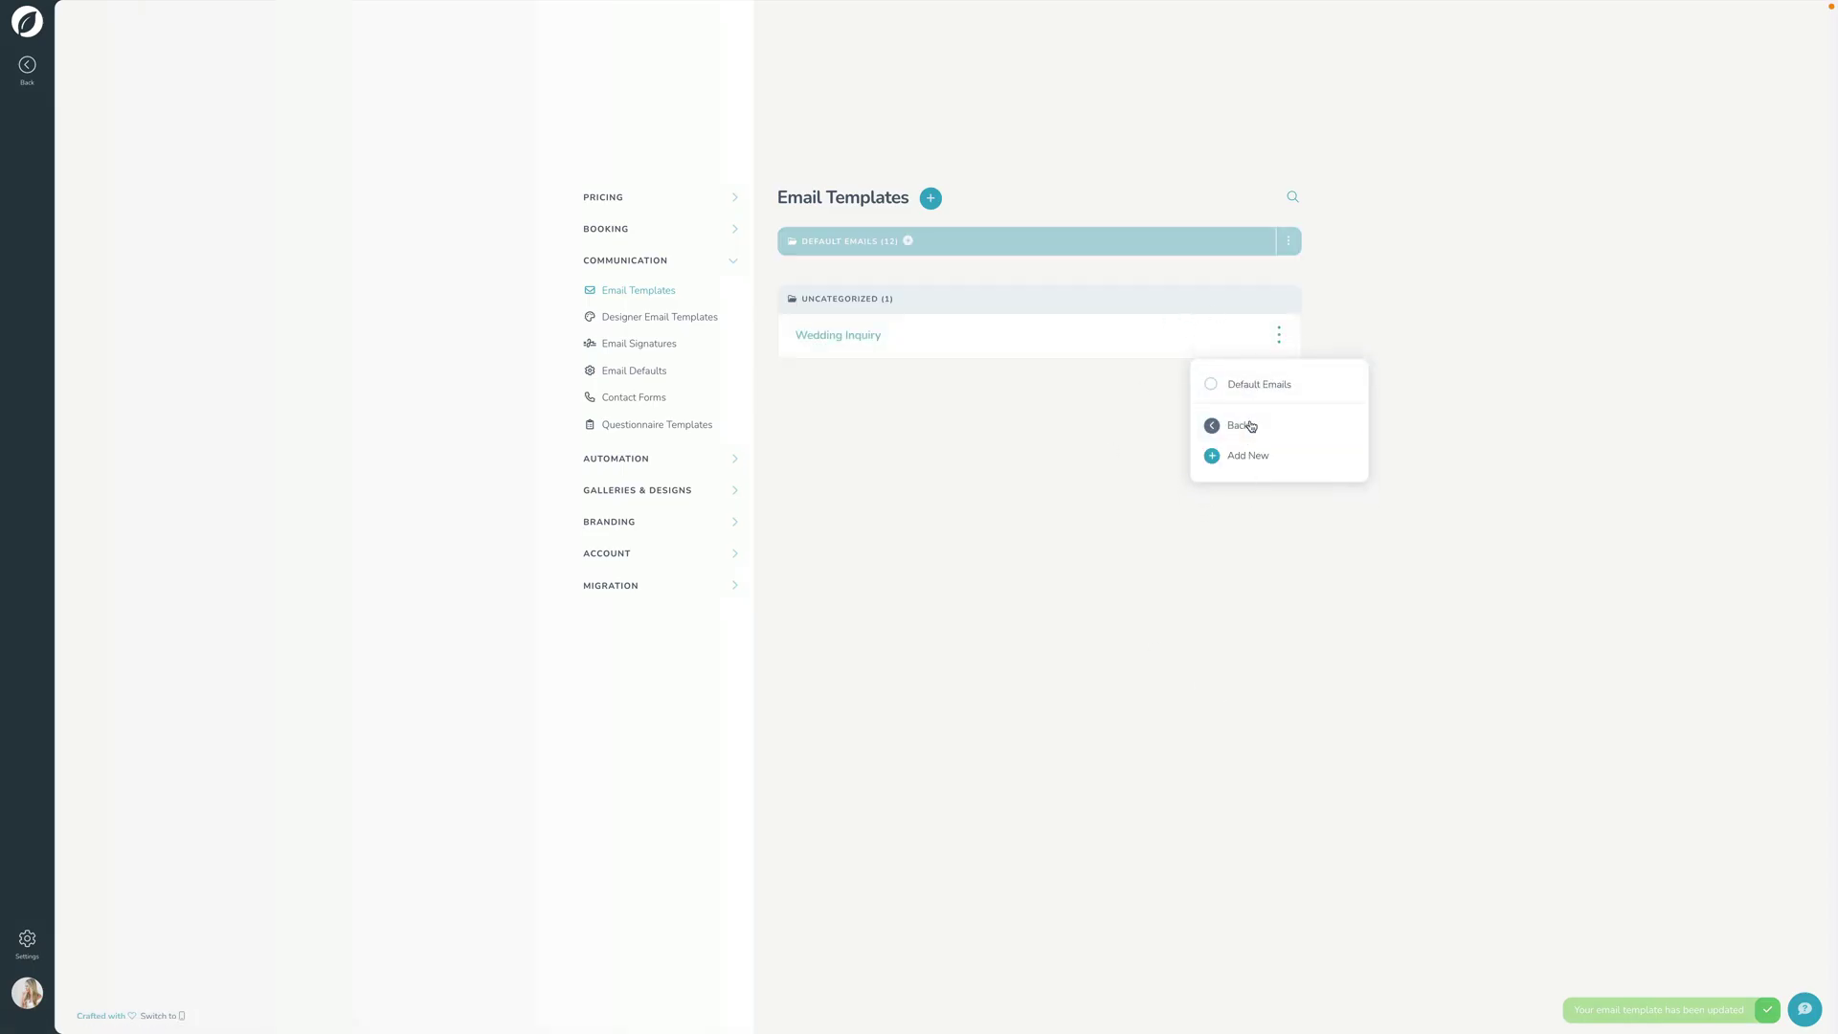
left_click(1243, 455)
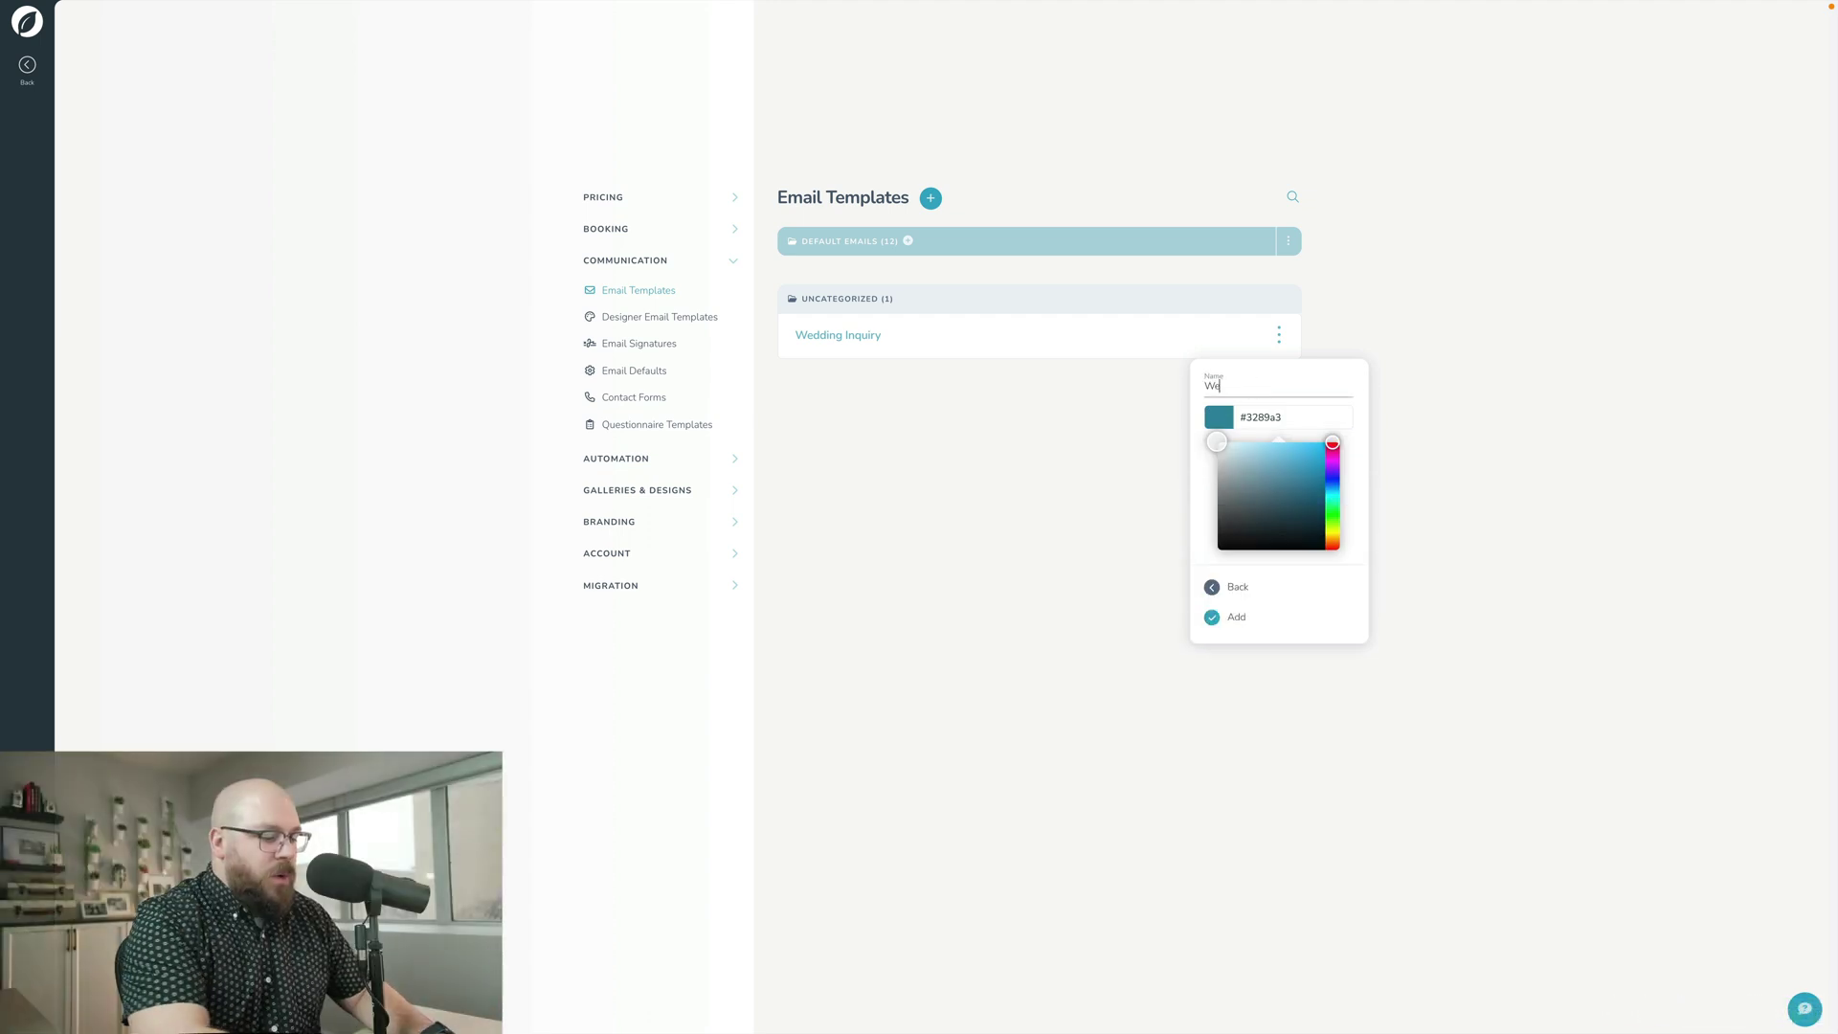
type("Wedding")
left_click_drag(1337, 487, 1332, 535)
left_click(1239, 467)
left_click_drag(1239, 468, 1238, 459)
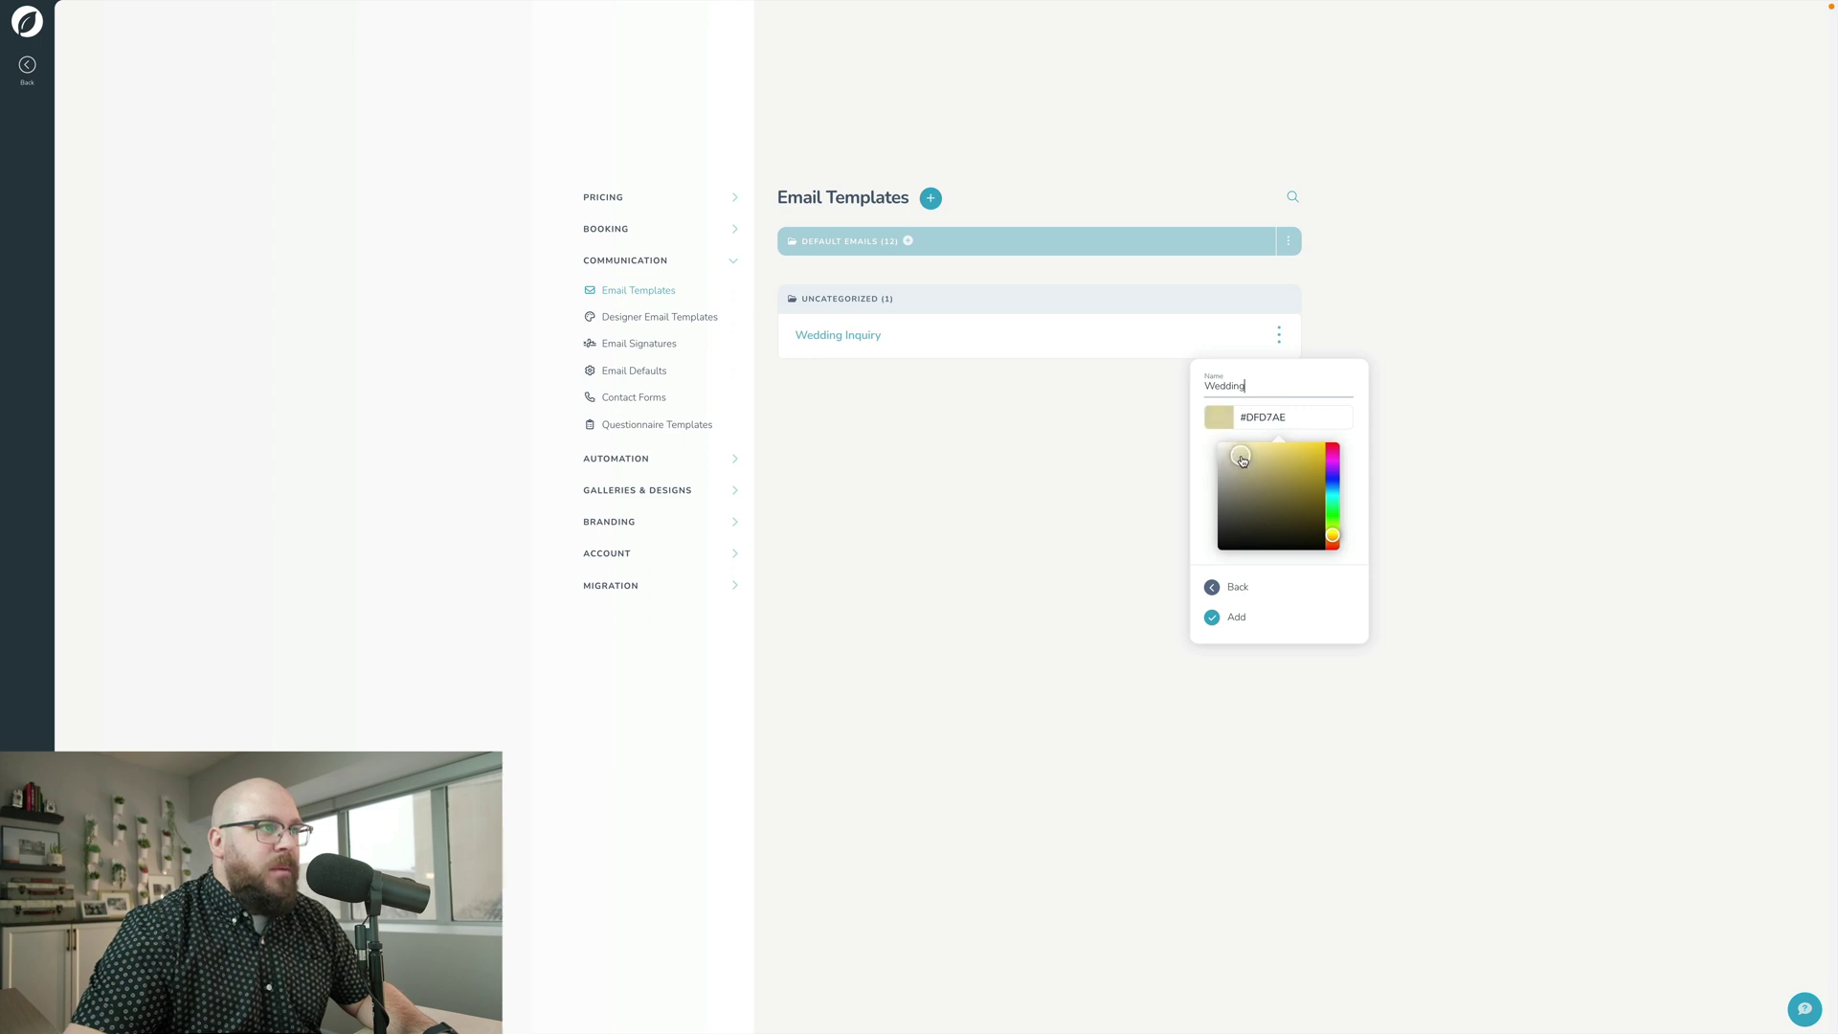
left_click(1234, 616)
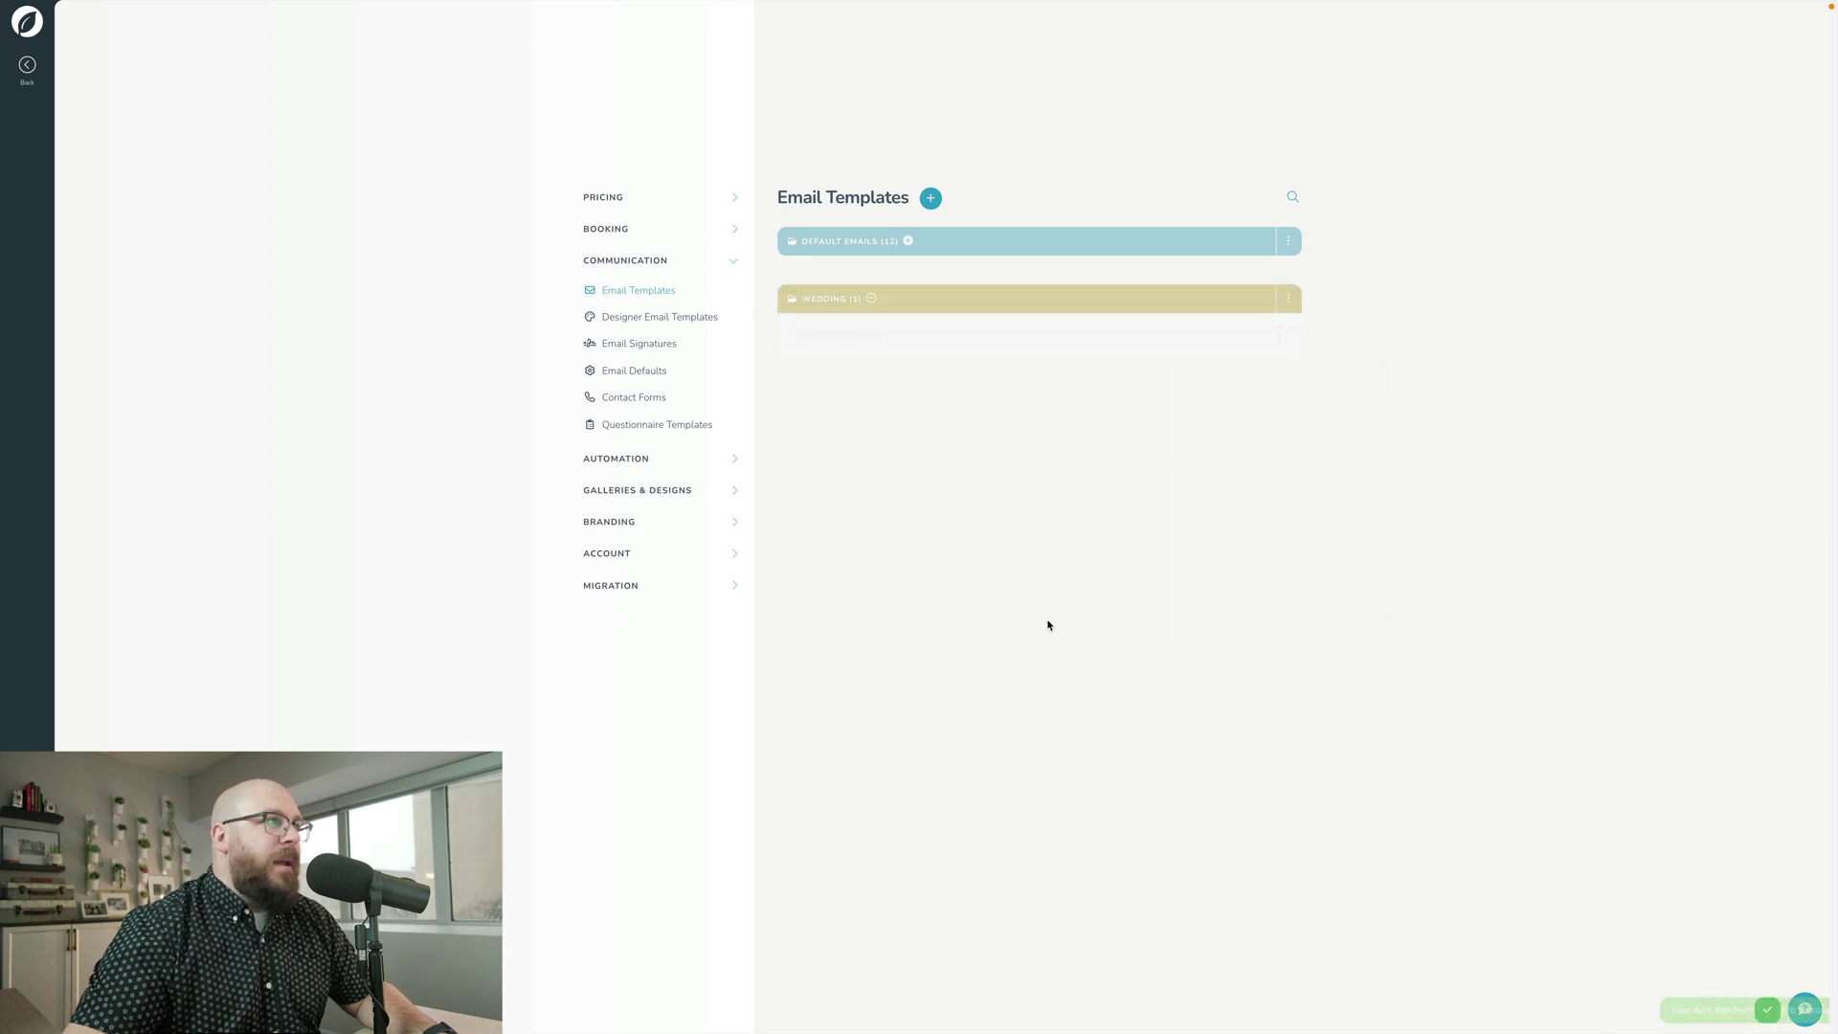